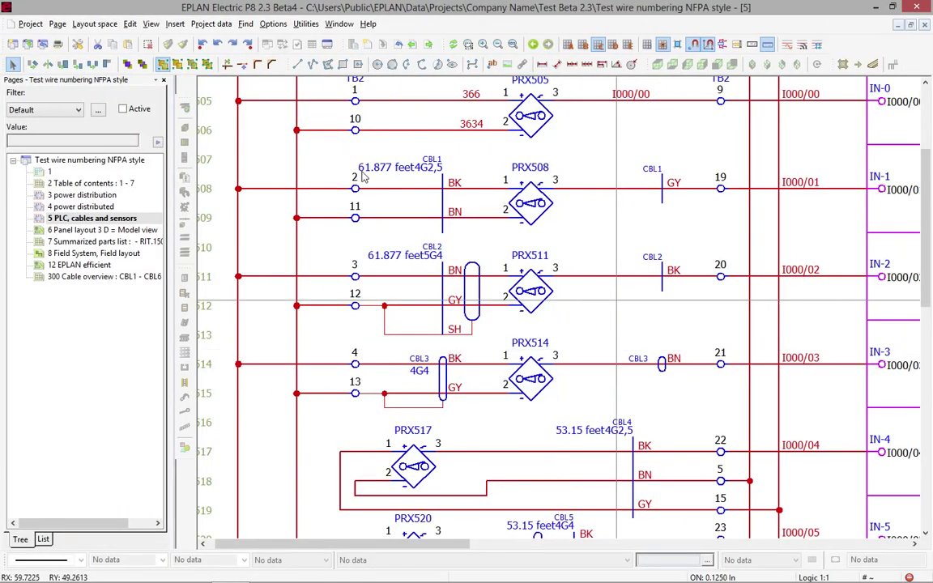
- Open cable CBL1's properties and check its 61.877 ft length
click(434, 185)
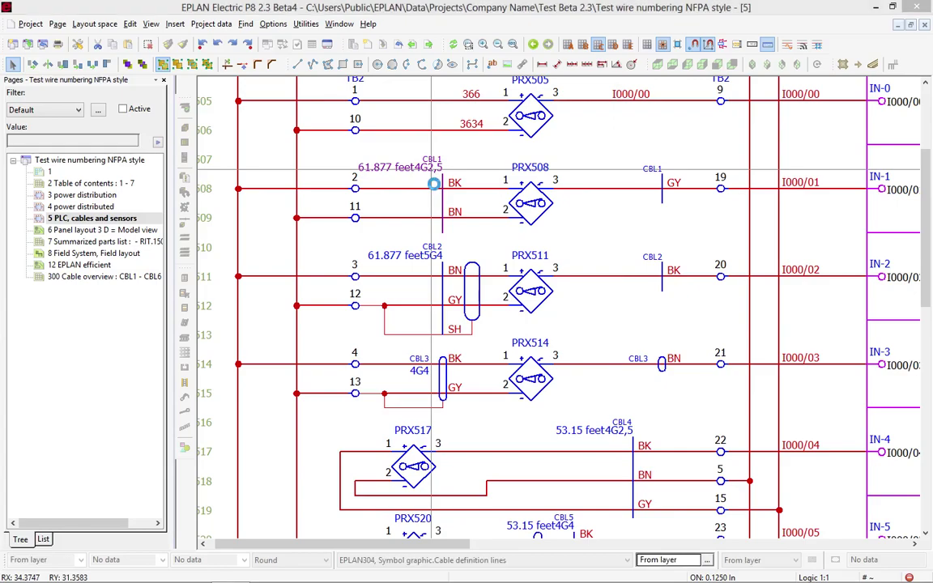
double_click(436, 188)
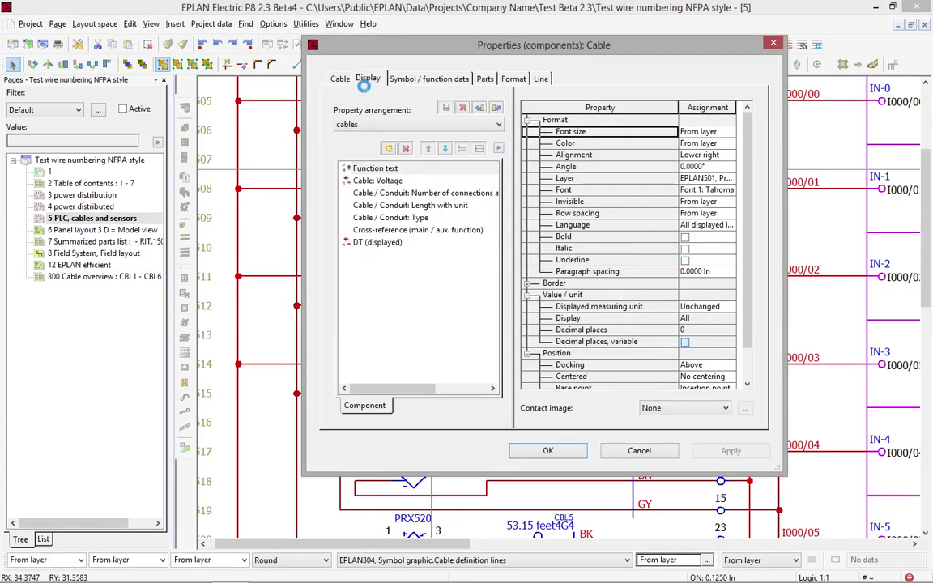
click(340, 79)
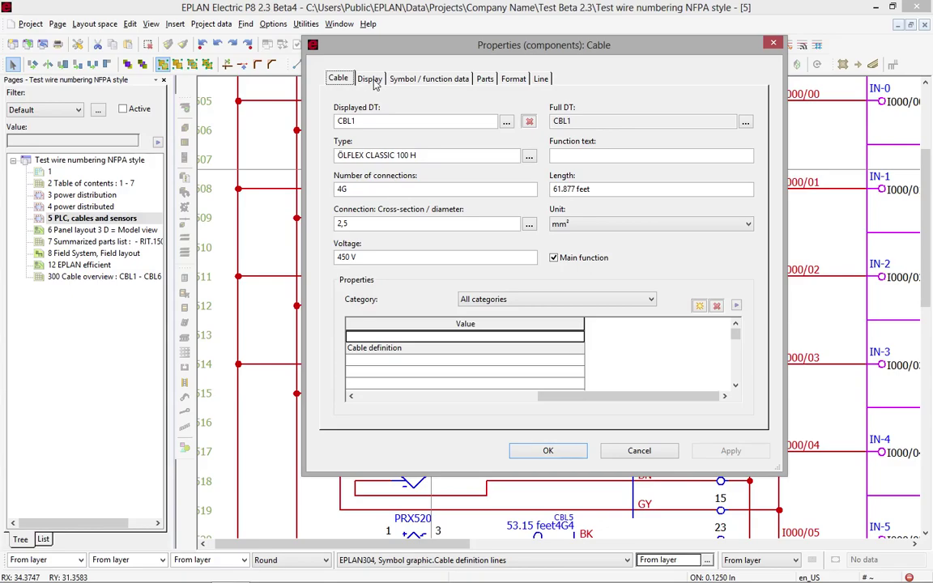
click(608, 192)
- Show CBL1's length with unit in metres with variable decimal places, reading 18.86 m
click(369, 80)
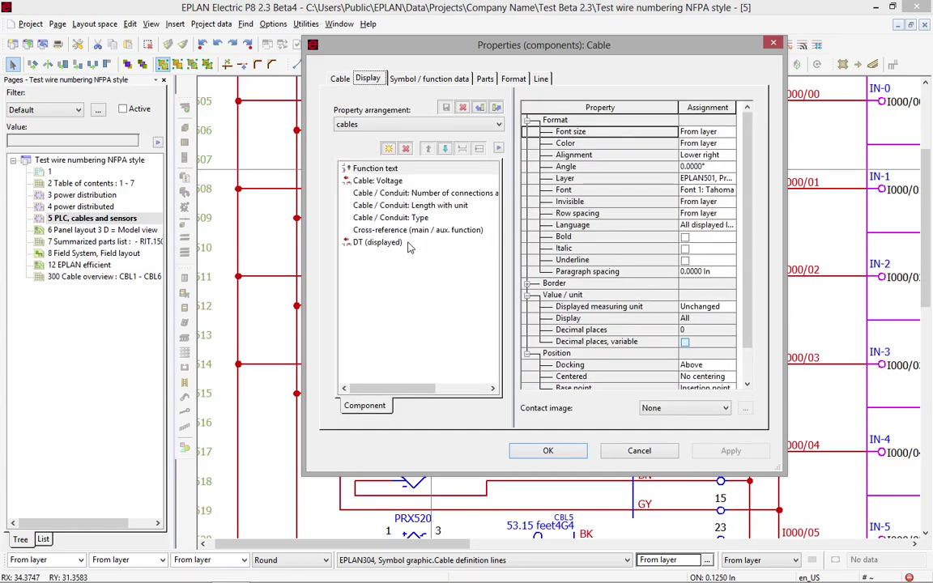
click(405, 207)
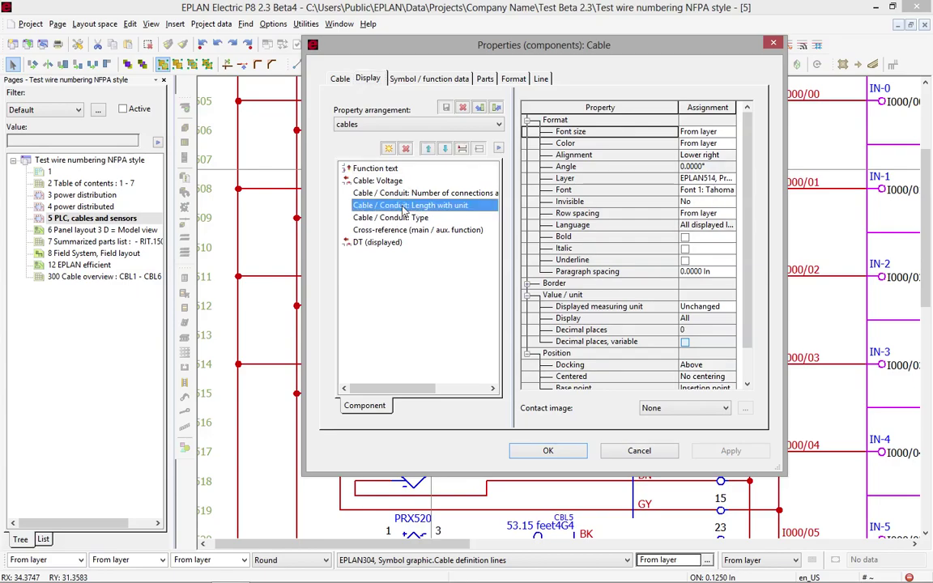
click(698, 307)
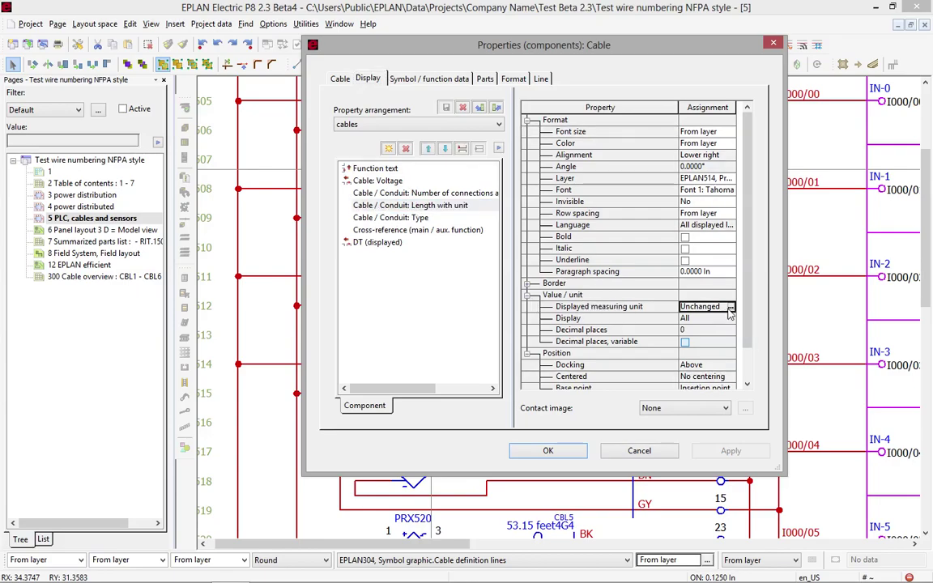
click(732, 307)
click(686, 391)
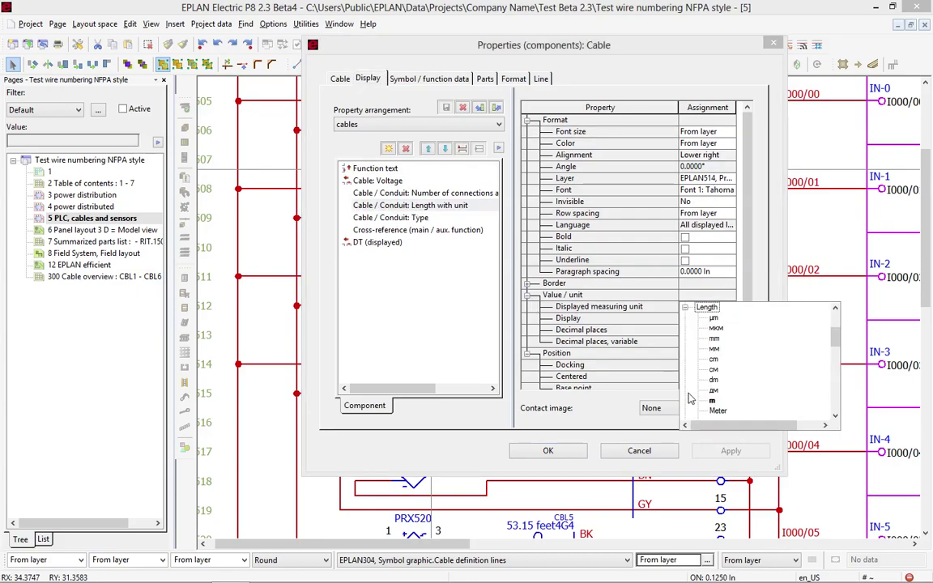
click(716, 395)
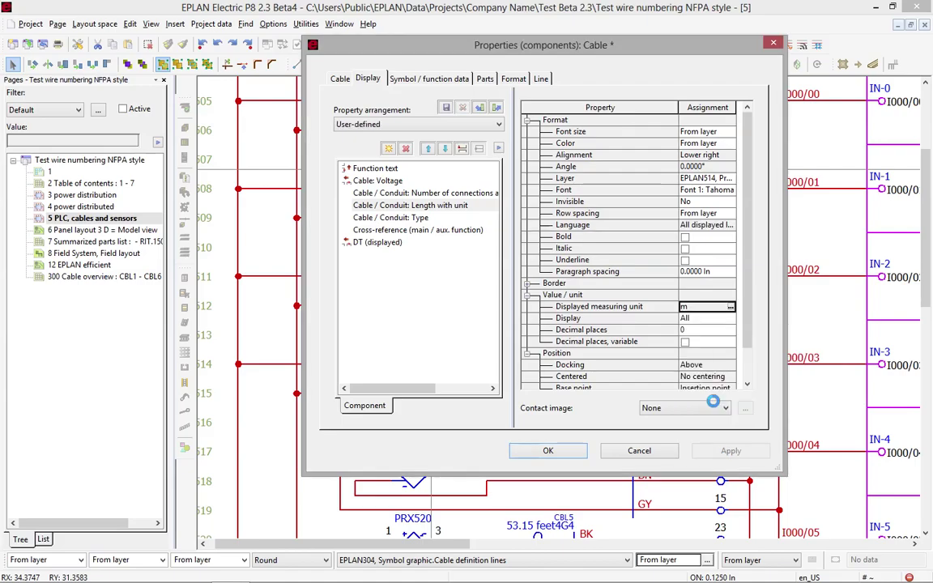
click(696, 331)
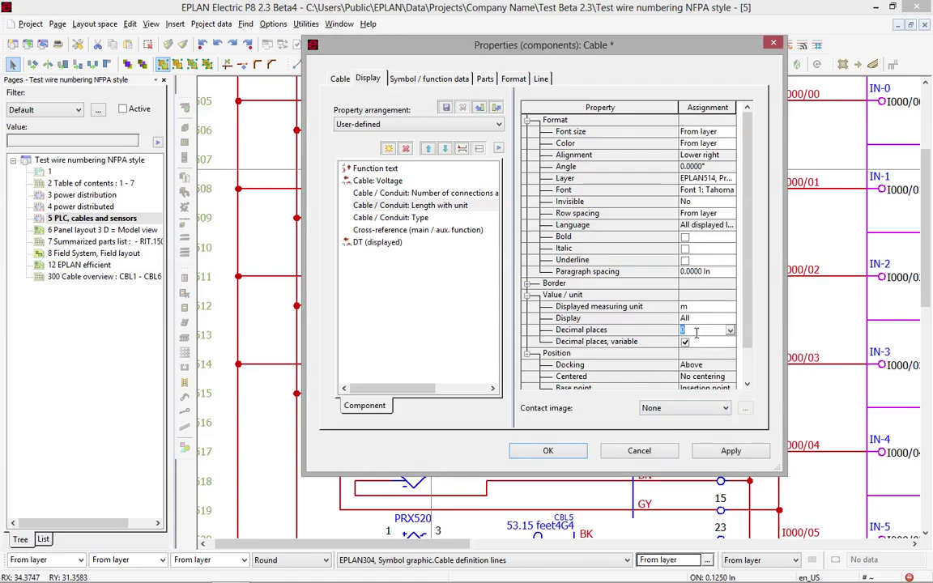
click(550, 451)
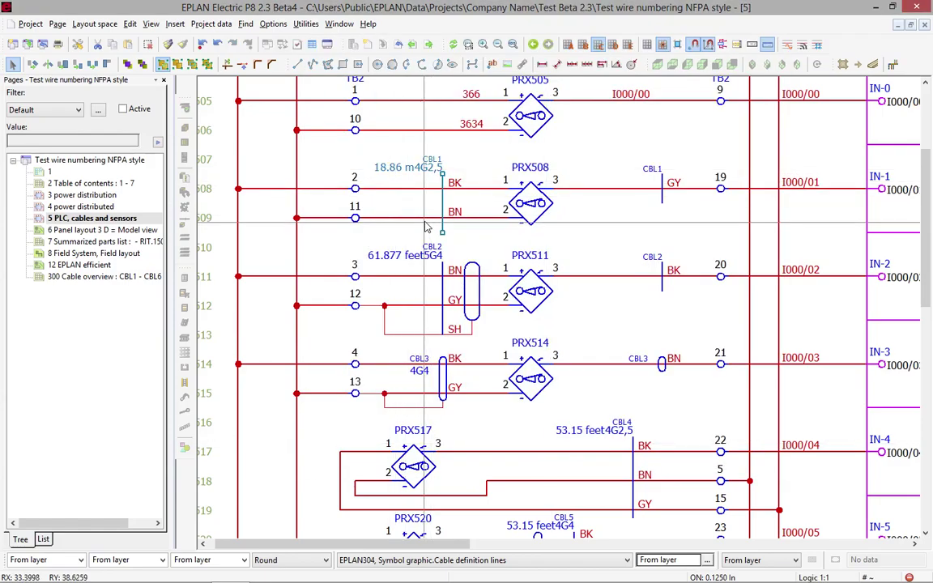
- Save CBL1's display settings over the 'cables' property arrangement and confirm the change
click(417, 167)
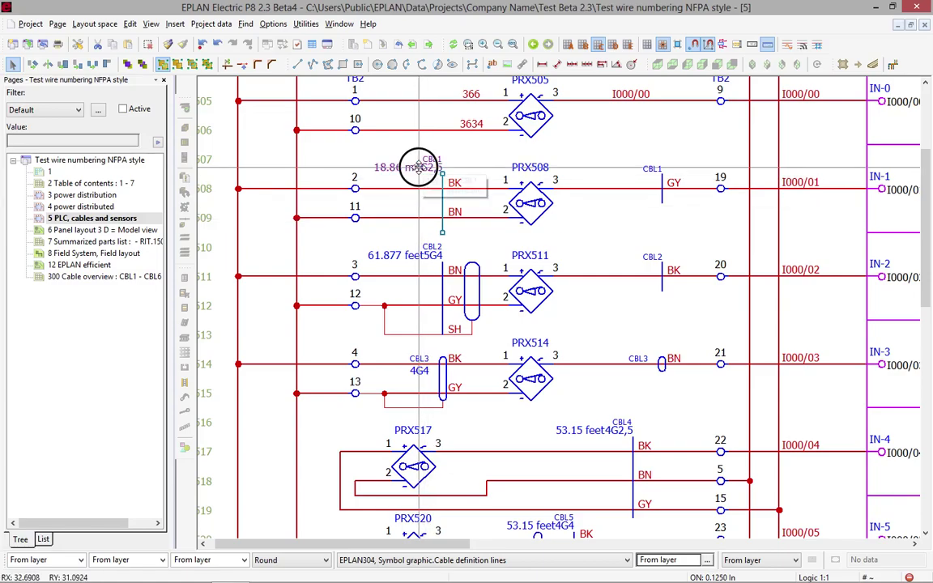
click(448, 211)
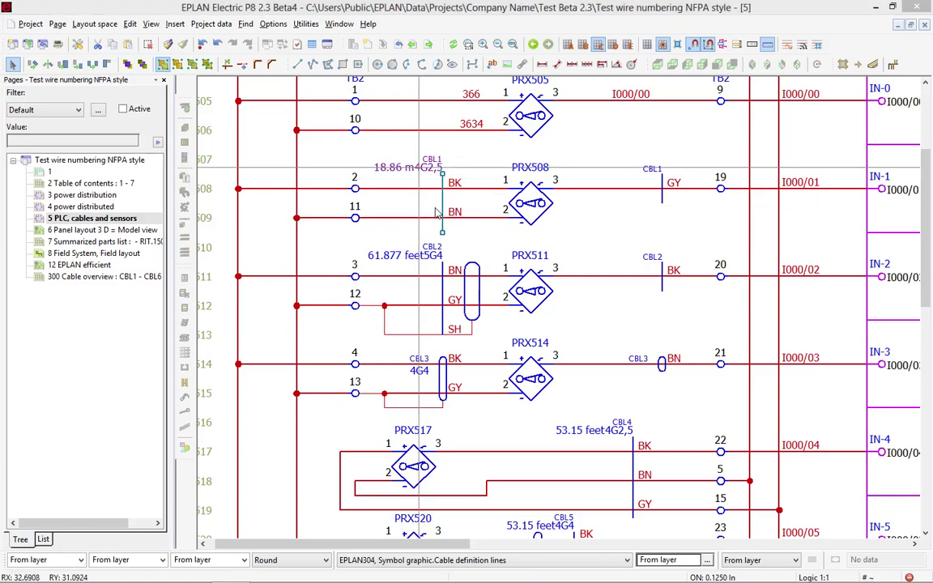
double_click(438, 212)
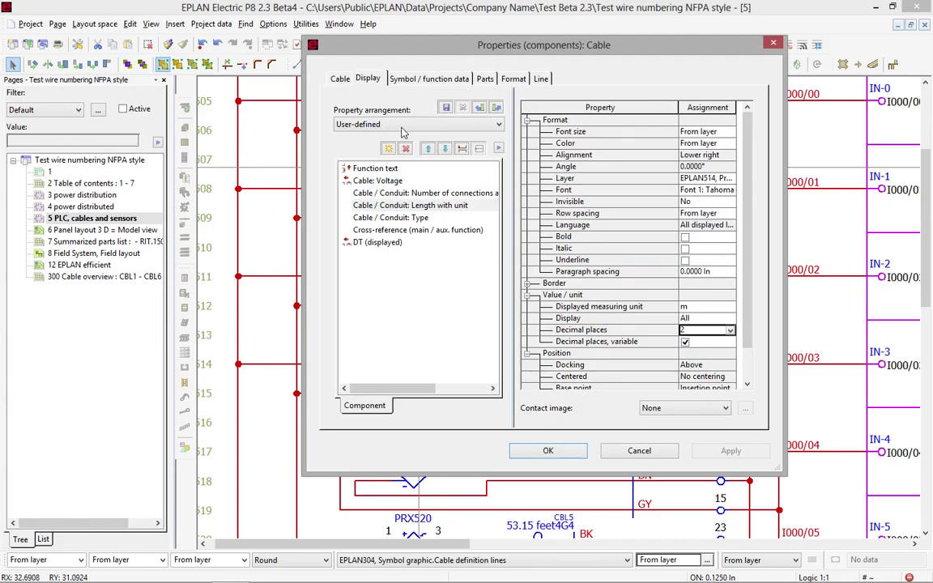
click(446, 109)
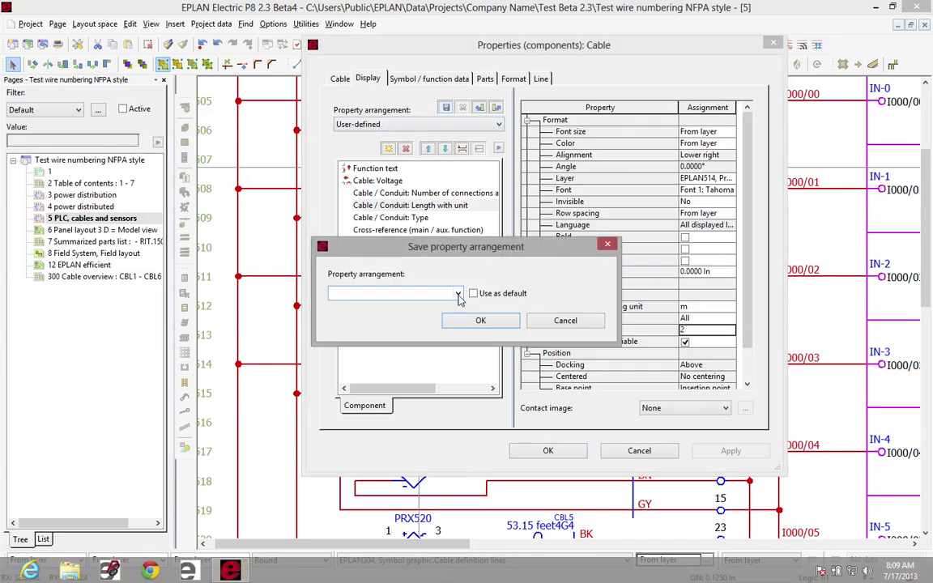
click(458, 294)
click(356, 306)
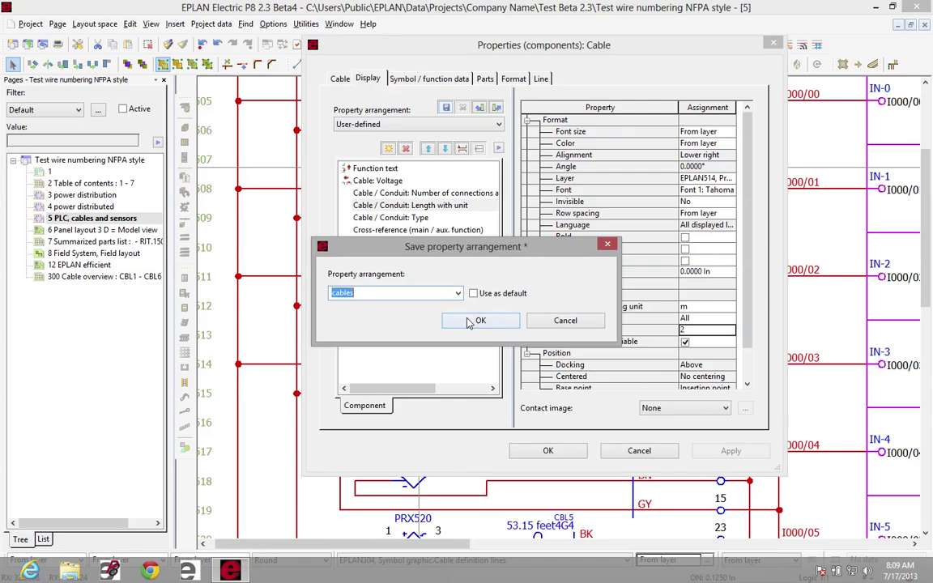
click(470, 321)
click(596, 288)
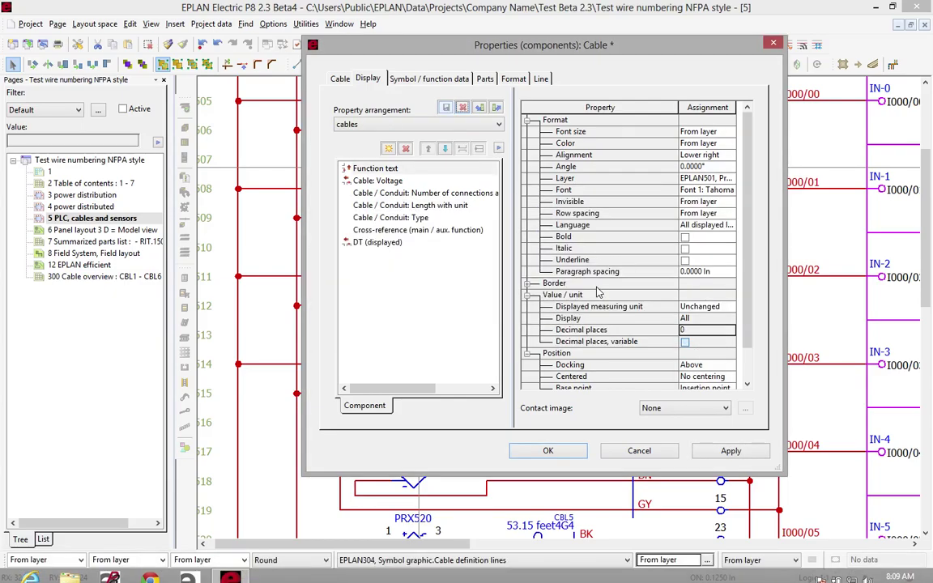
click(548, 451)
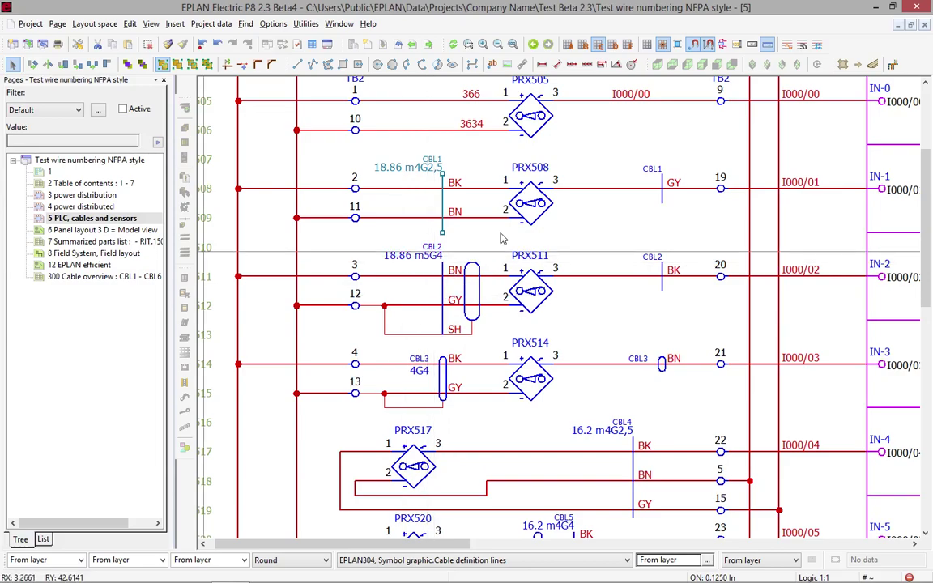
click(513, 43)
click(469, 44)
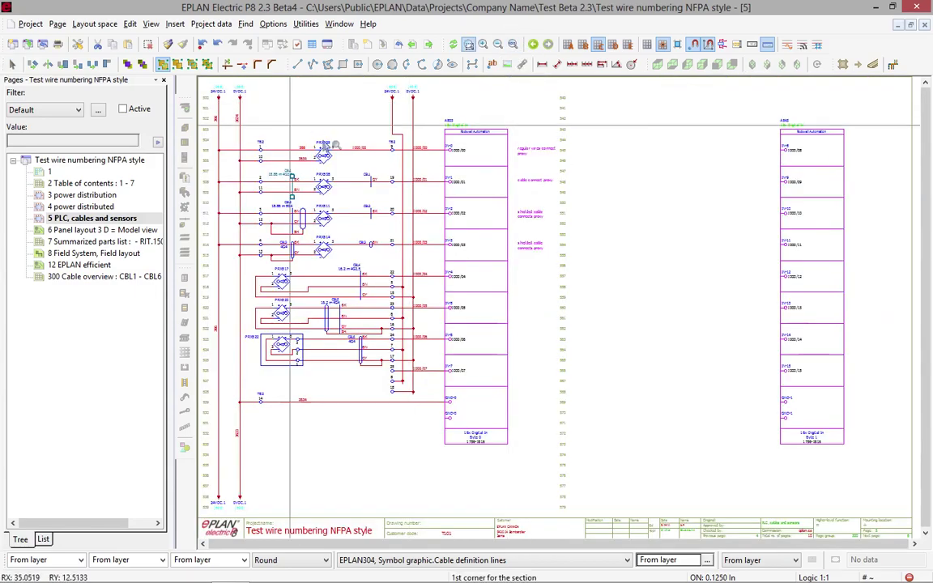
click(288, 122)
click(338, 151)
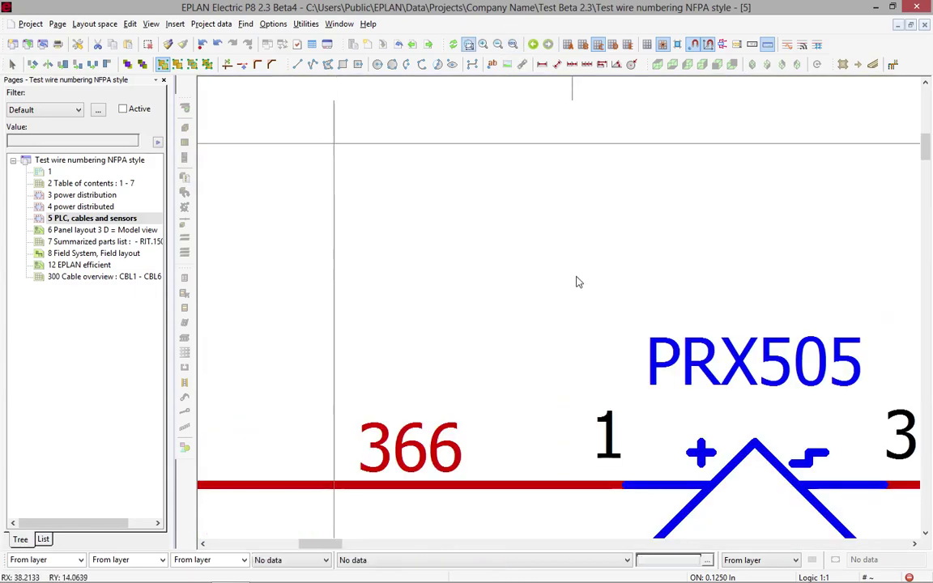
click(513, 44)
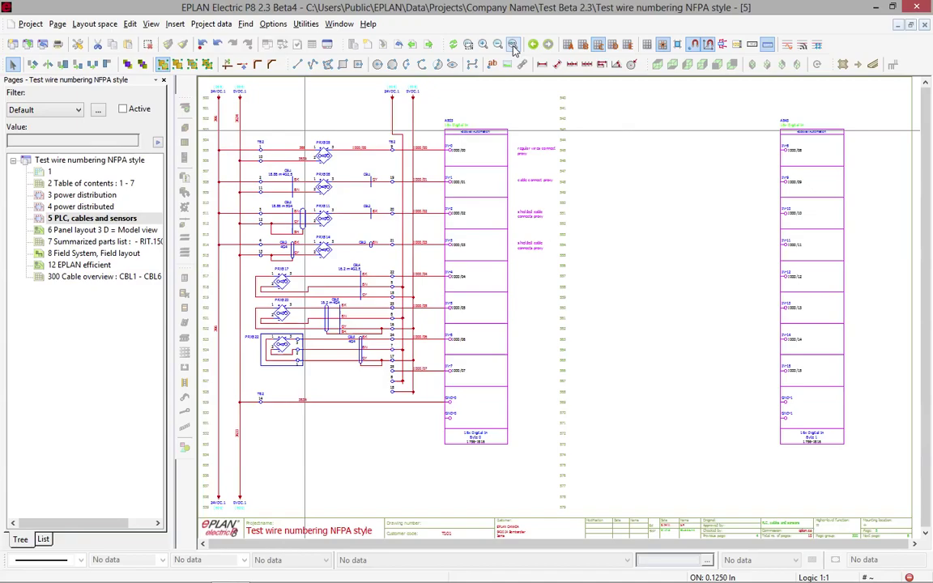
key(z)
click(272, 127)
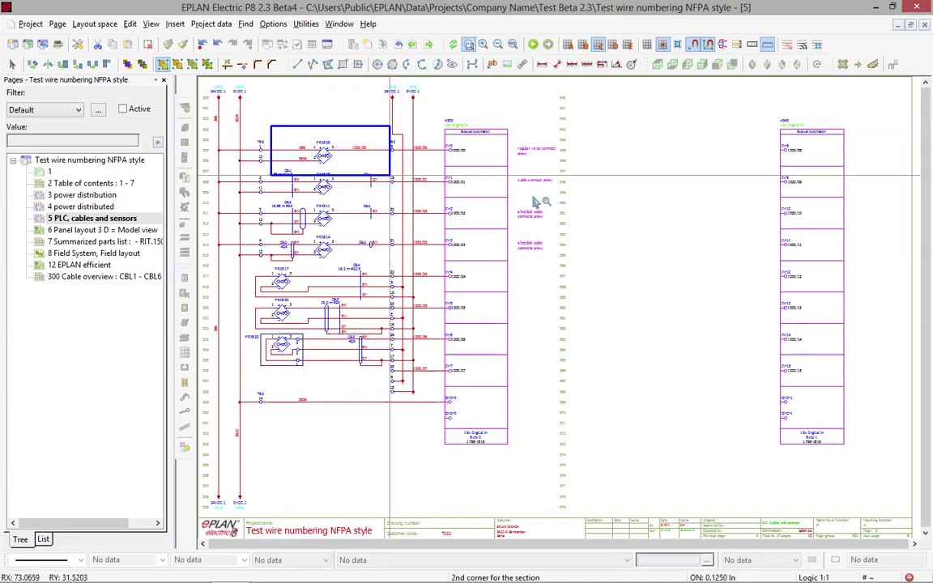
click(560, 263)
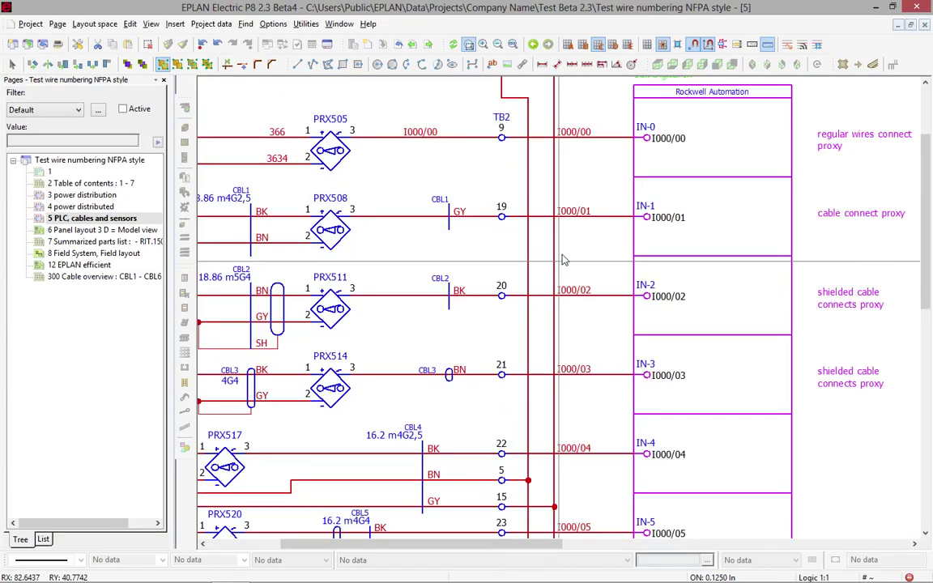
double_click(847, 138)
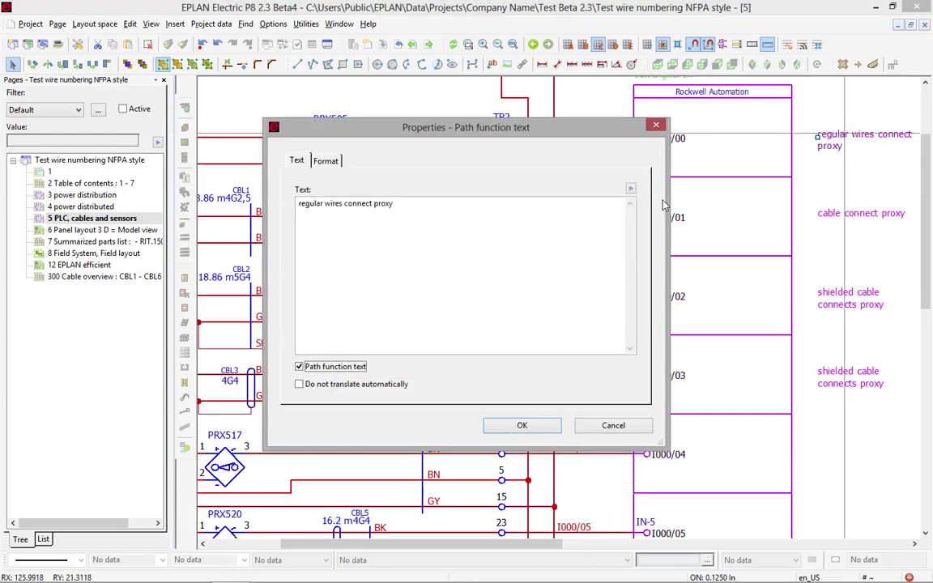
key(Escape)
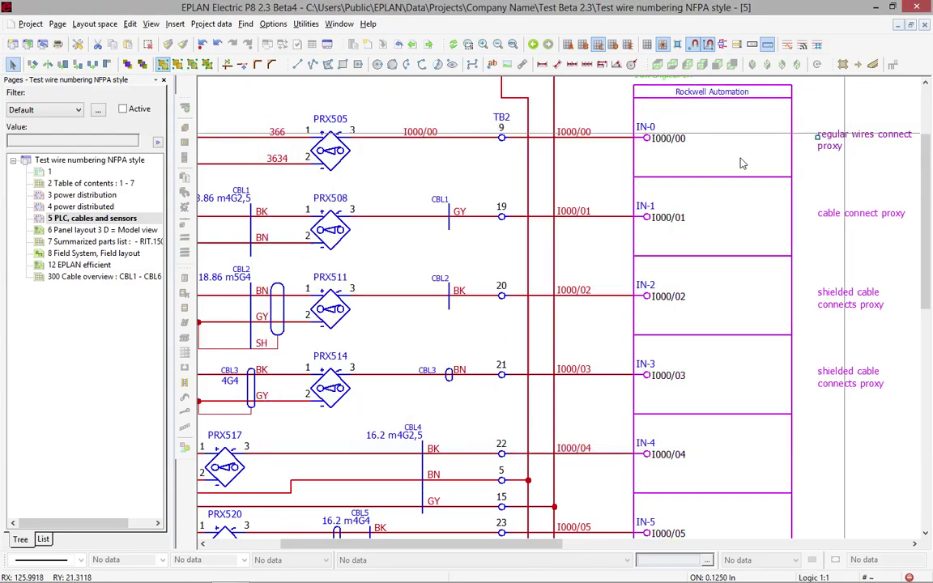
click(339, 155)
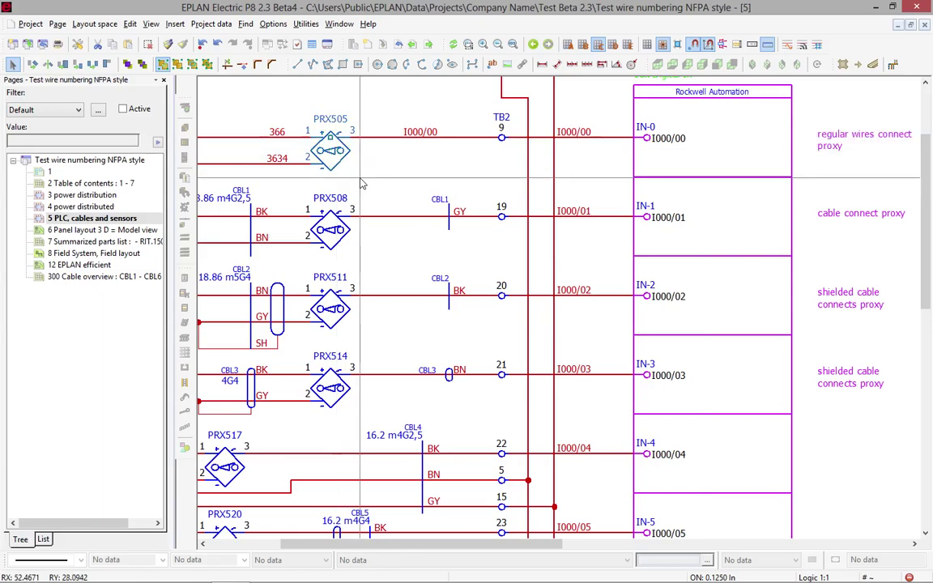
- Add 'Main function / Function text (automatic)' to PRX505's displayed properties on the field layout
key(f)
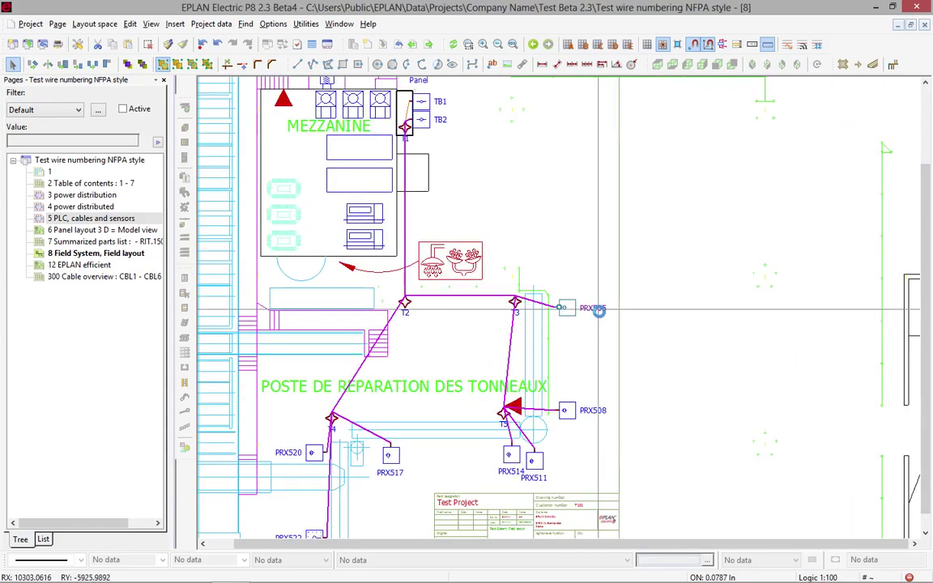
double_click(565, 309)
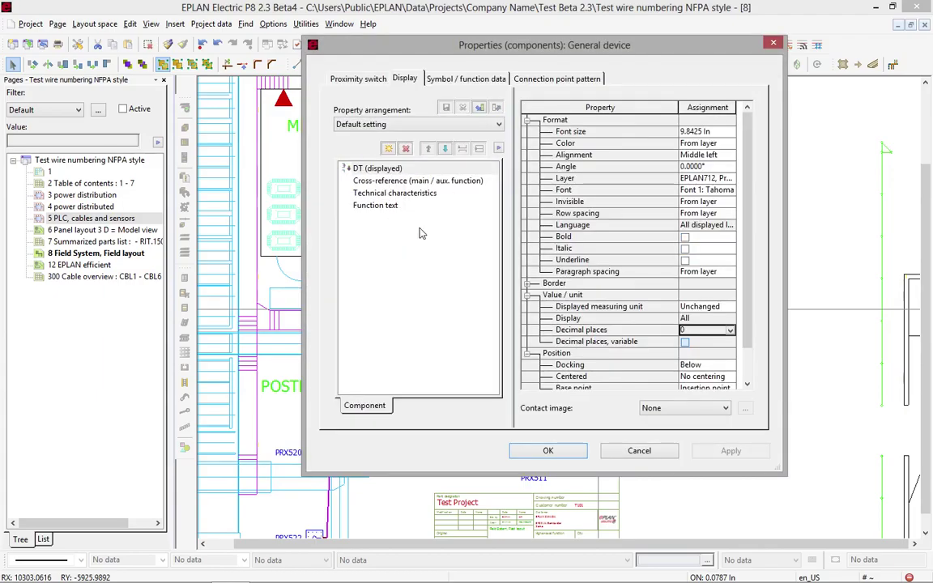
key(End)
click(388, 149)
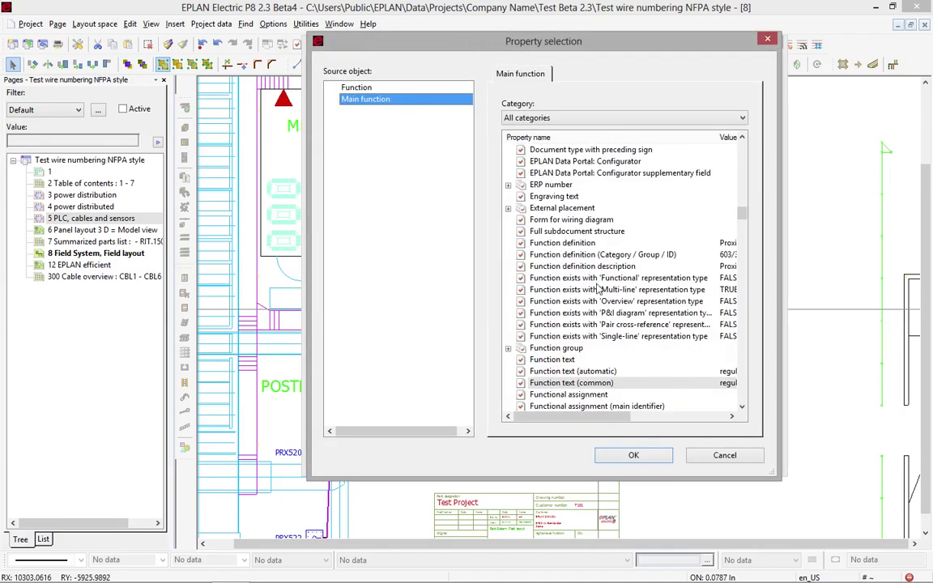
click(604, 381)
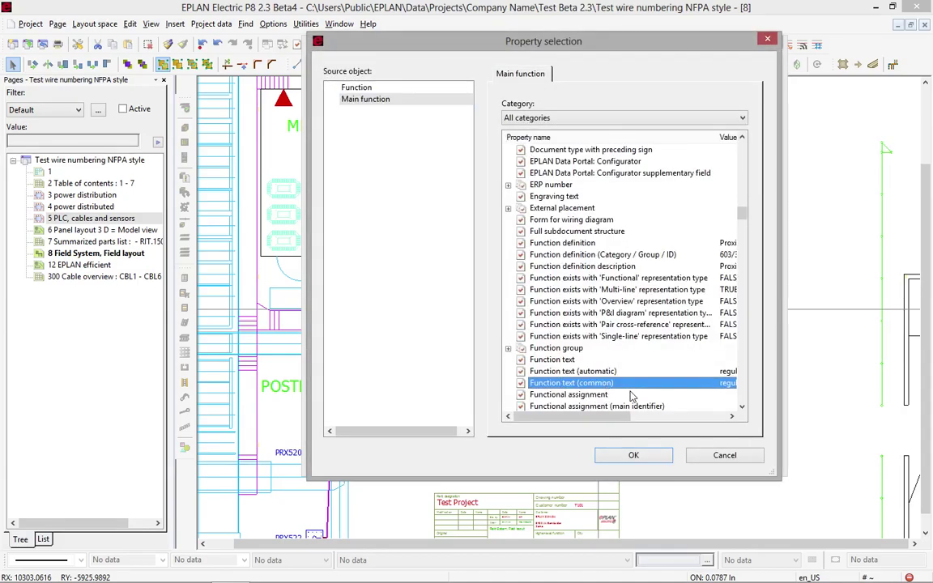
click(614, 371)
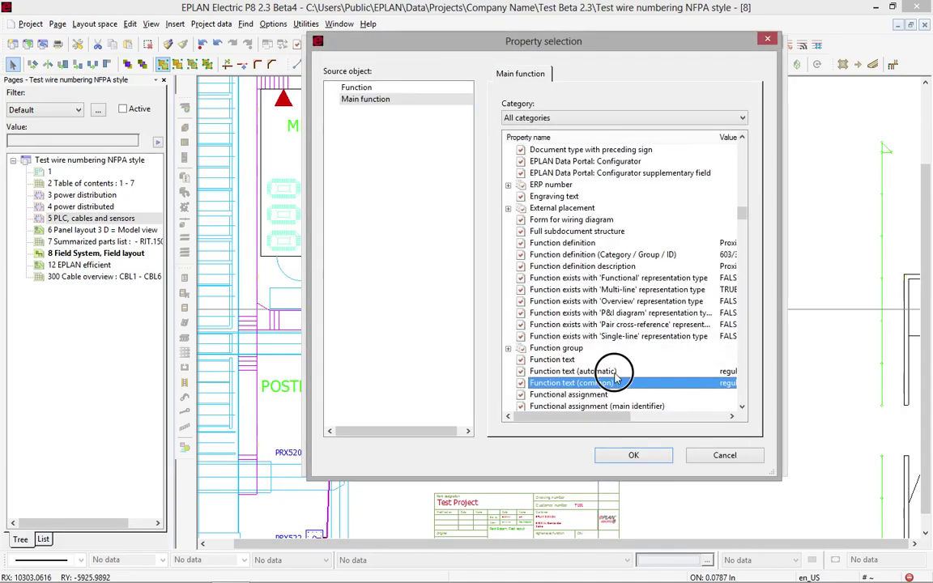
click(634, 456)
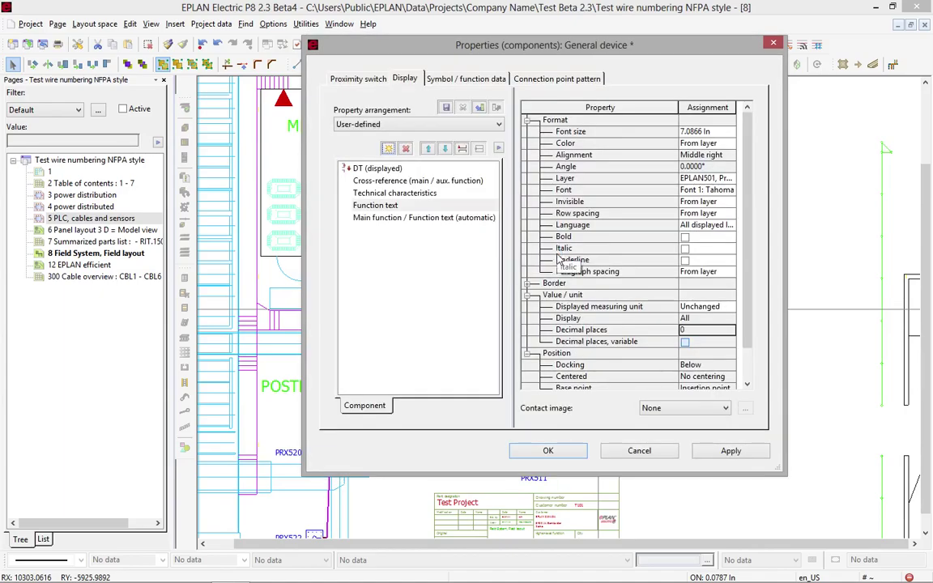
- Set the automatic function text's font size to 10
click(379, 217)
click(718, 134)
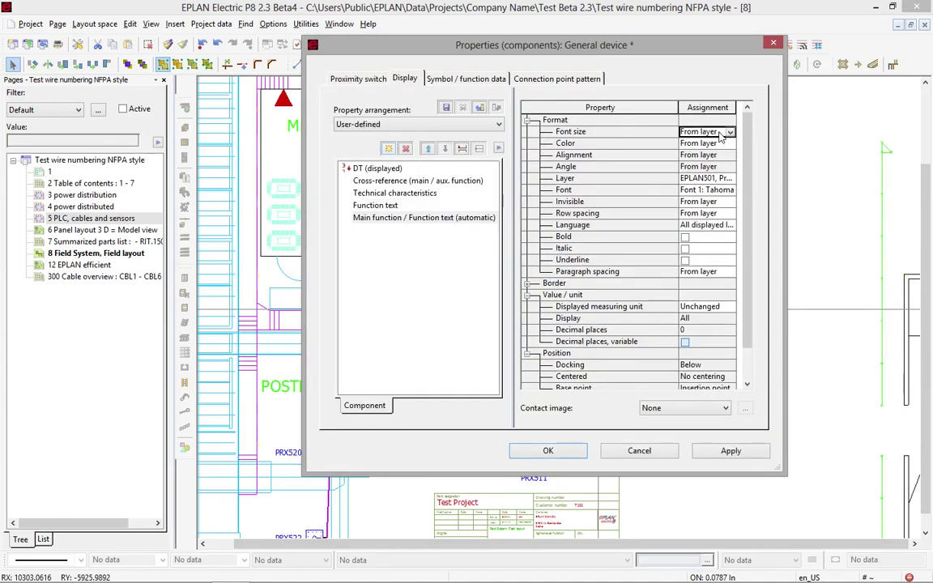
click(716, 133)
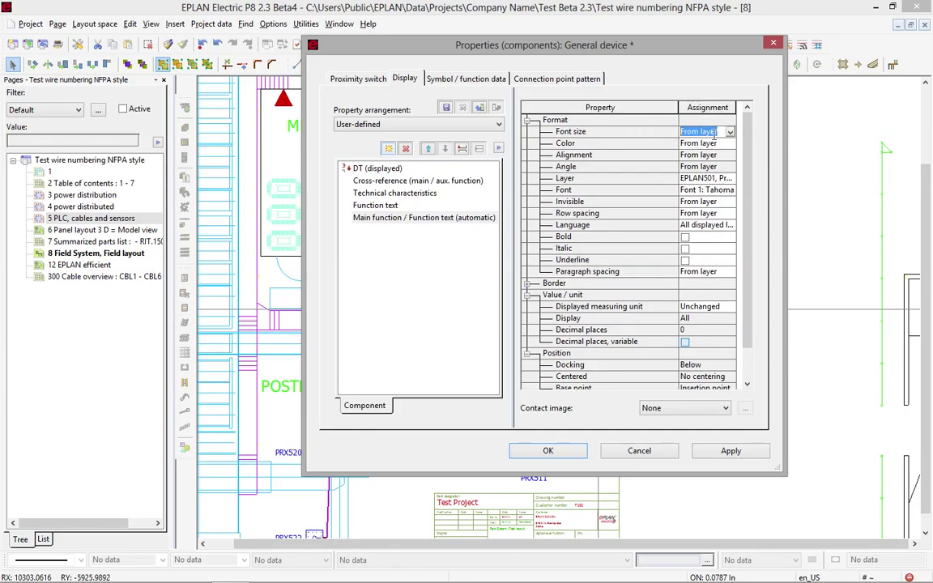
text(10)
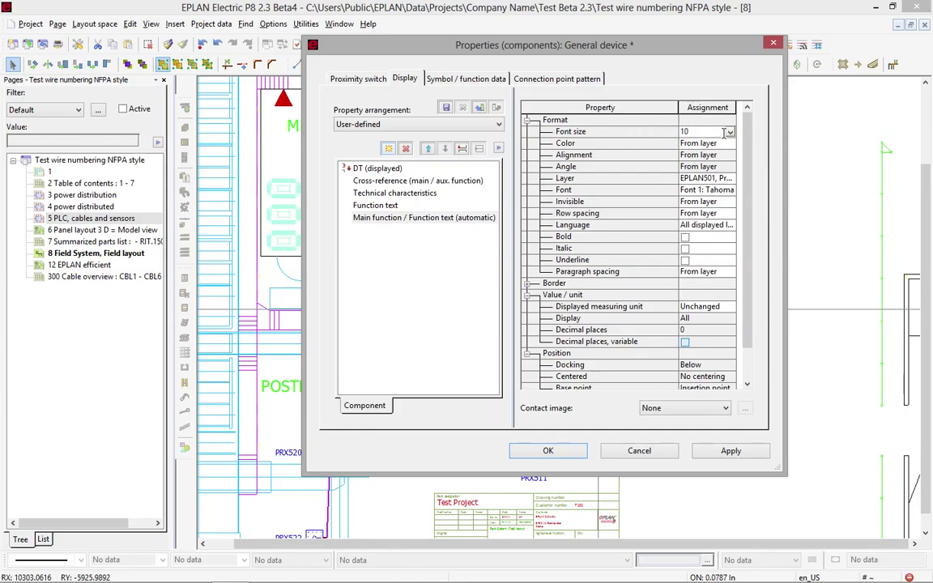
click(704, 451)
click(564, 450)
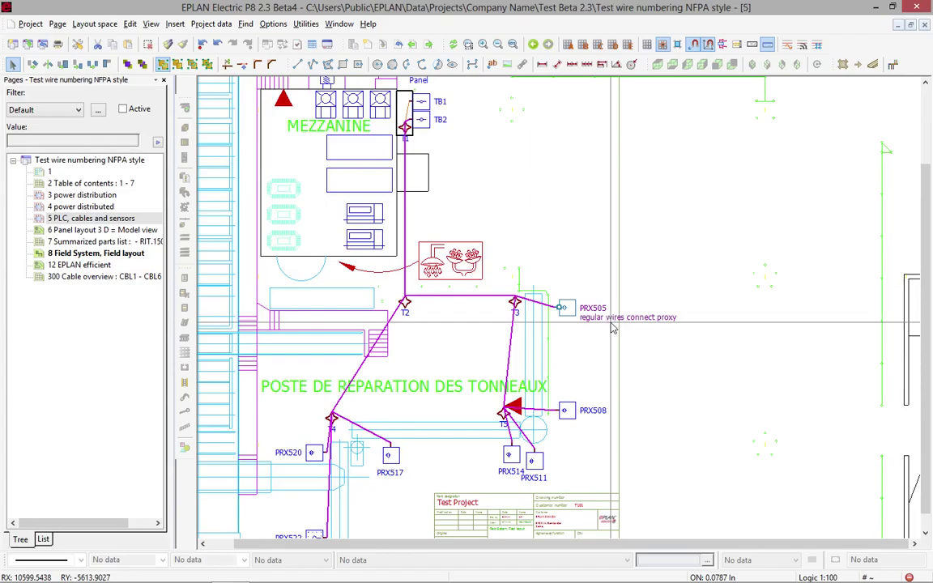
- Change PRX505's path function text on the PLC page to 'First LS / PRX on Conv 1'
key(f)
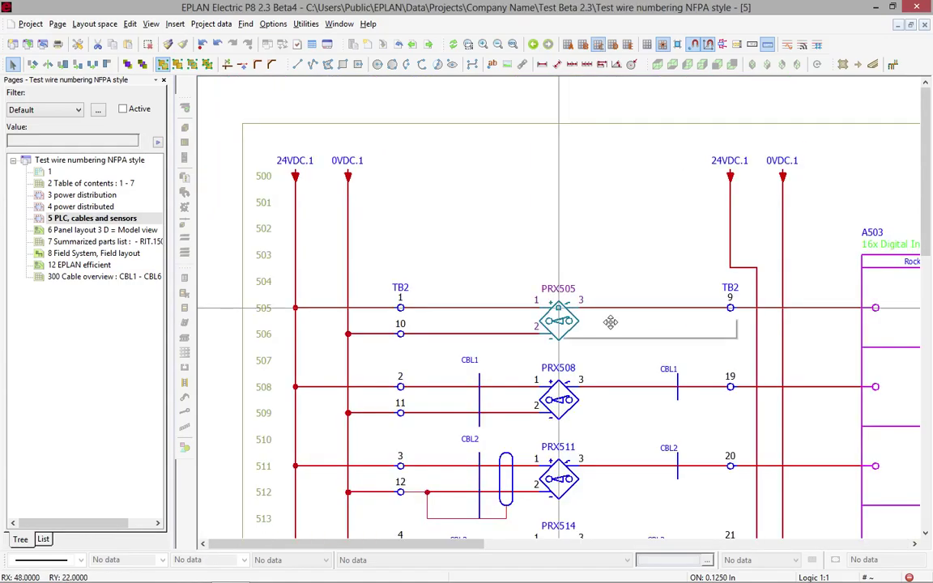
shift+scroll(612, 322, right, 3)
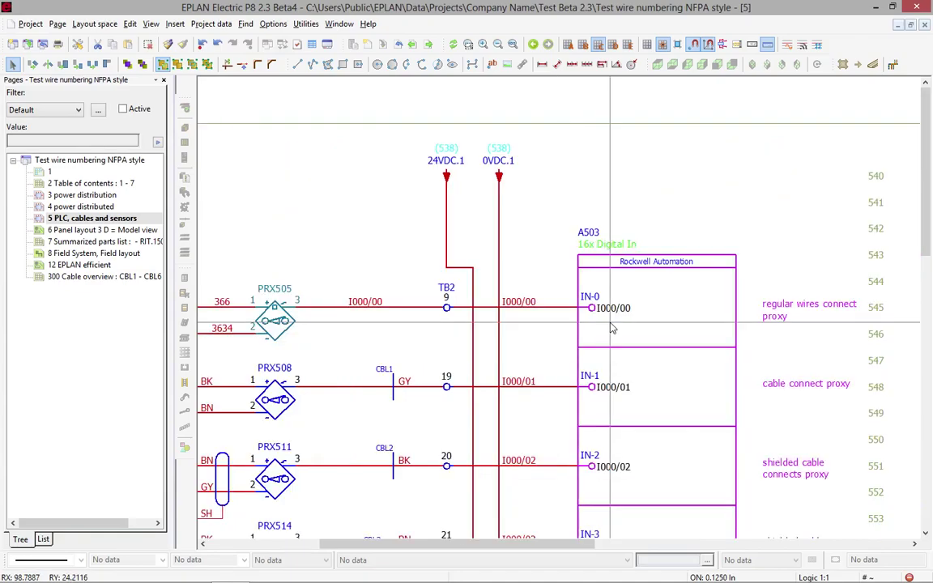
double_click(765, 309)
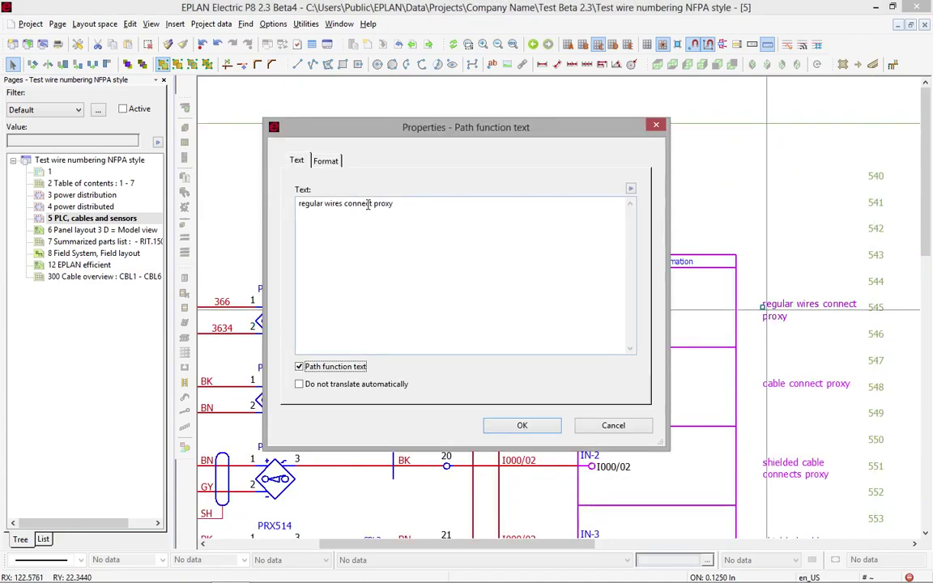
drag(406, 202, 296, 202)
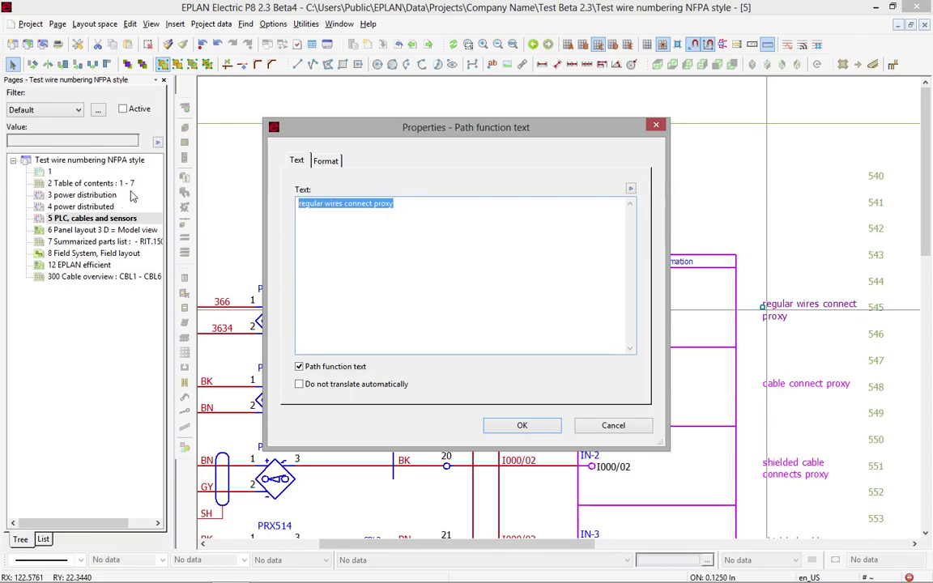
text(First LS / PRX)
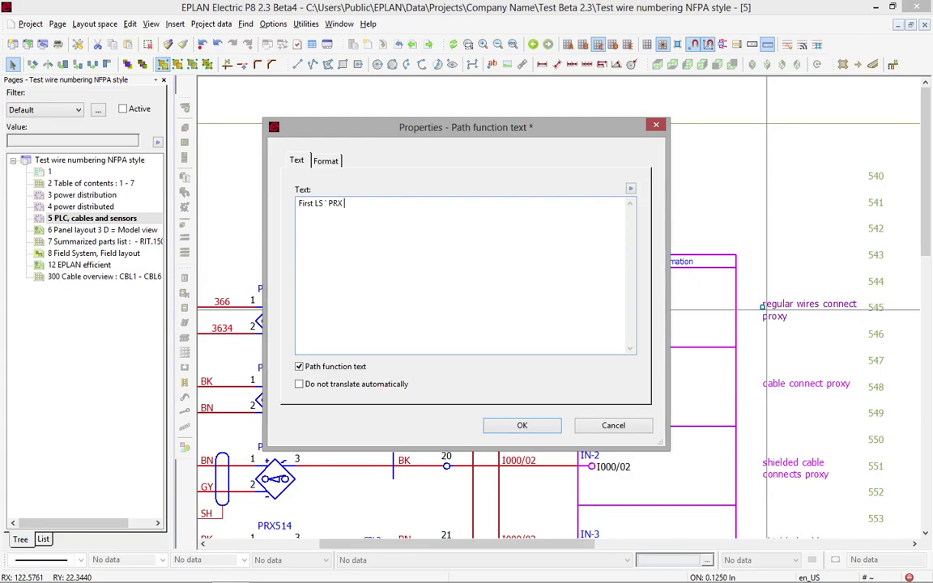
text(/)
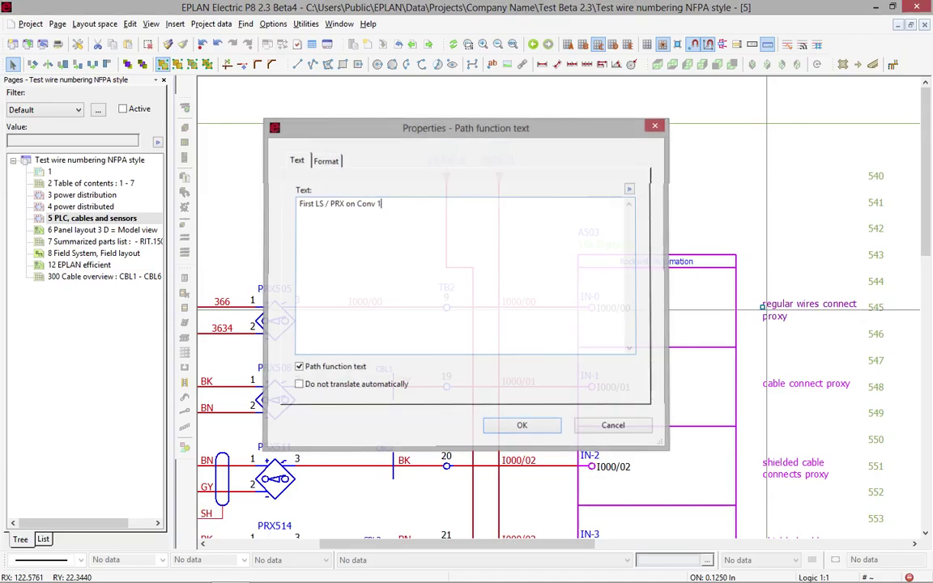
key(Return)
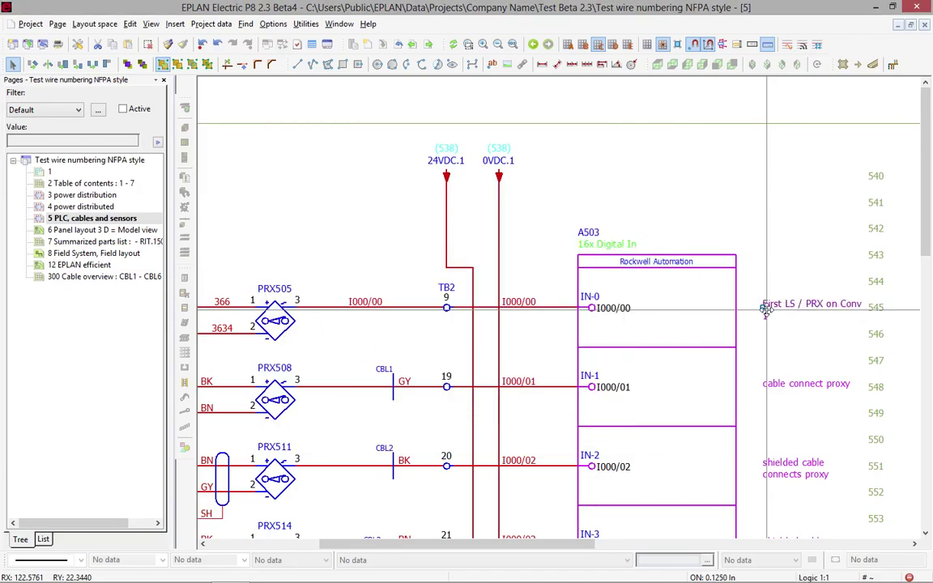
- Return to PRX505 on the field layout and move it to the tray end beside T3
click(275, 320)
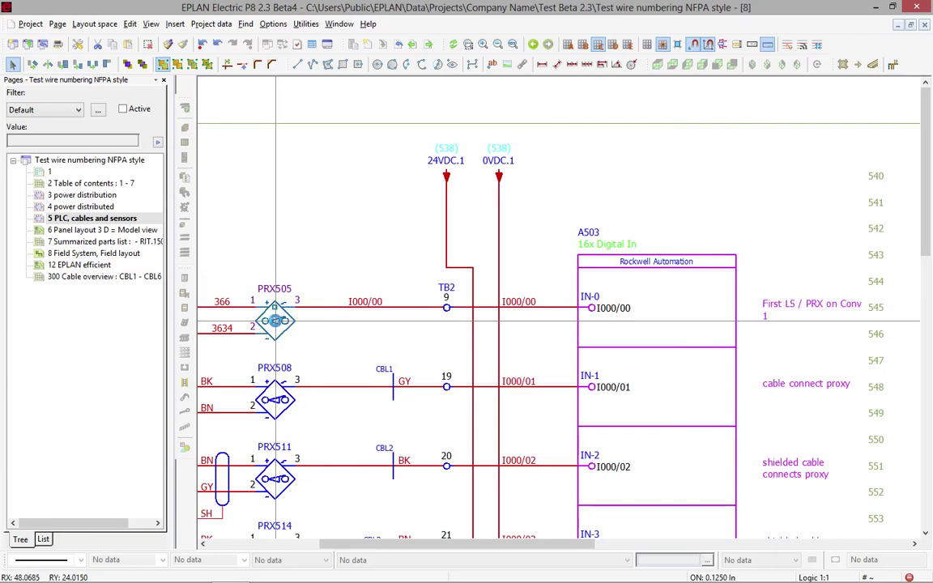
key(f)
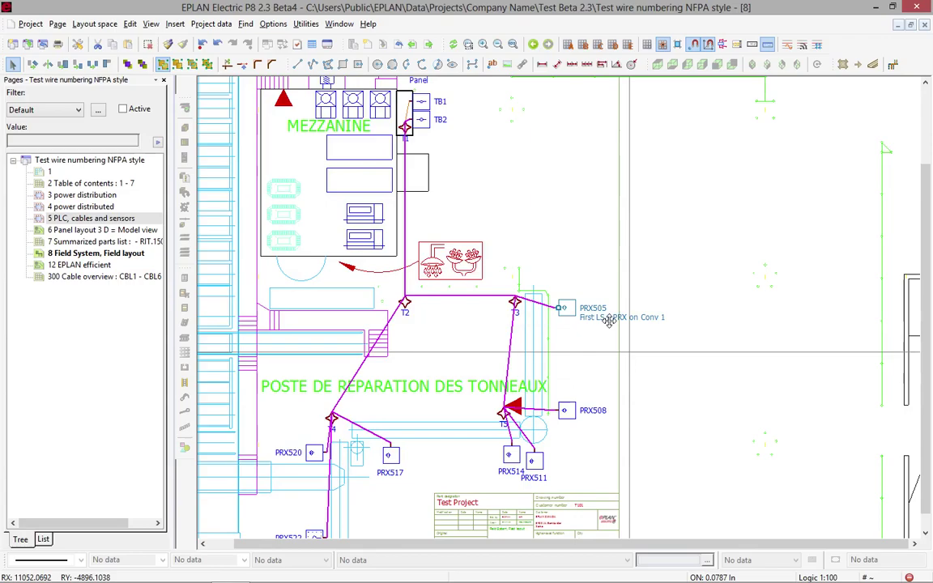
click(546, 258)
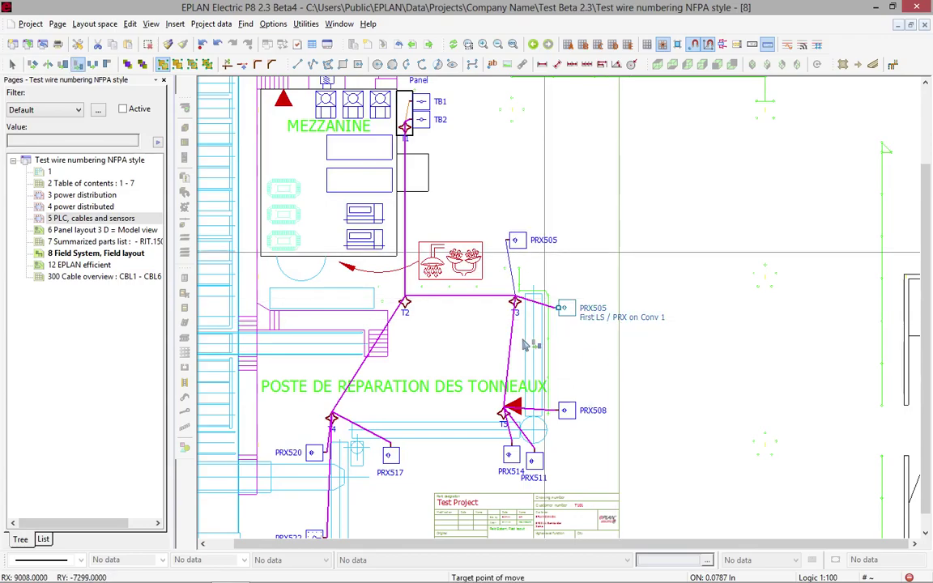
key(Escape)
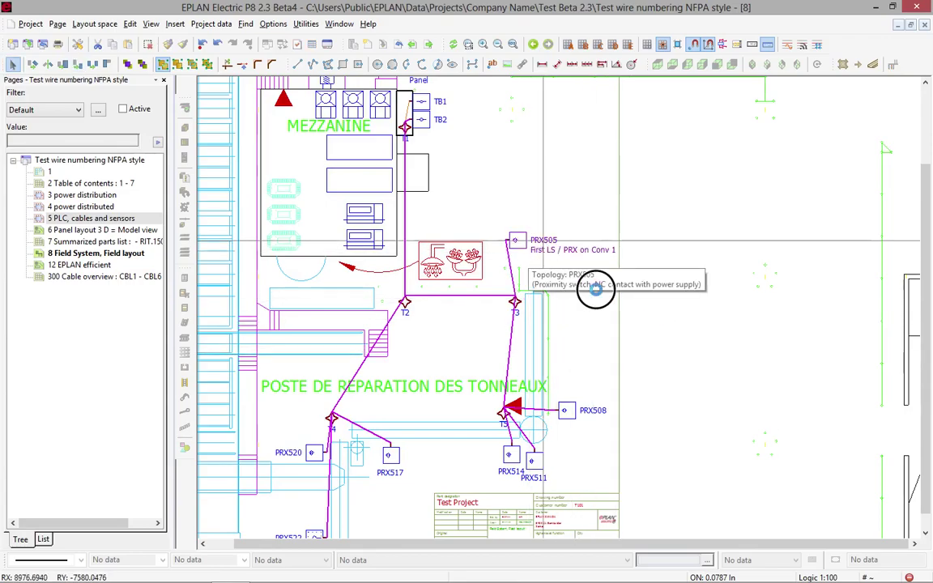
key(m)
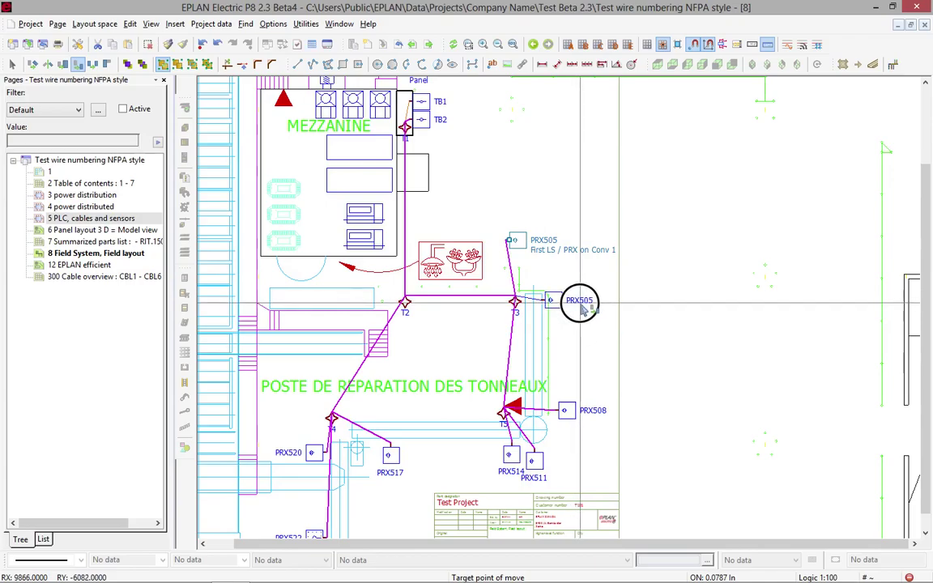
click(580, 308)
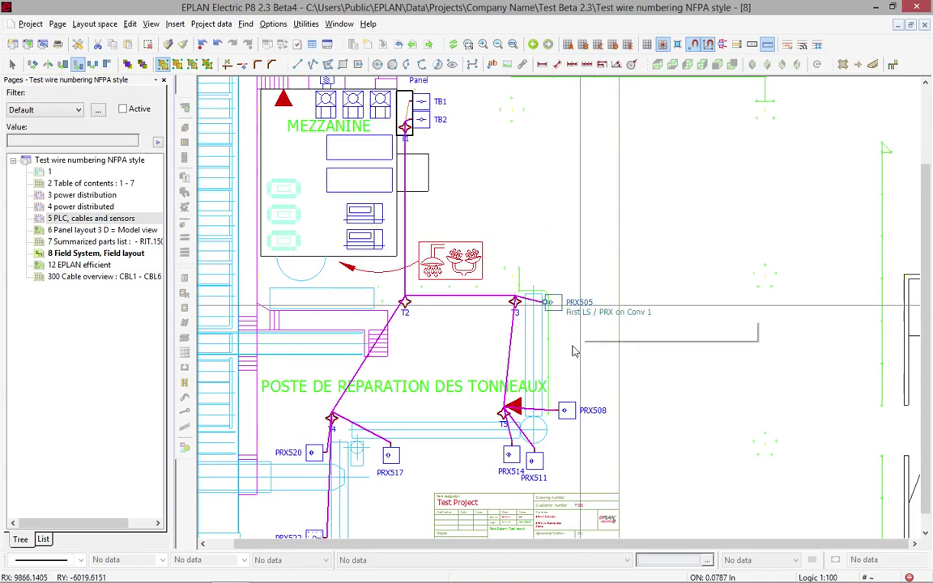
- Activate an alignment box on PRX505's function text with a fixed 4 in width
double_click(595, 320)
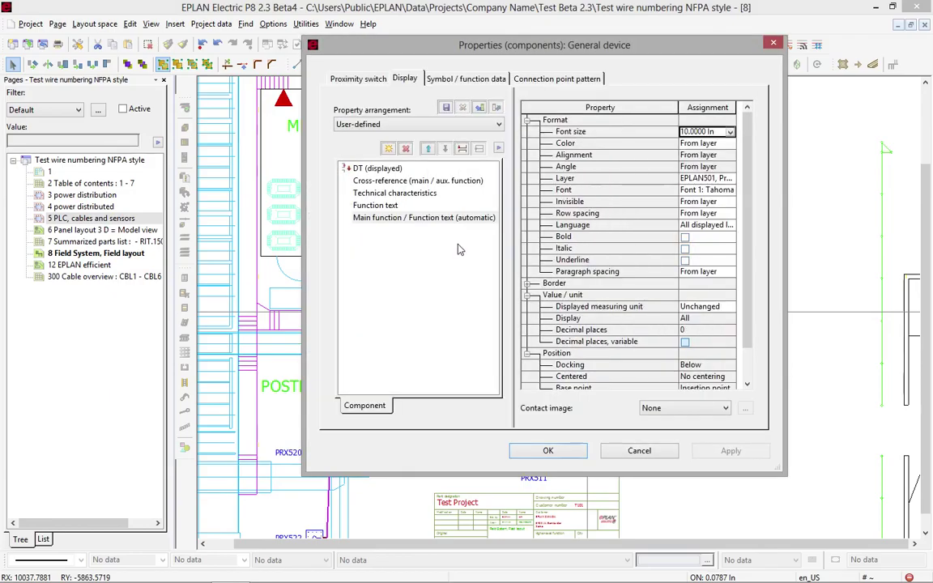
click(529, 283)
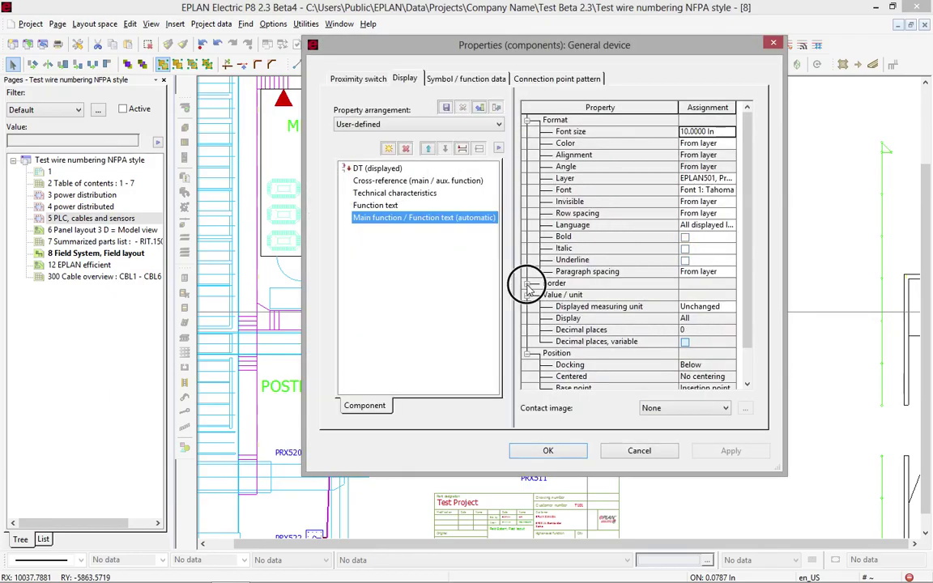
click(718, 296)
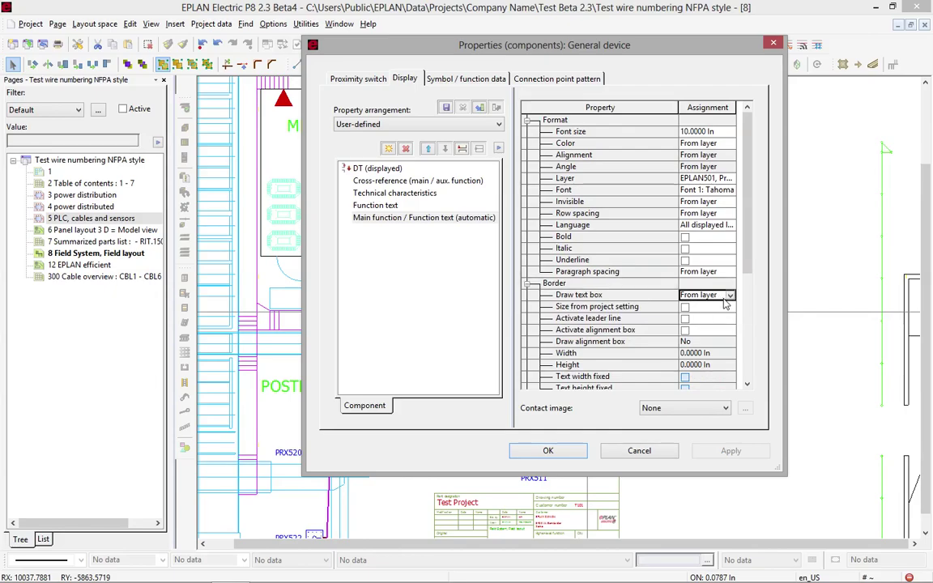
click(686, 329)
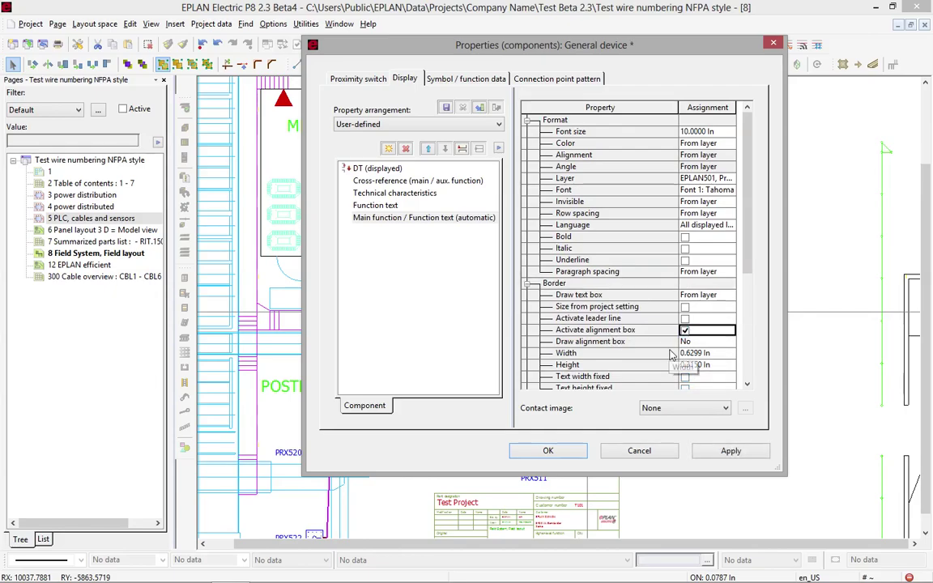
click(706, 354)
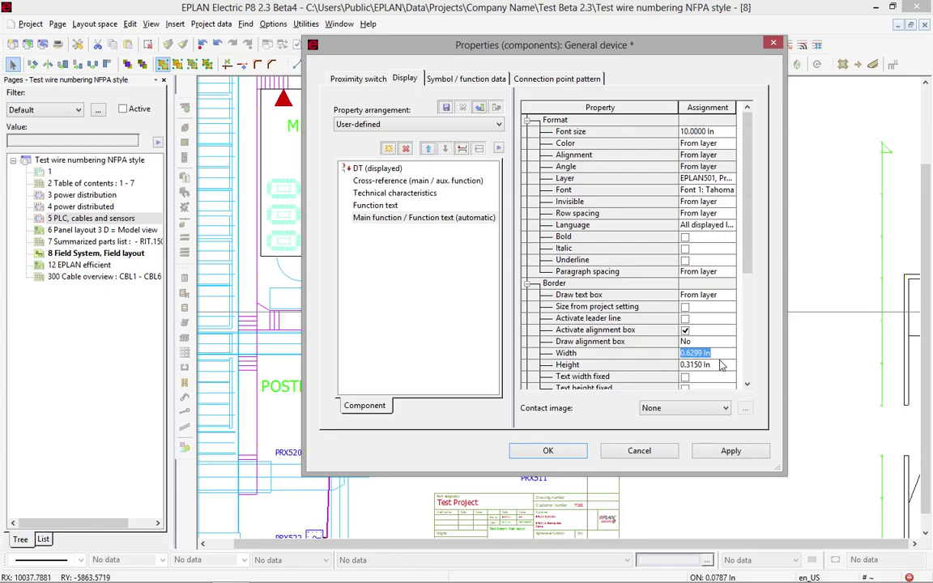
text(4)
click(685, 377)
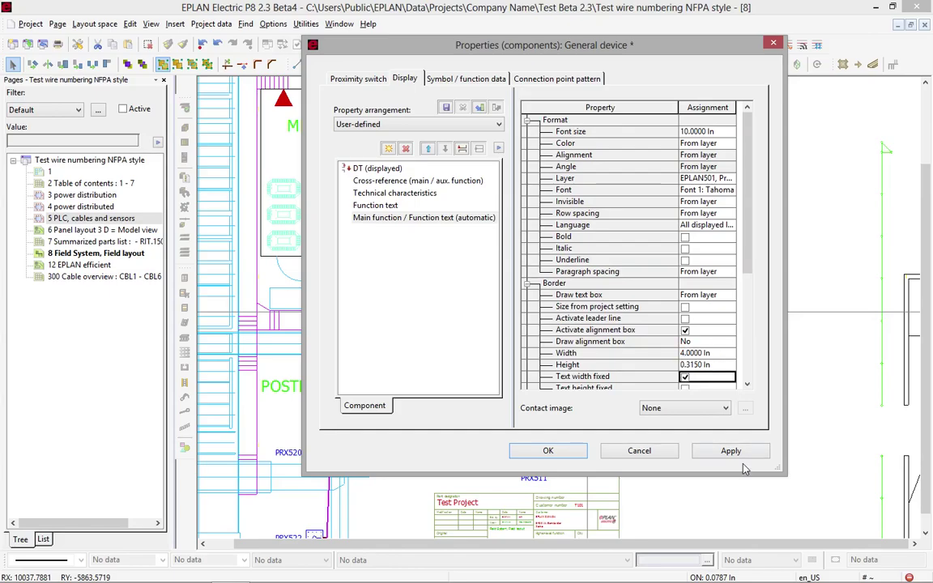
click(731, 450)
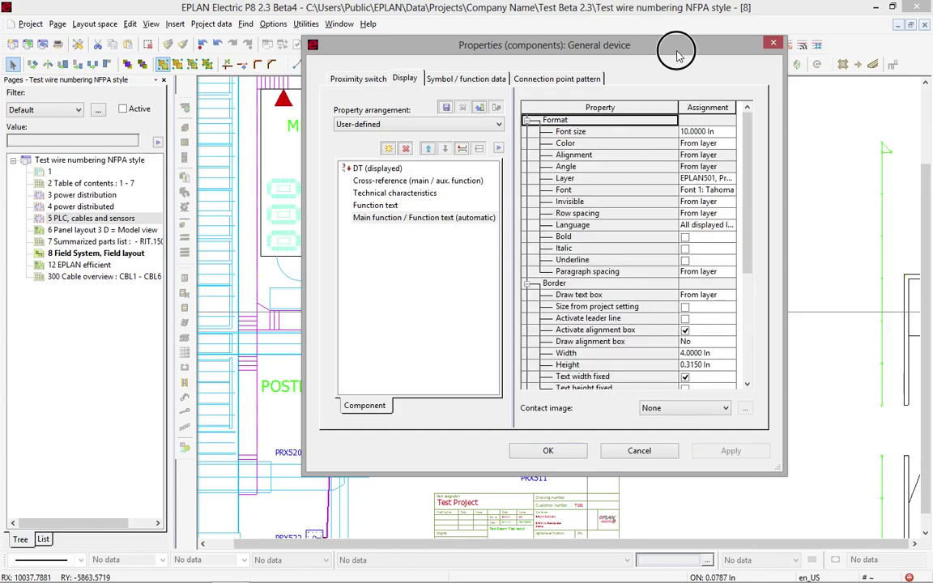
- Widen PRX505's fixed text width to 40 in
drag(673, 46, 423, 59)
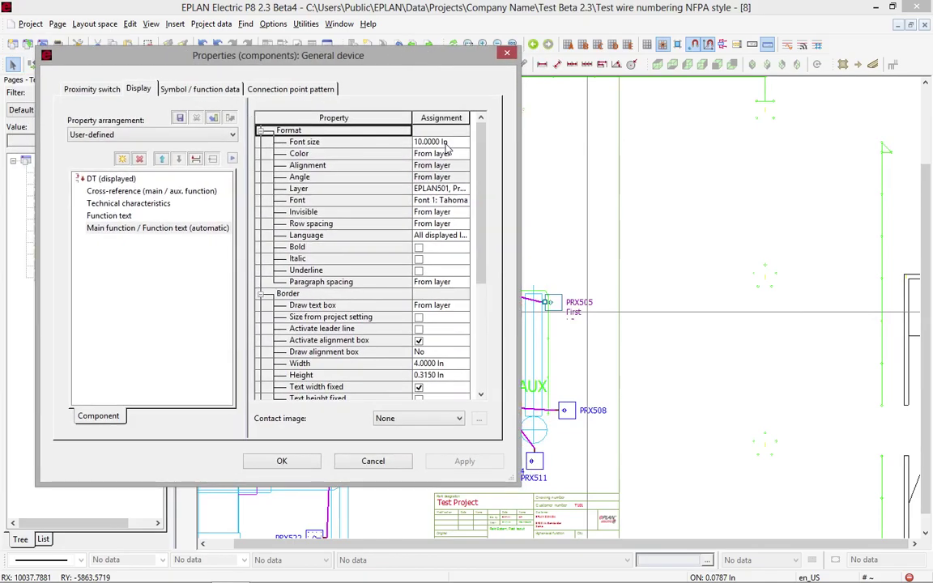
click(454, 364)
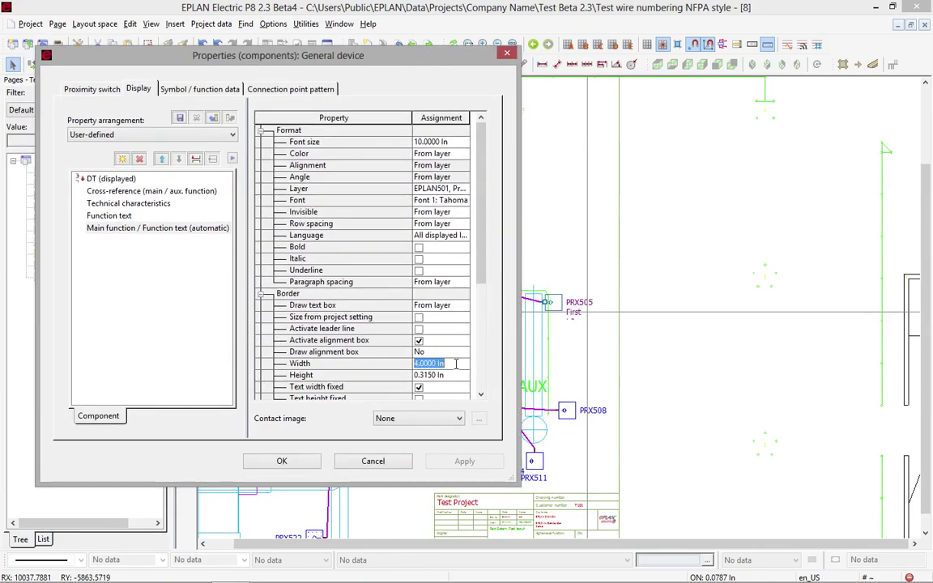
text(4)
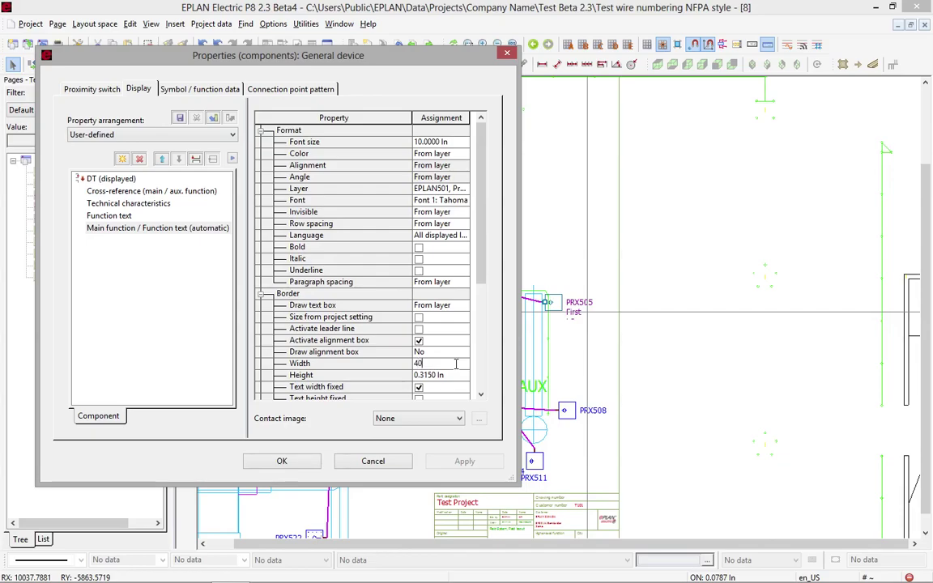
text(0)
click(315, 466)
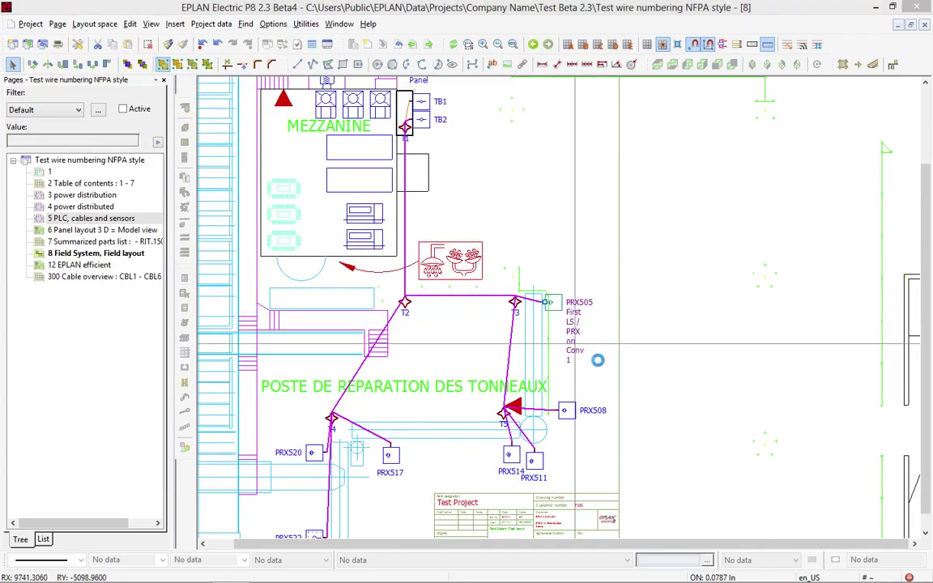
- Add a linear dimension measuring the span beside PRX505
double_click(600, 366)
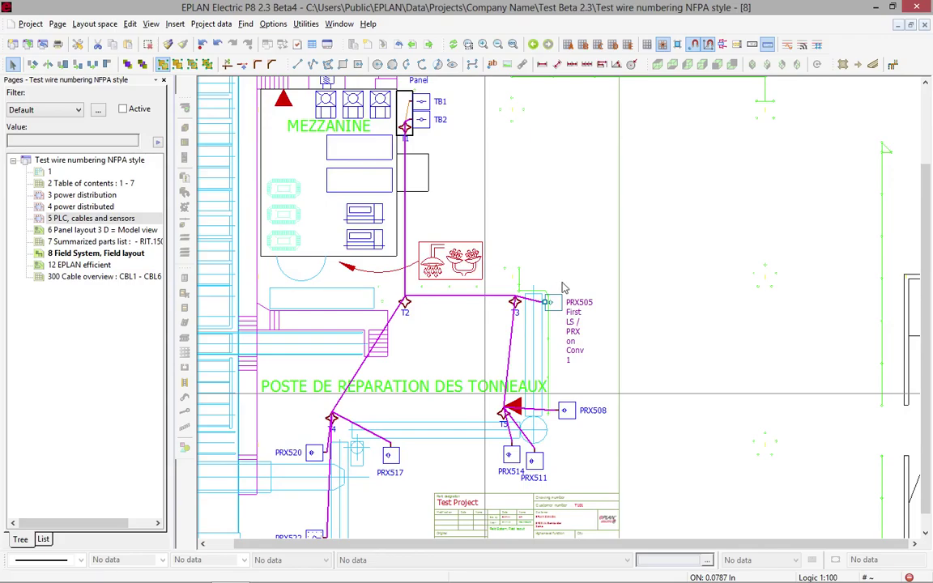
key(ctrl+shift+m)
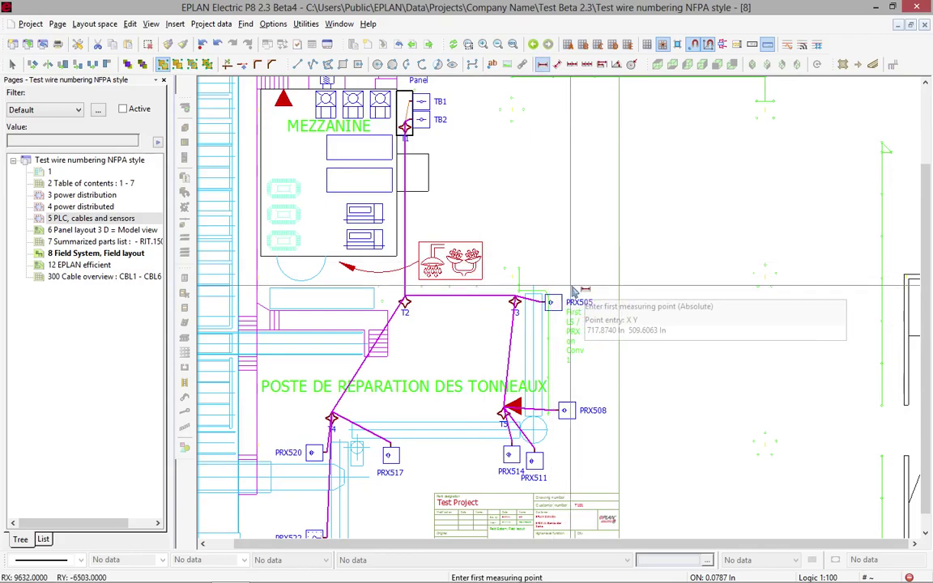
click(568, 286)
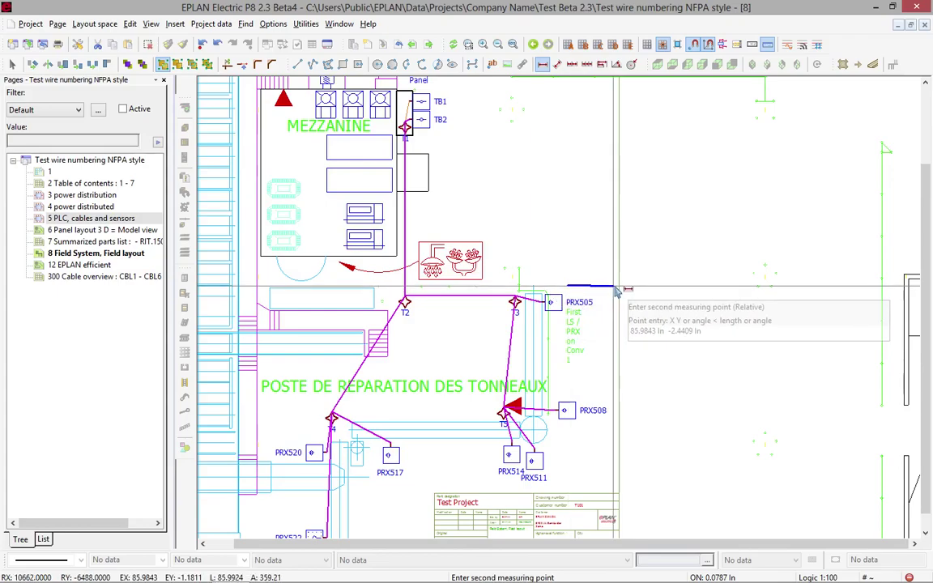
click(613, 289)
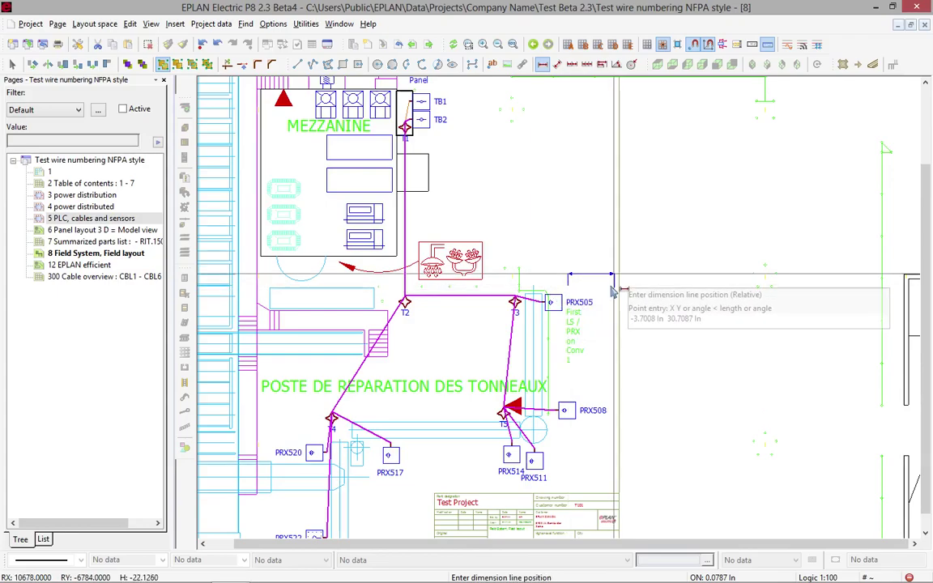
click(598, 281)
key(Escape)
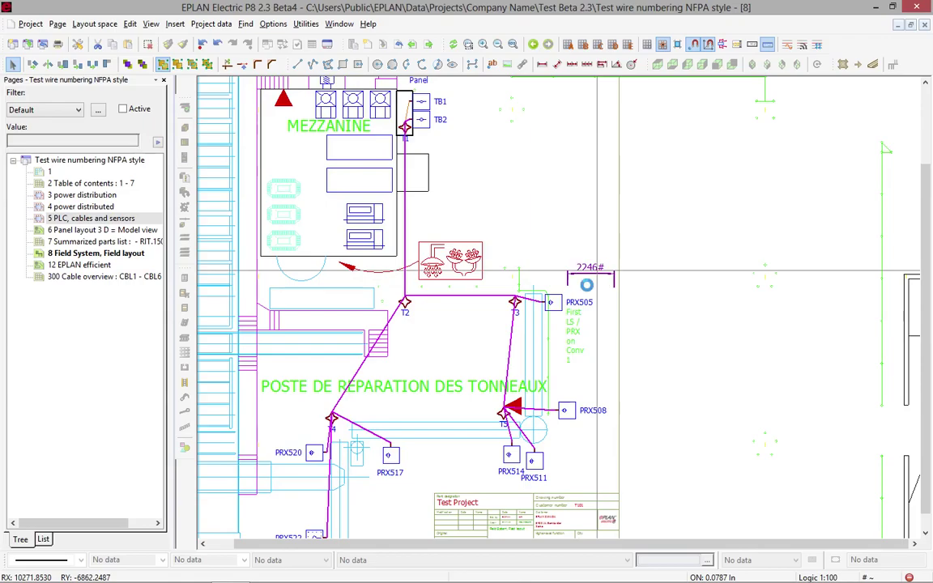
- Set the new dimension's unit to inches so it reads 88.43"
double_click(566, 285)
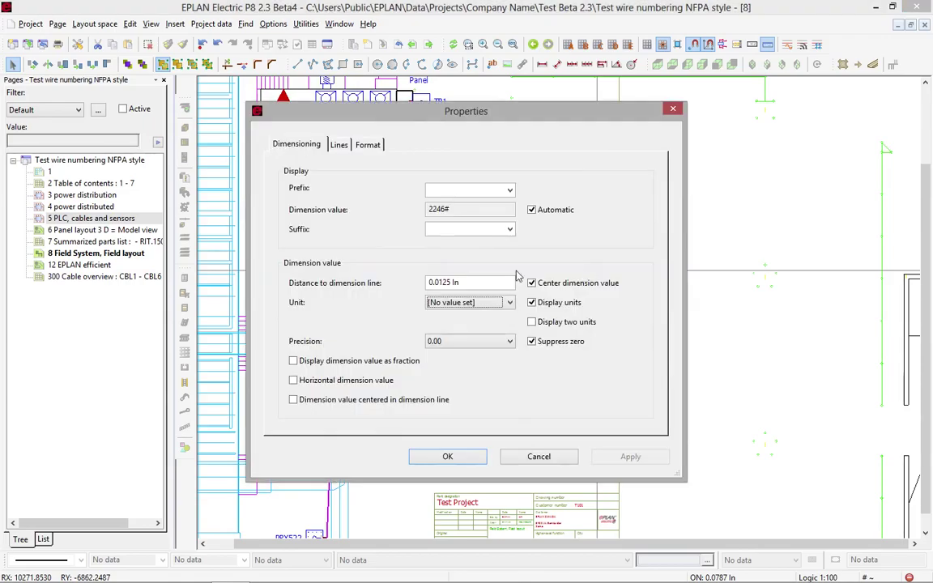
click(504, 306)
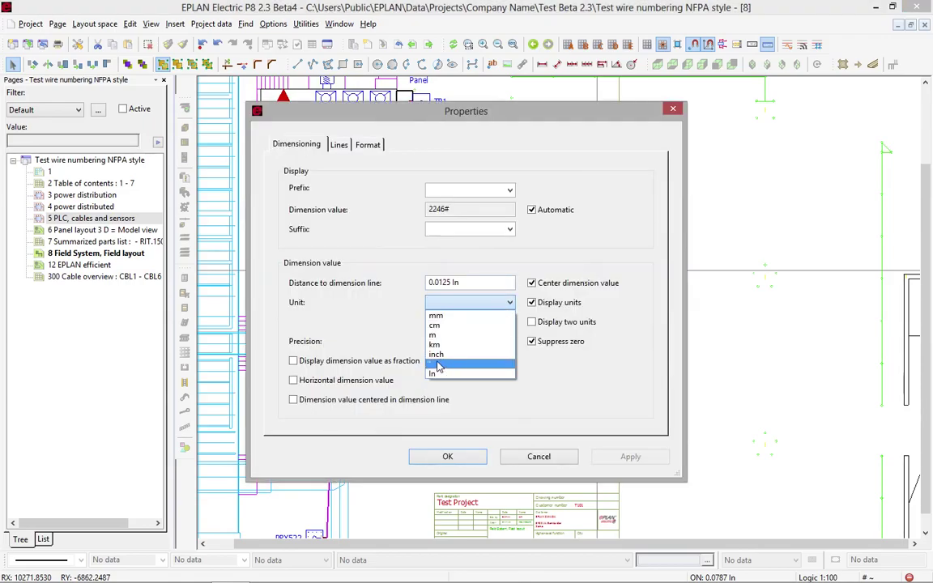
click(438, 364)
click(447, 457)
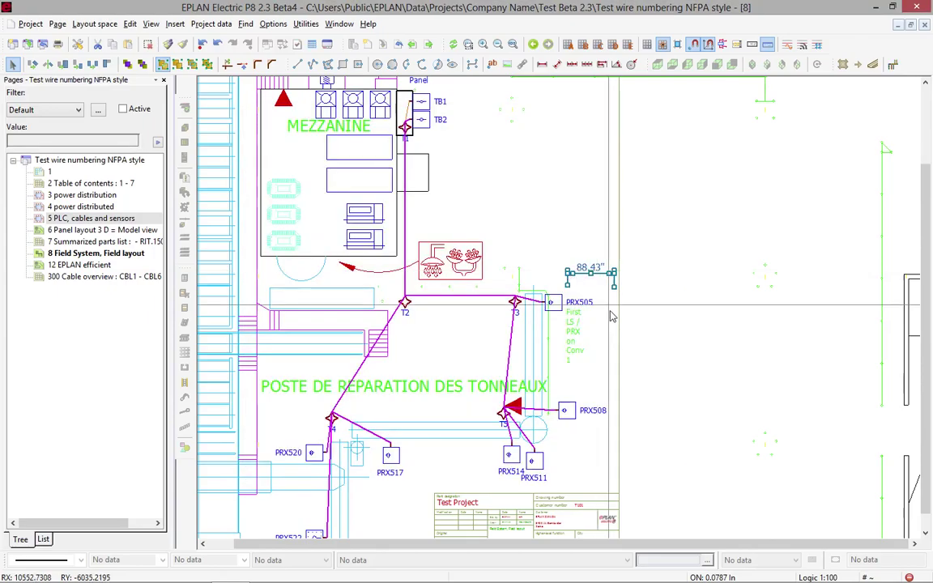
click(586, 354)
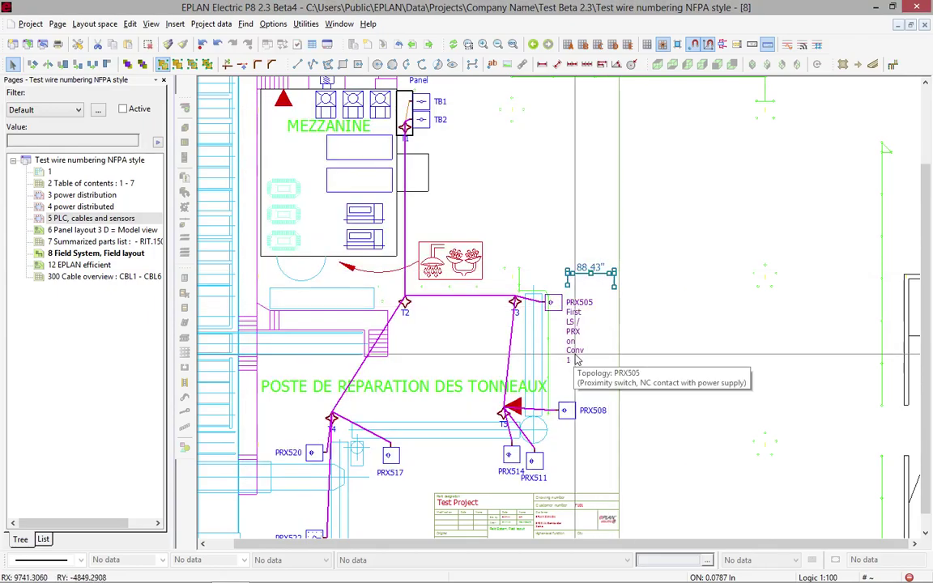
- Set PRX505's label box width to 88 In
double_click(580, 359)
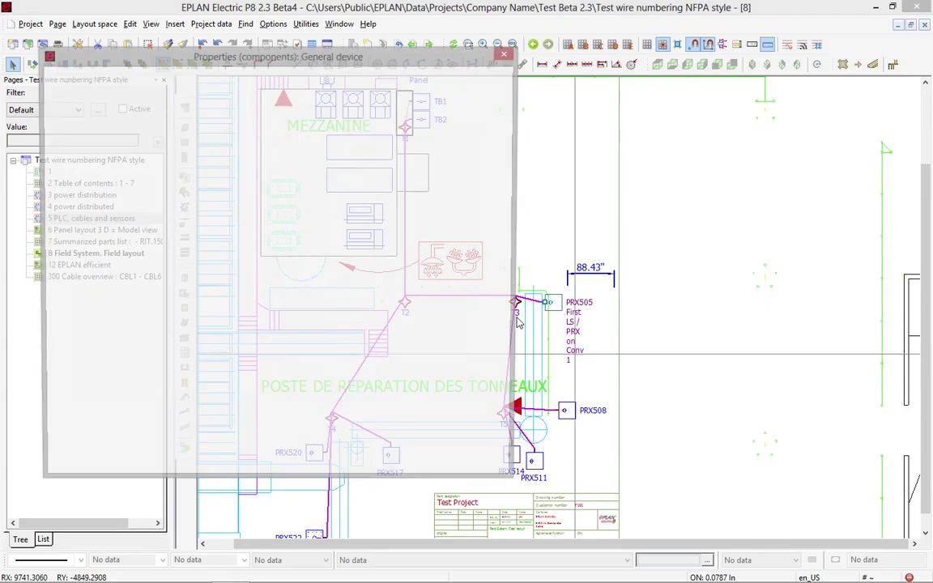
click(441, 364)
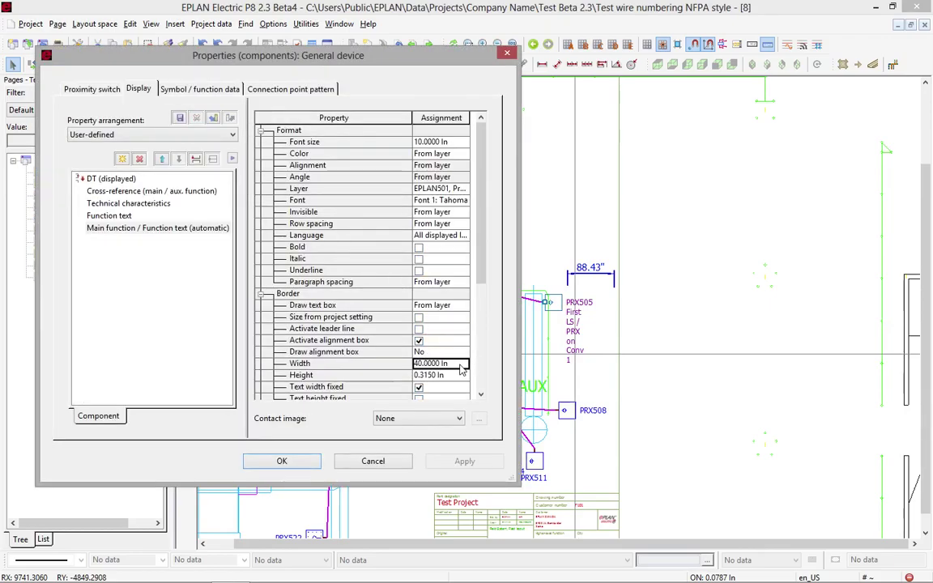
drag(458, 364, 330, 362)
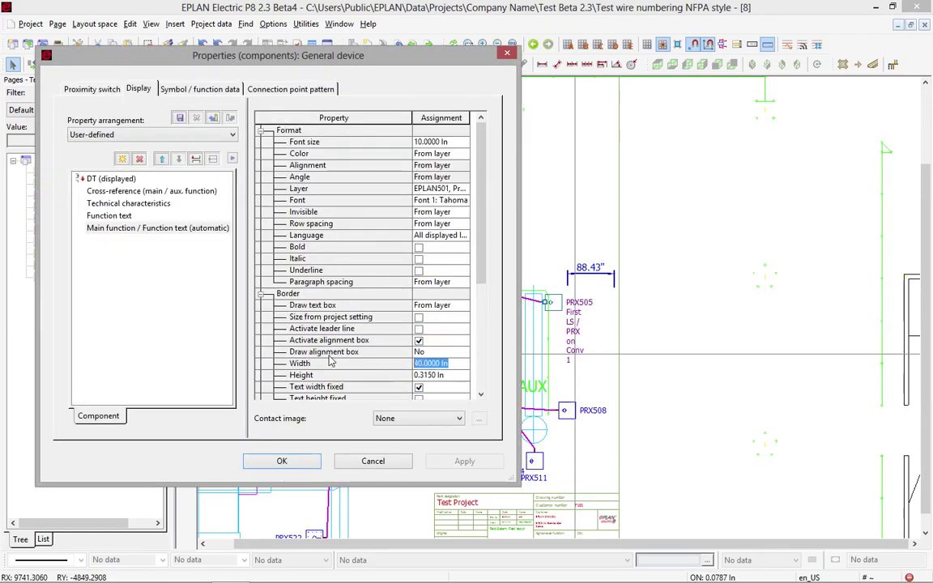
text(88)
key(Return)
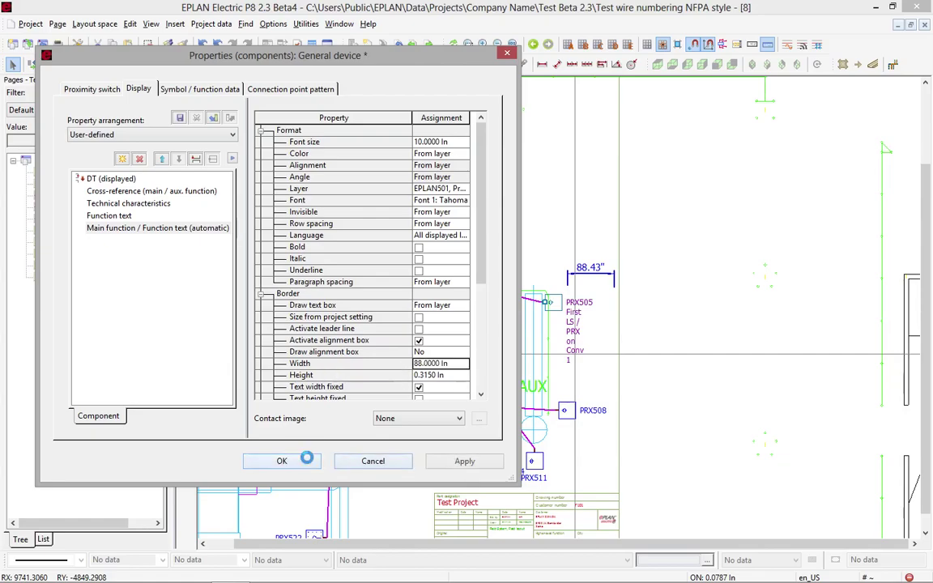
click(306, 459)
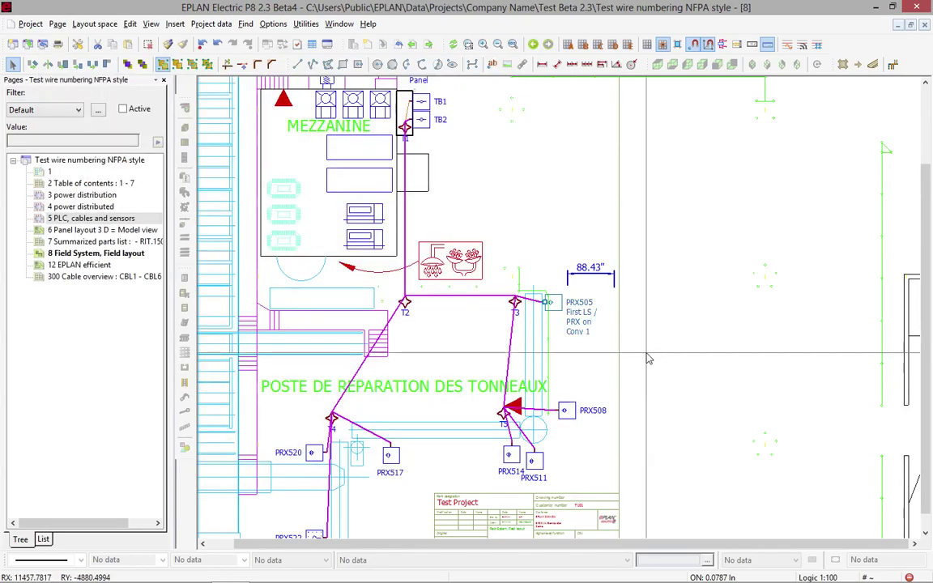
- Save PRX505's display settings as a property arrangement named 'topo'
click(576, 333)
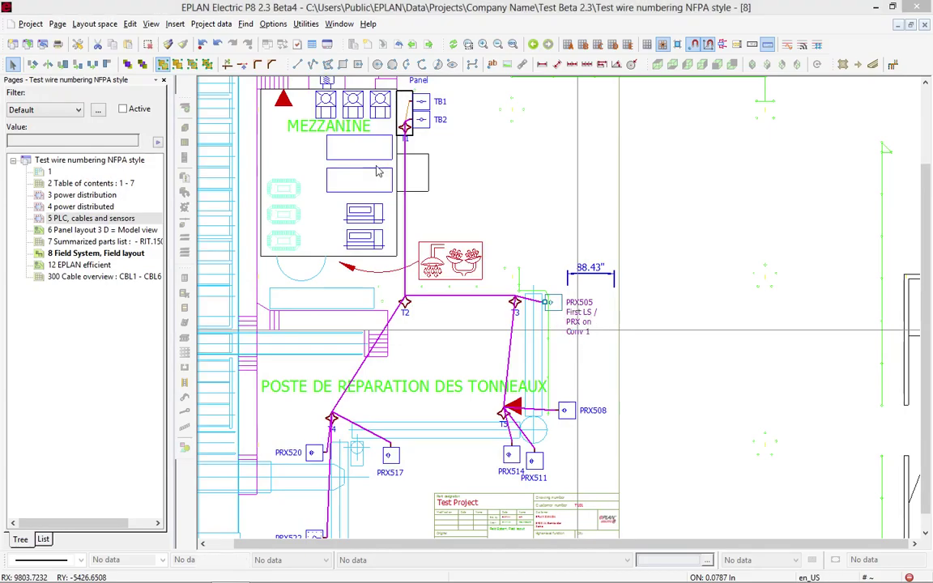
key(ctrl+d)
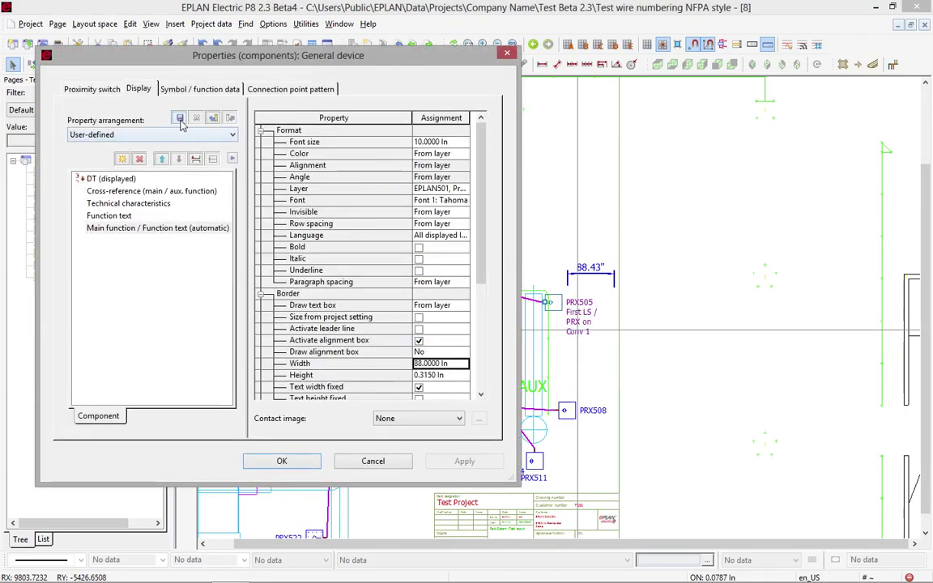
click(180, 118)
text(topo)
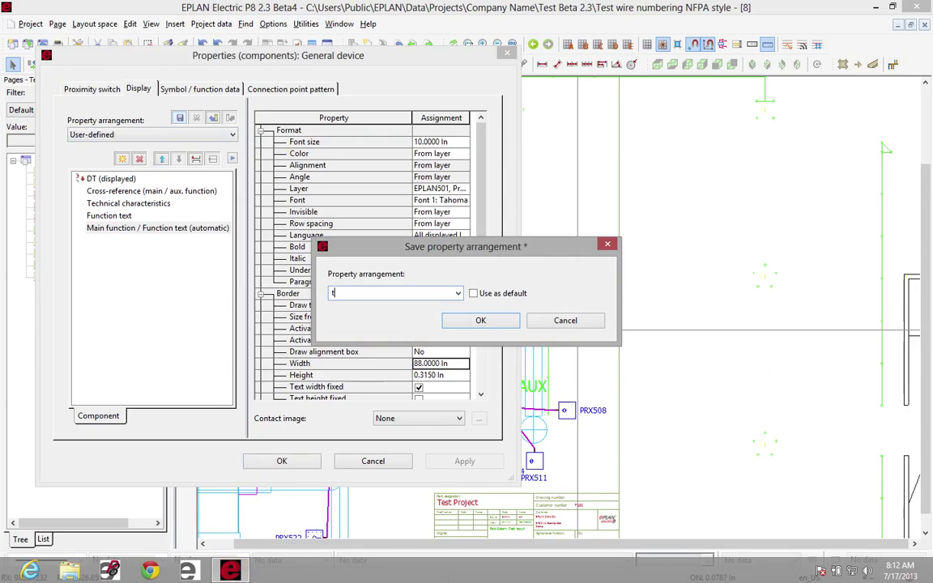
click(466, 324)
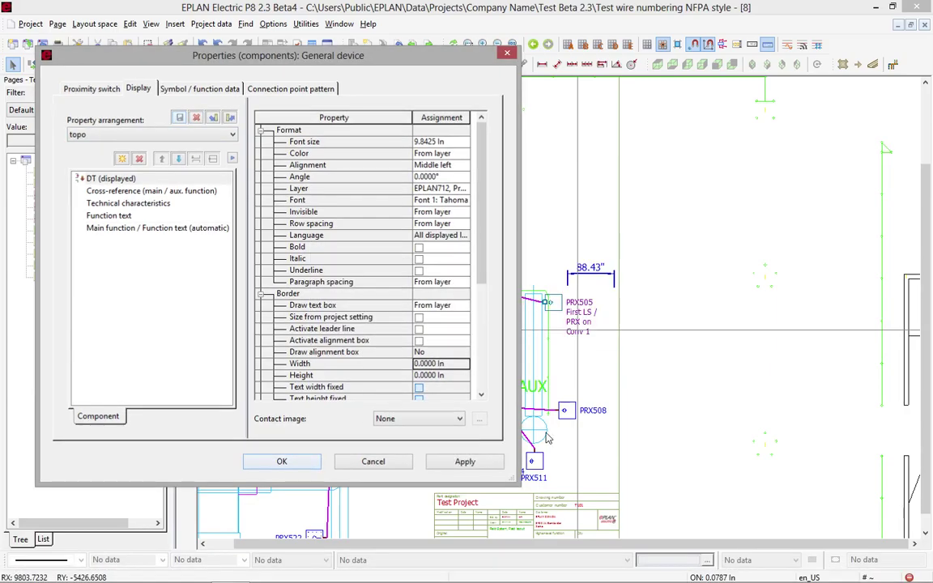
key(Return)
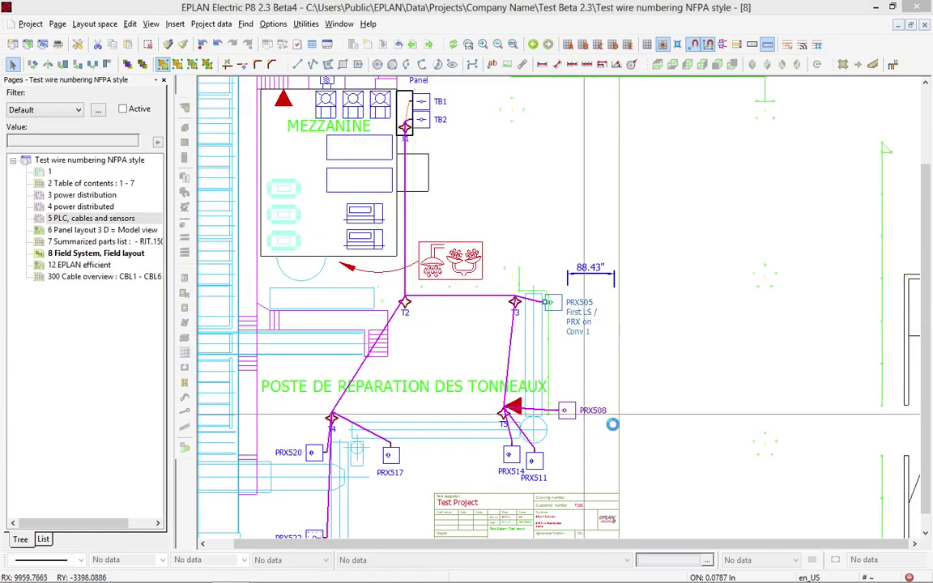
- Apply the 'topo' property arrangement to PRX508
double_click(488, 267)
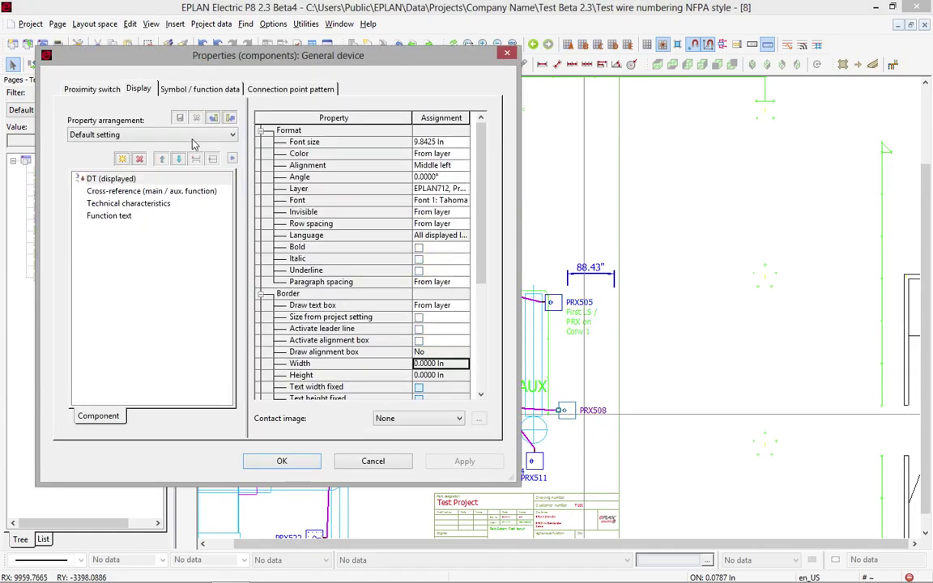
click(226, 136)
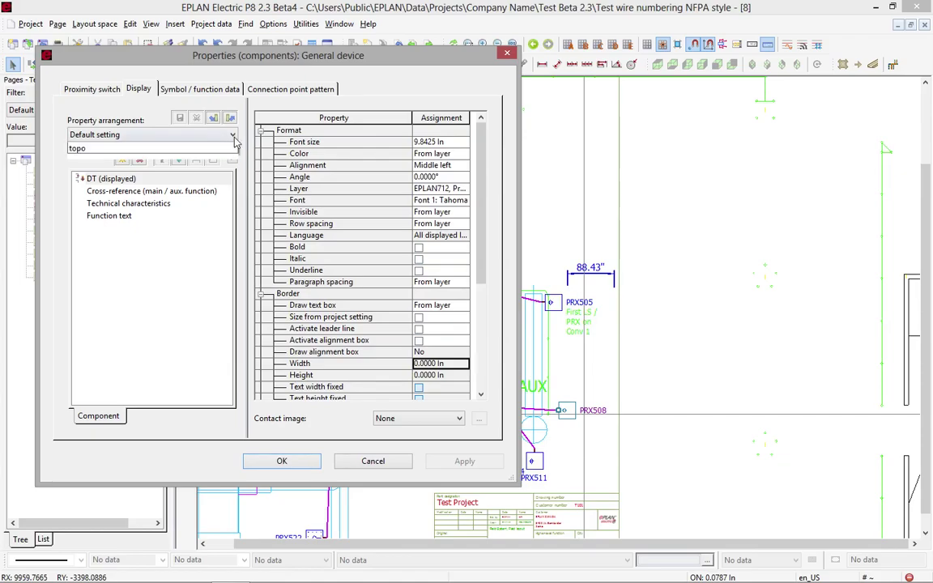
click(124, 168)
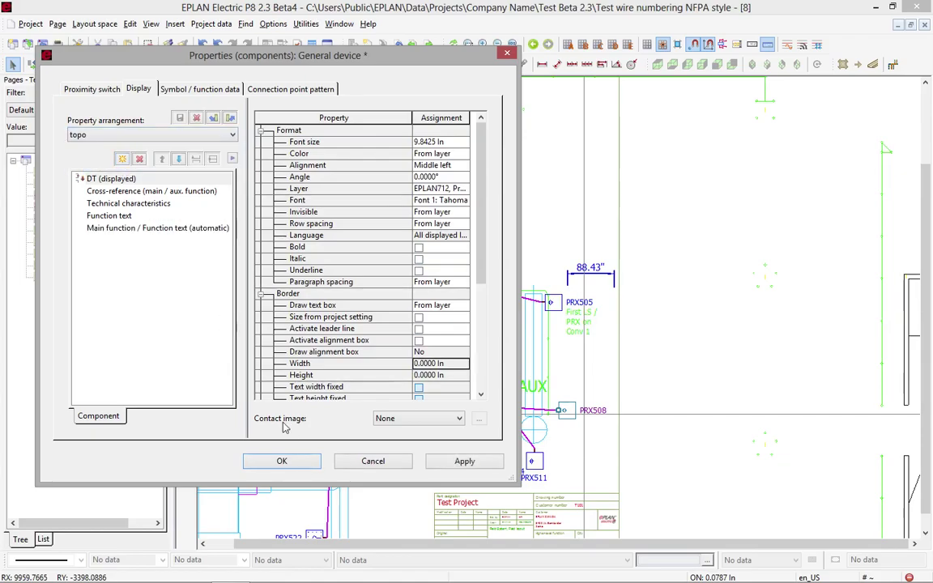
click(282, 461)
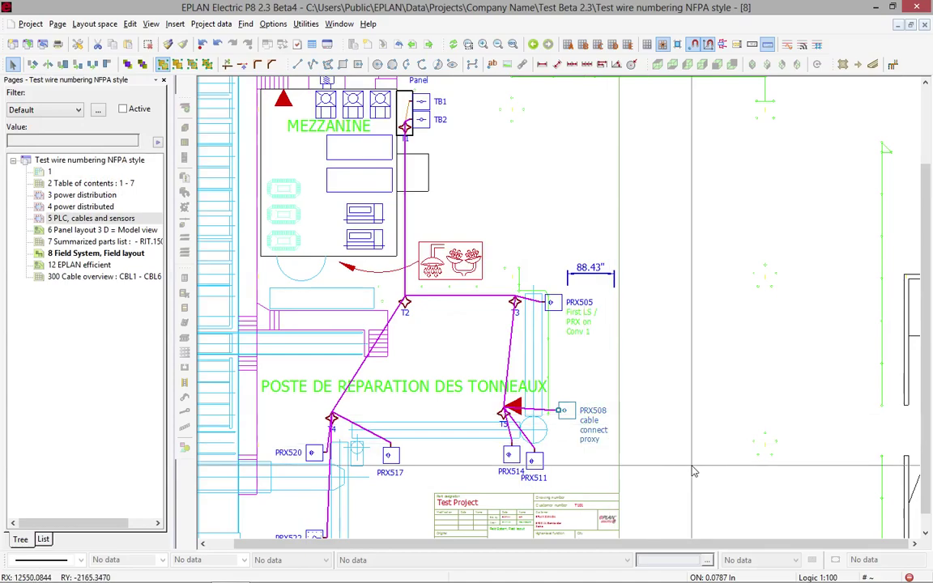
- Zoom to the T2, T3 and PRX505 area and set a routing point's symbol to Variant D
click(469, 44)
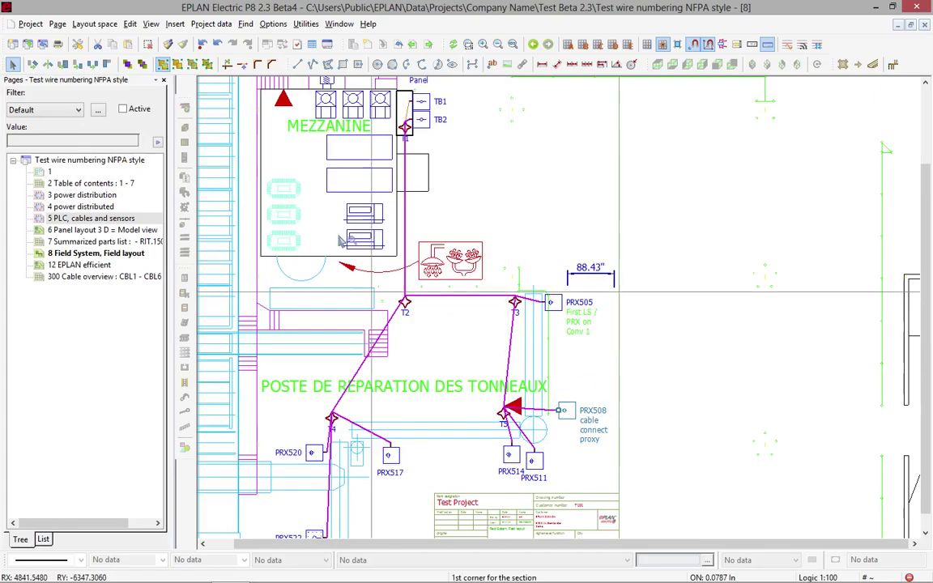
click(323, 203)
click(729, 453)
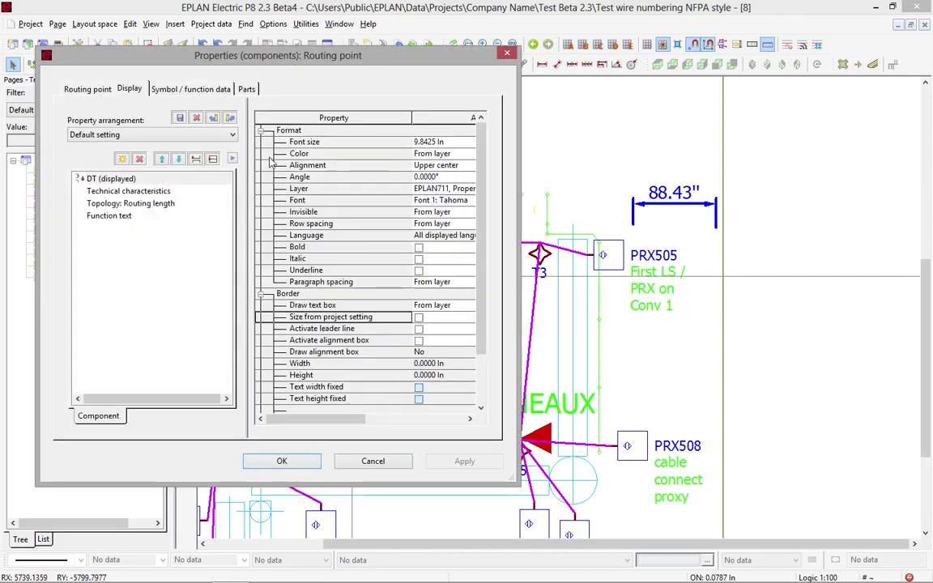
click(181, 86)
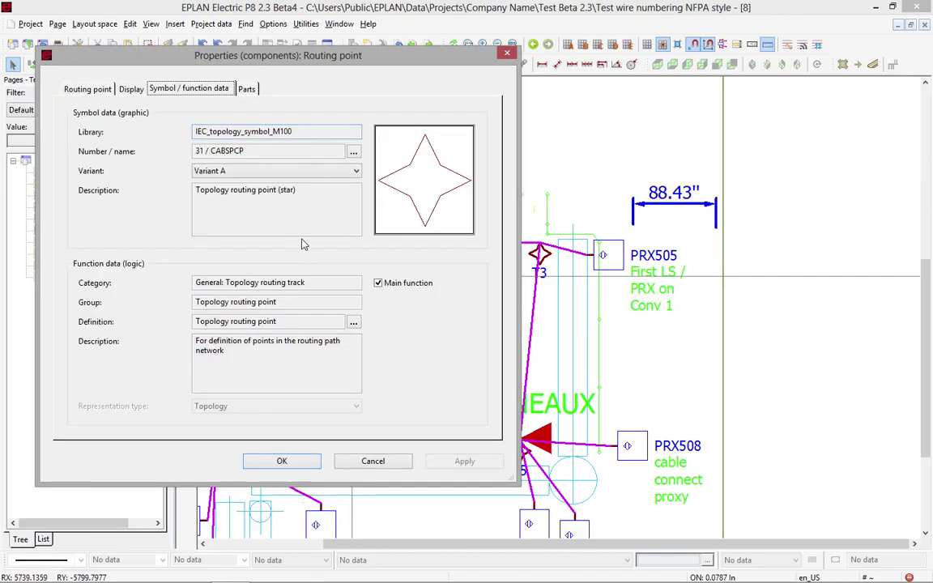
click(356, 173)
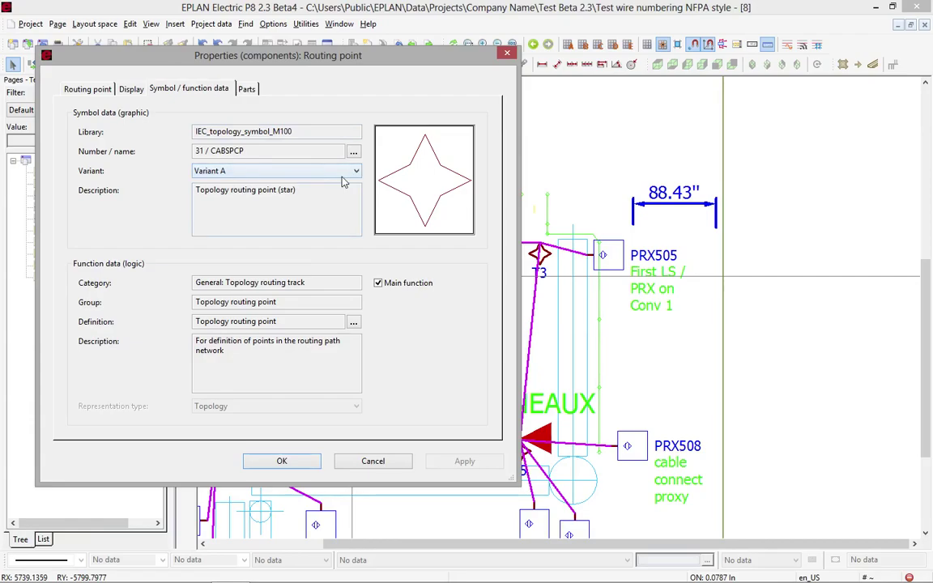
click(356, 171)
click(313, 207)
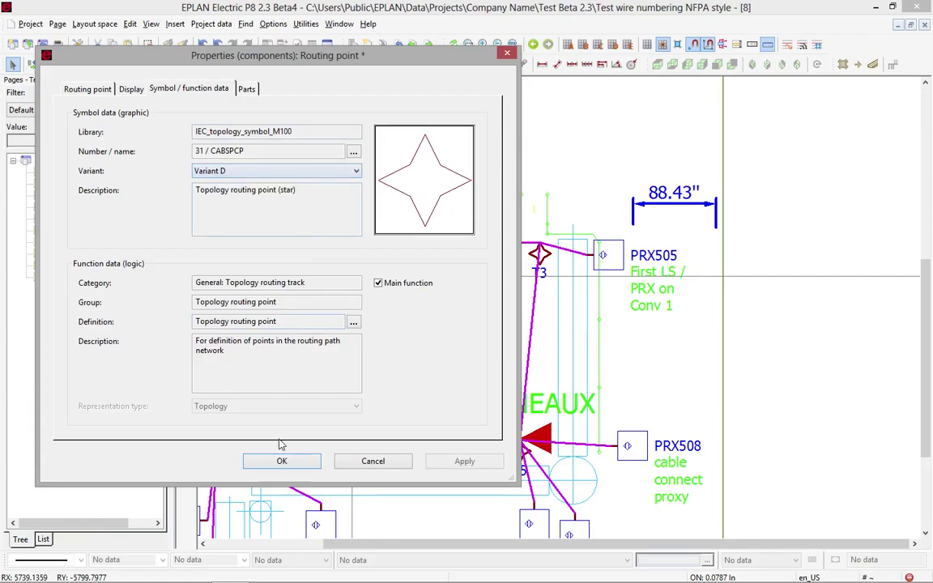
click(283, 461)
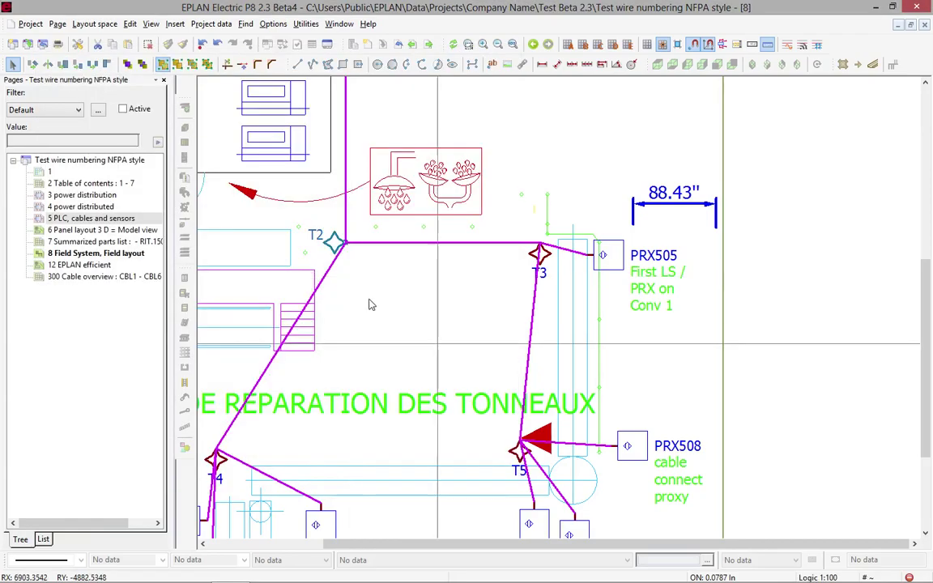
- Set routing point T3's symbol variant to C, after briefly trying Variant B
click(544, 272)
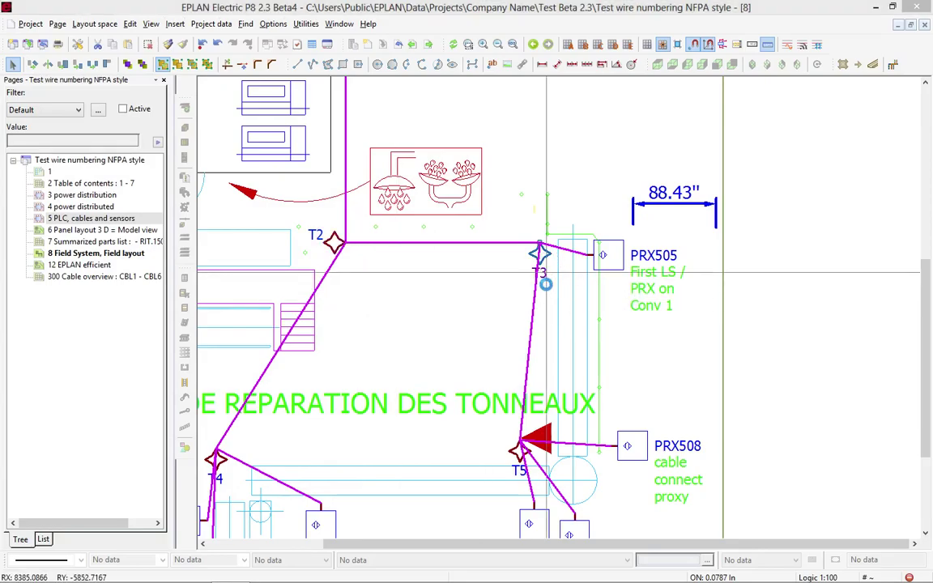
key(ctrl+d)
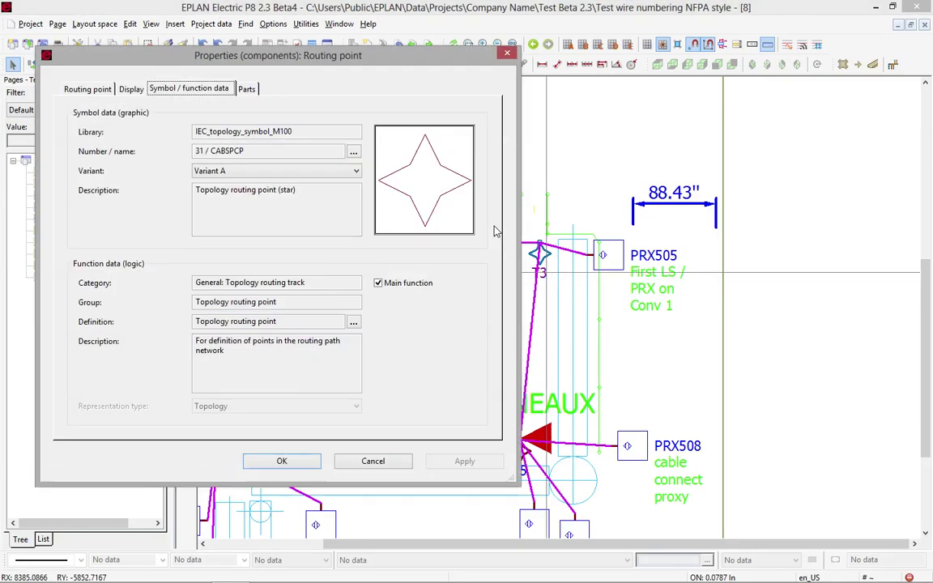
click(357, 171)
click(308, 191)
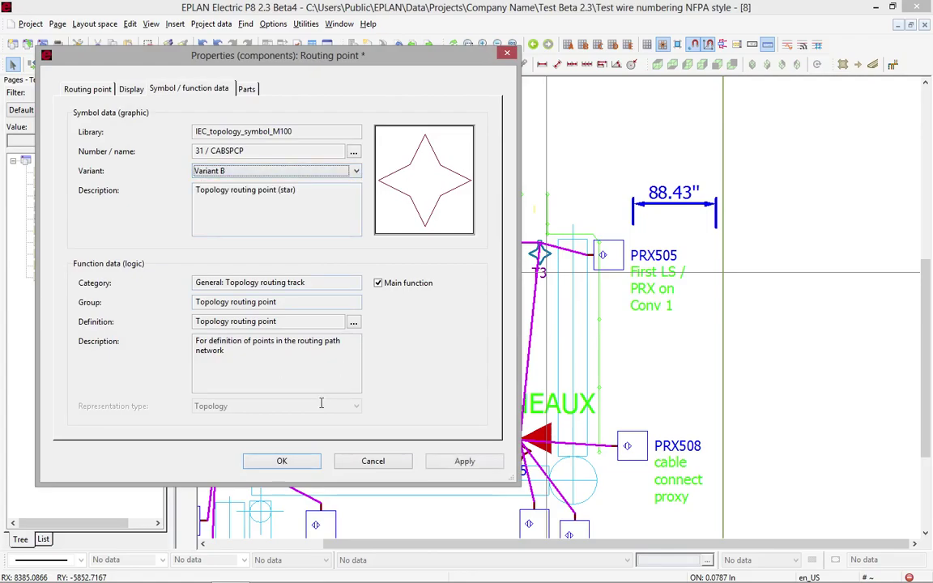
click(302, 459)
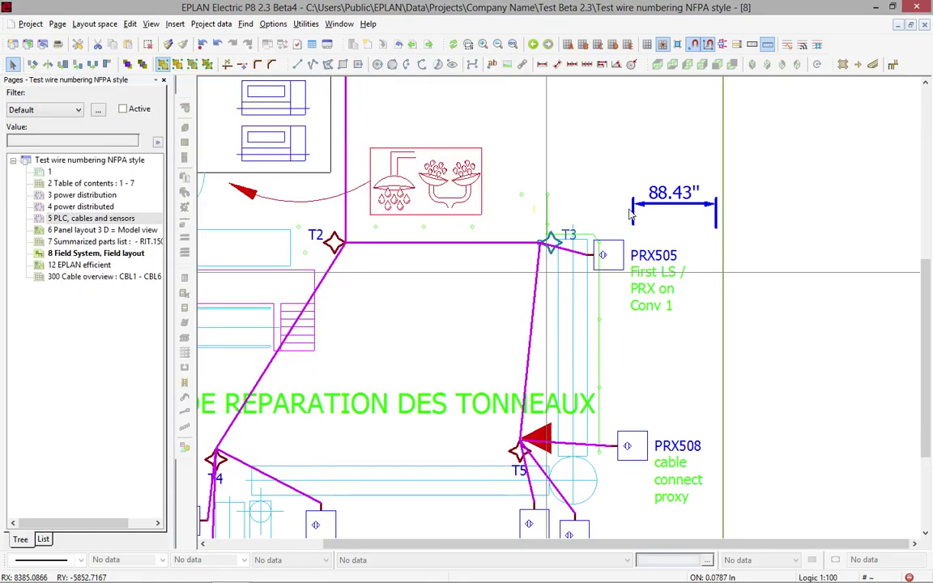
click(566, 234)
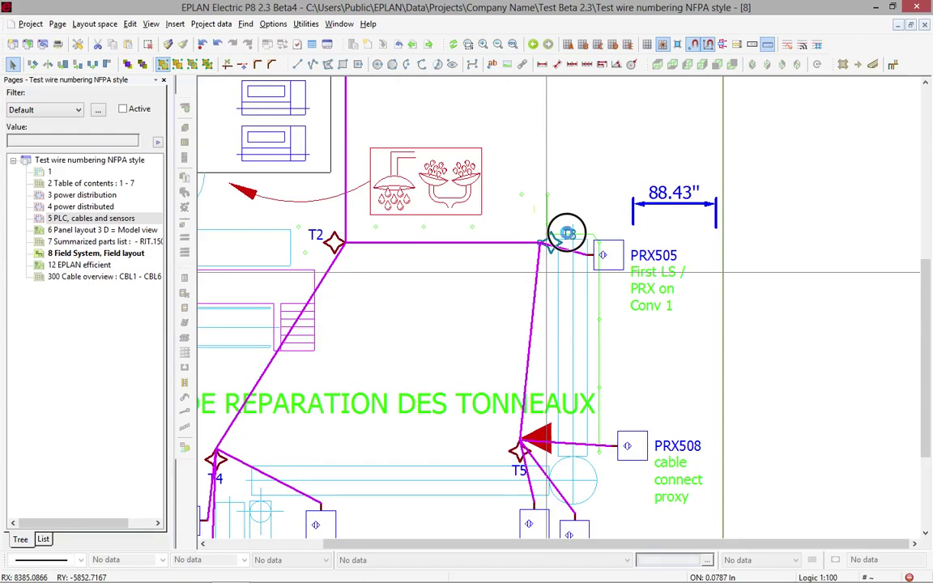
double_click(566, 234)
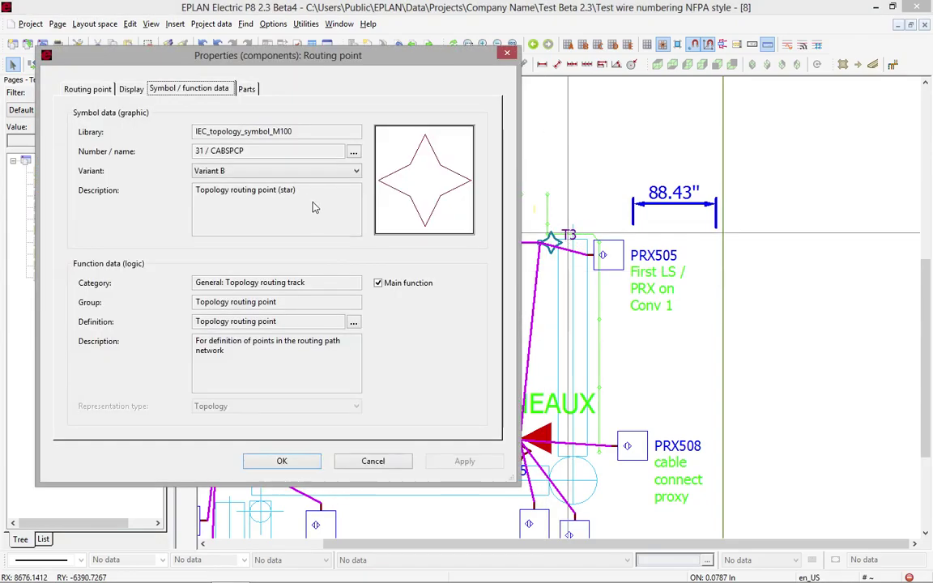
click(284, 171)
click(308, 203)
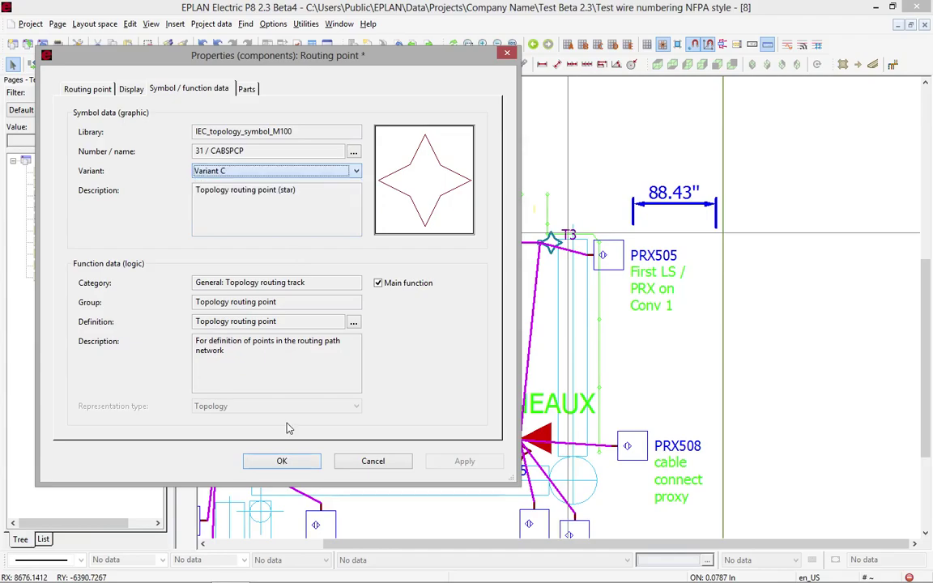
key(Return)
click(413, 333)
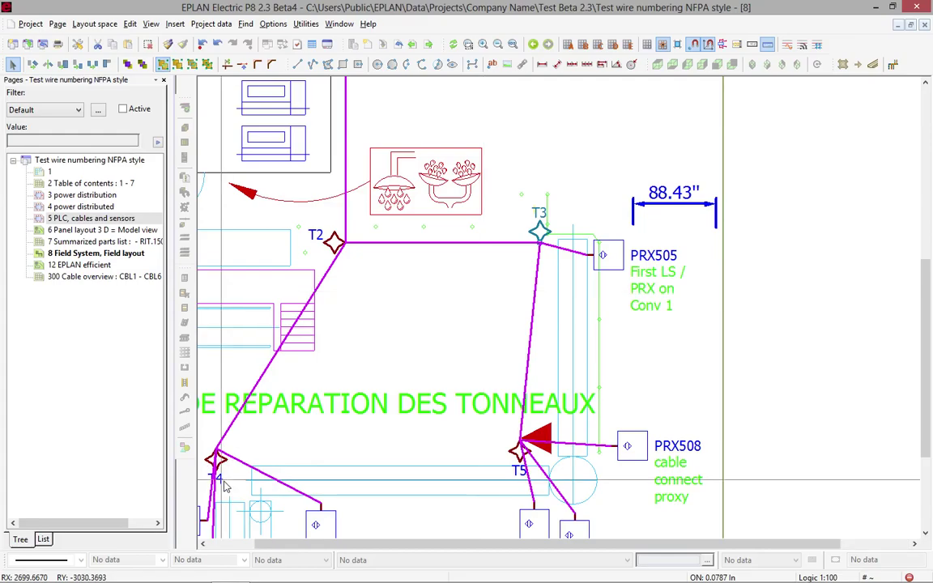
- Set routing point T4's symbol to Variant D
middle_drag(226, 485, 318, 486)
double_click(326, 492)
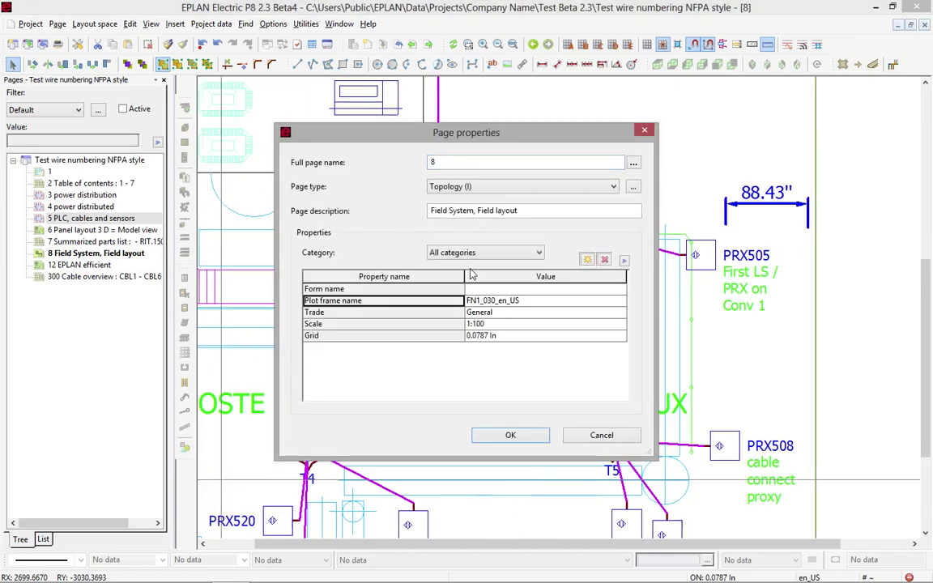
key(Escape)
click(296, 462)
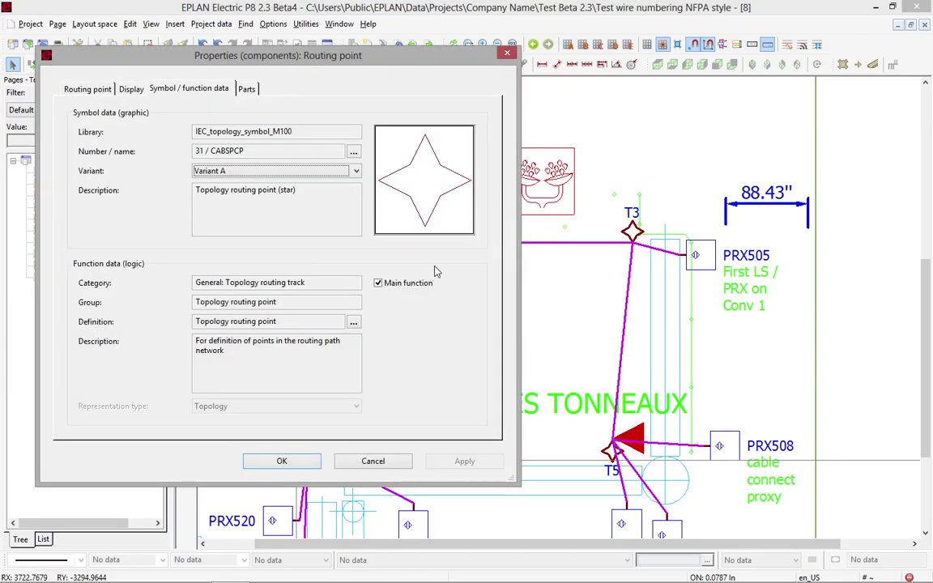
click(320, 170)
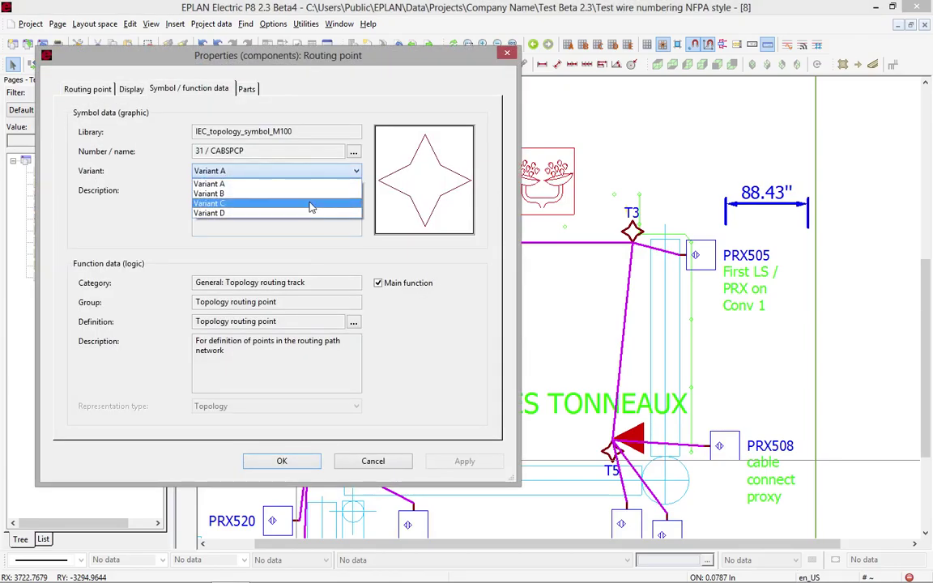
click(308, 214)
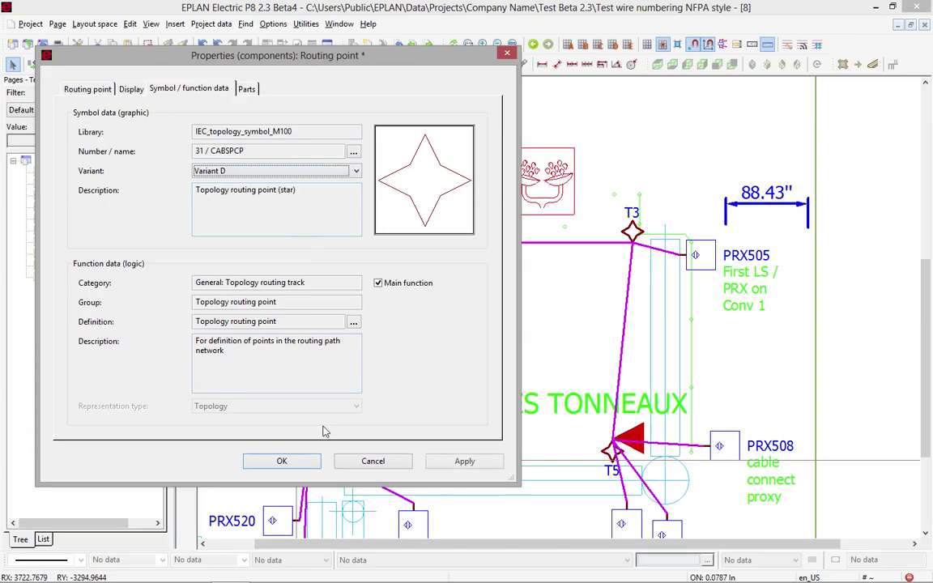
click(305, 464)
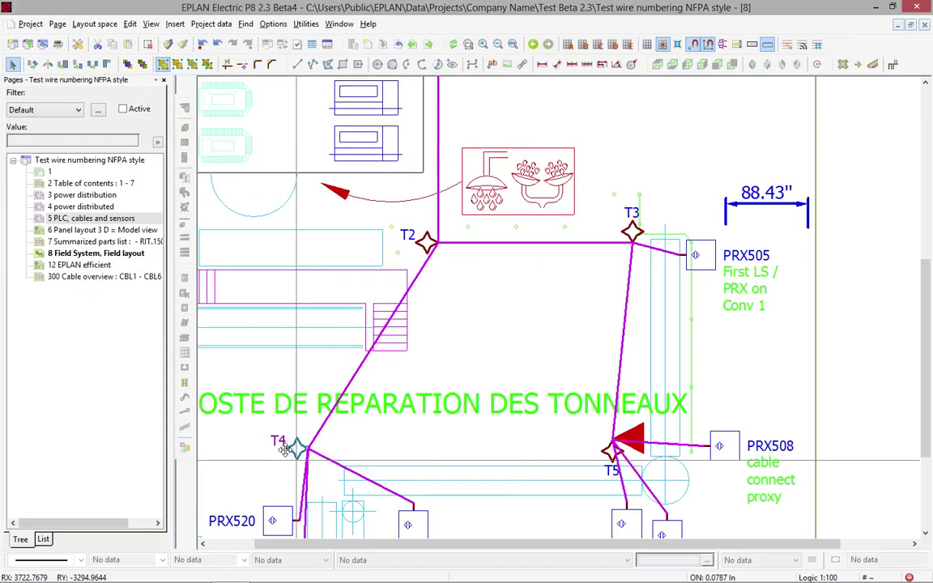
- Move T4 slightly lower and to the right, and delete the T2–T4 routing path
drag(285, 451, 324, 462)
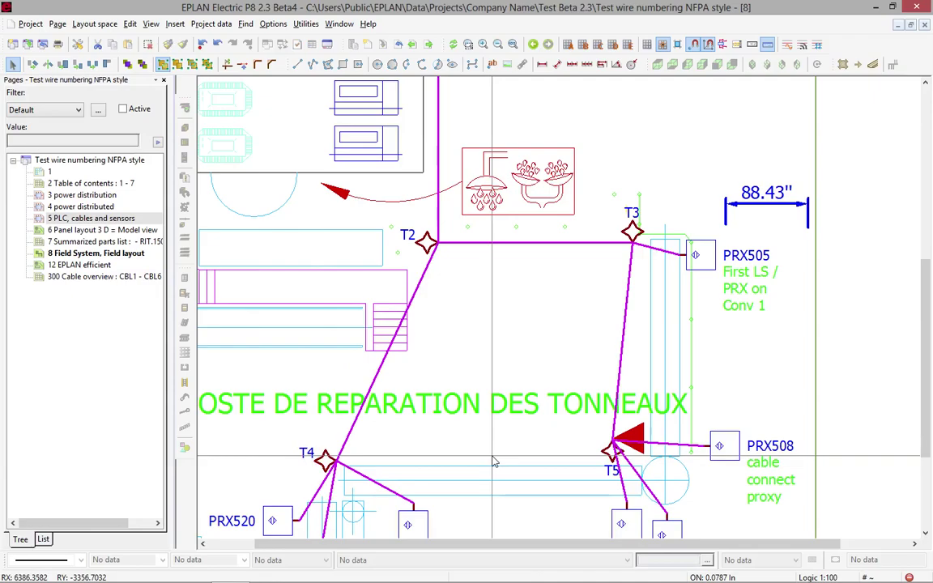
click(384, 369)
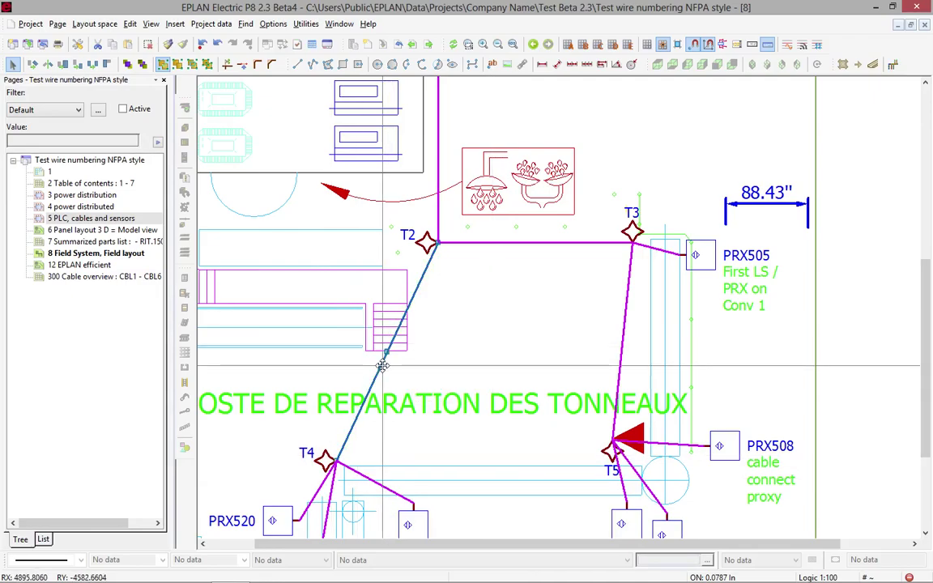
right_click(383, 367)
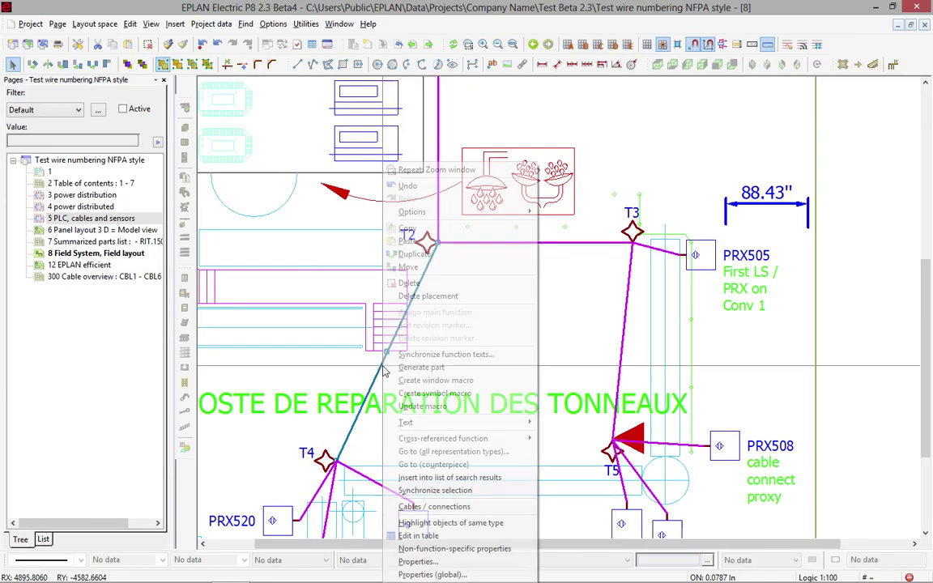
click(411, 282)
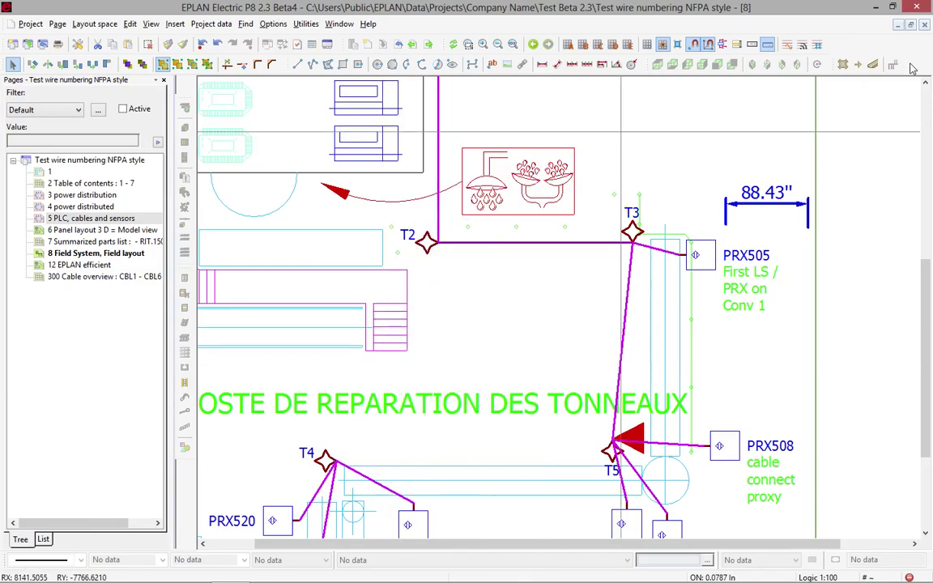
- Draw a routing path from T5 to T4, accepting its 7.53 m automatic length
click(873, 65)
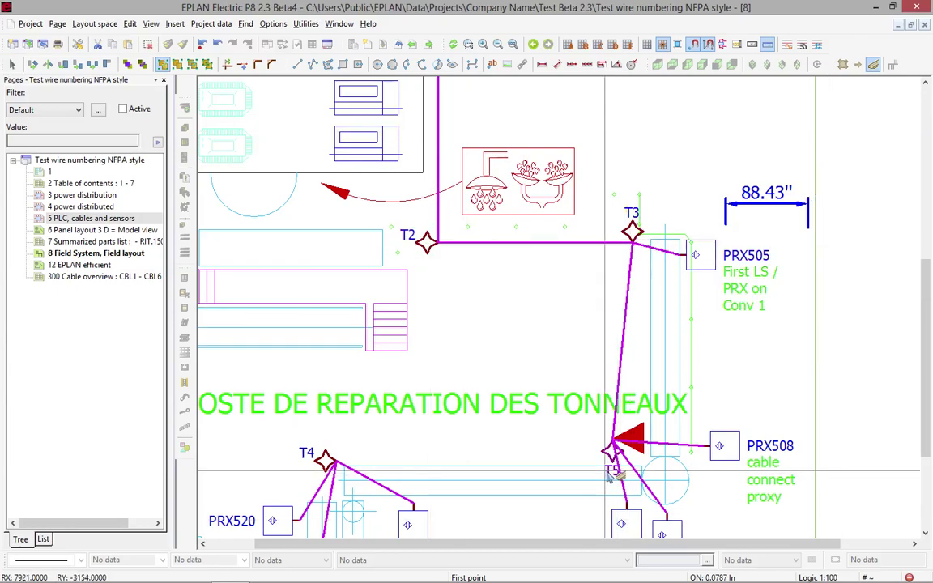
click(611, 450)
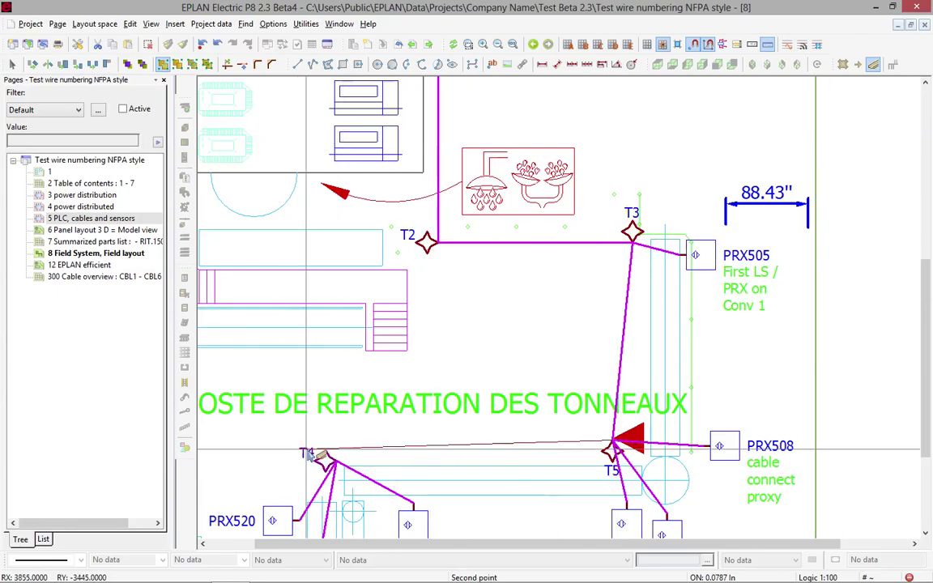
click(307, 448)
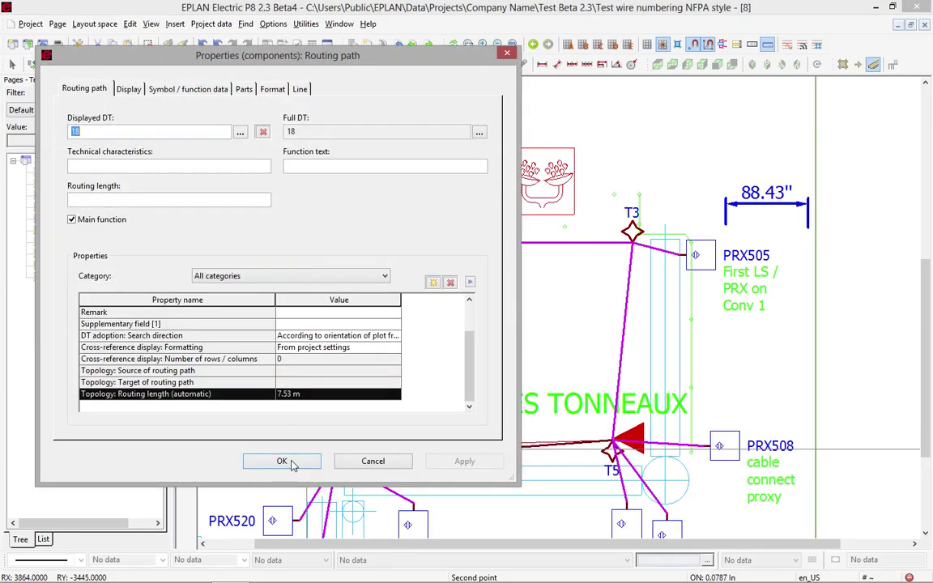
click(282, 461)
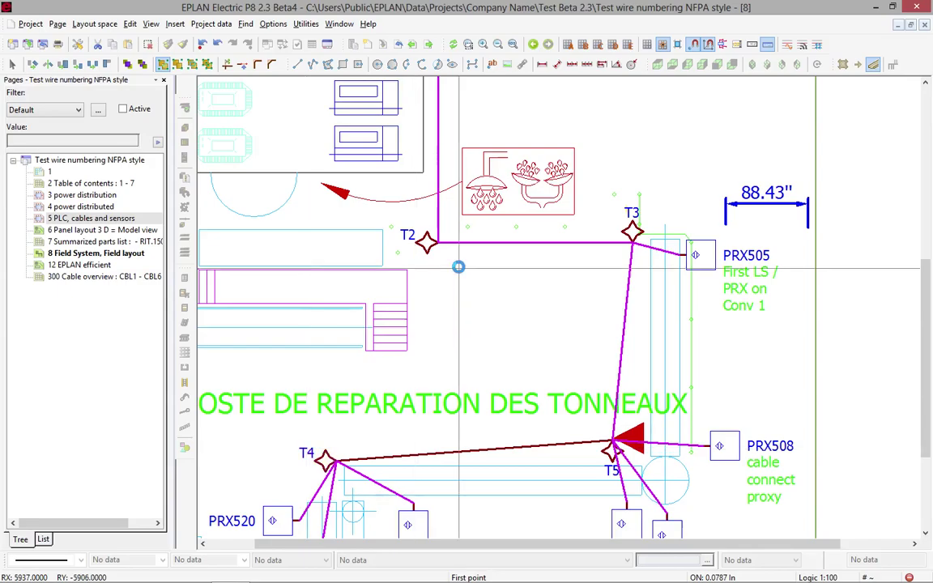
scroll(458, 243, down, 1)
key(Escape)
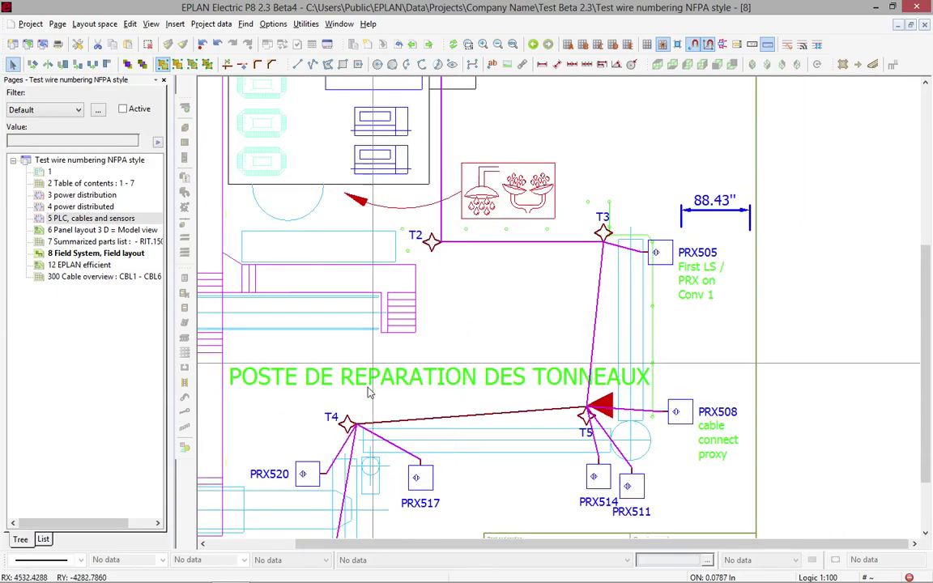
- Change the T5–T4 routing path's device tag to TR6, the next free tag after TR5
double_click(487, 418)
click(85, 89)
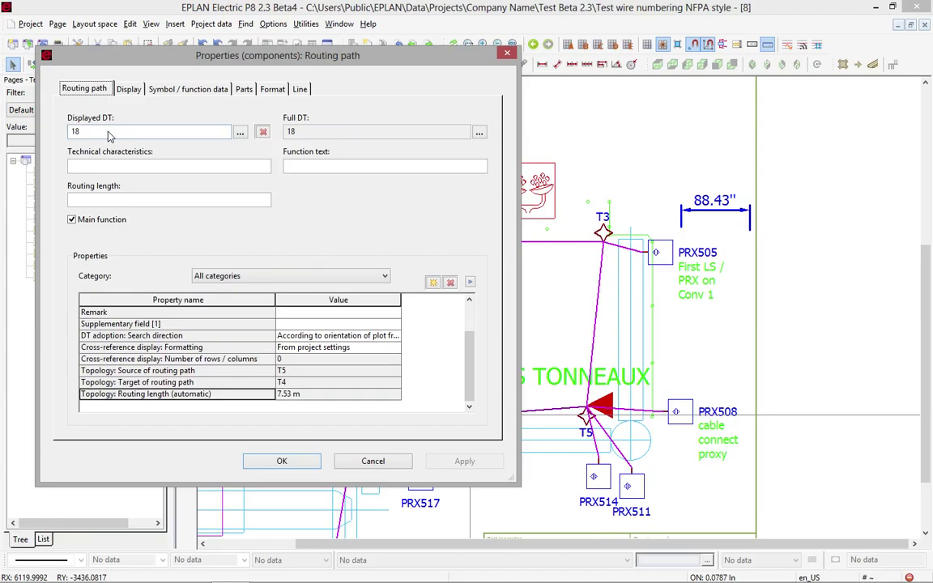
text(TR)
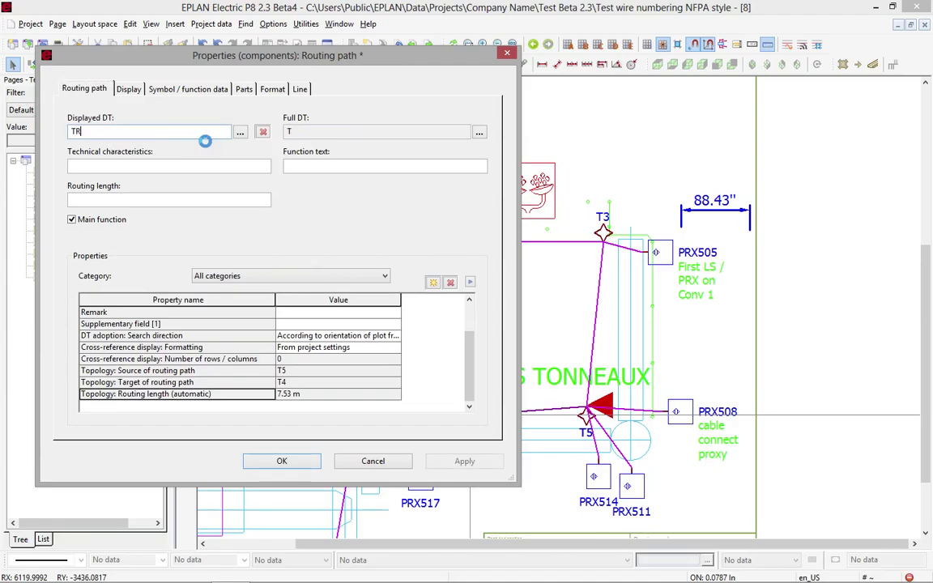
click(244, 137)
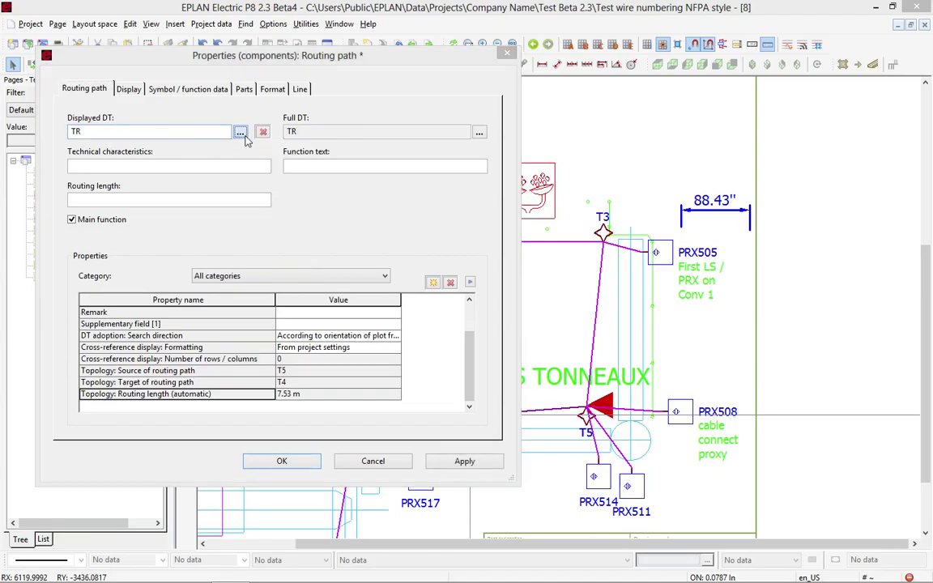
drag(574, 300, 576, 376)
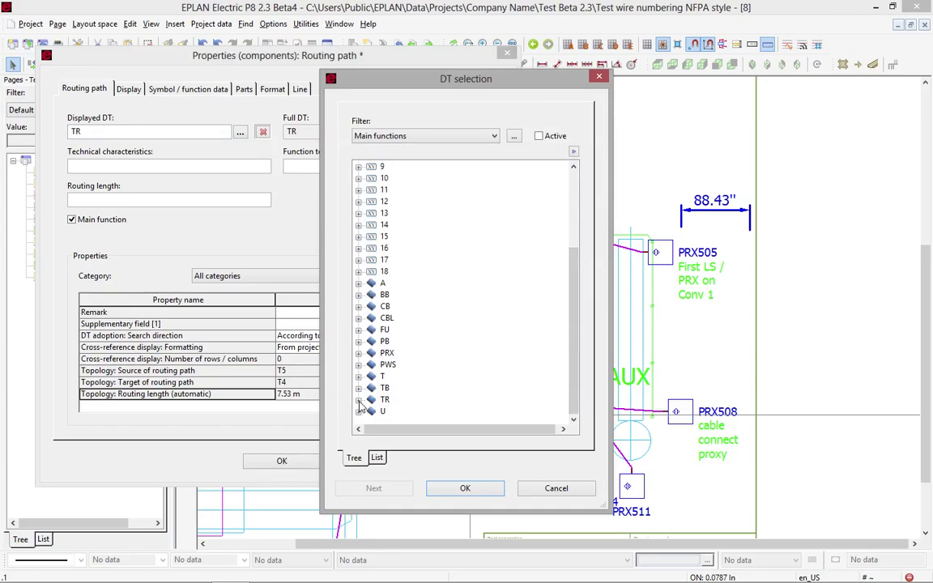
click(359, 399)
click(399, 412)
click(380, 488)
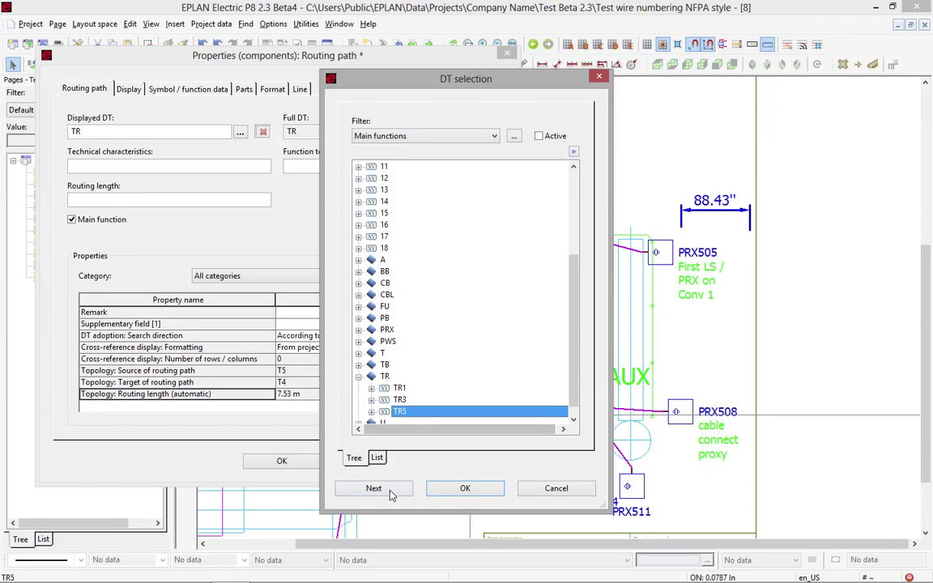
click(464, 489)
click(310, 461)
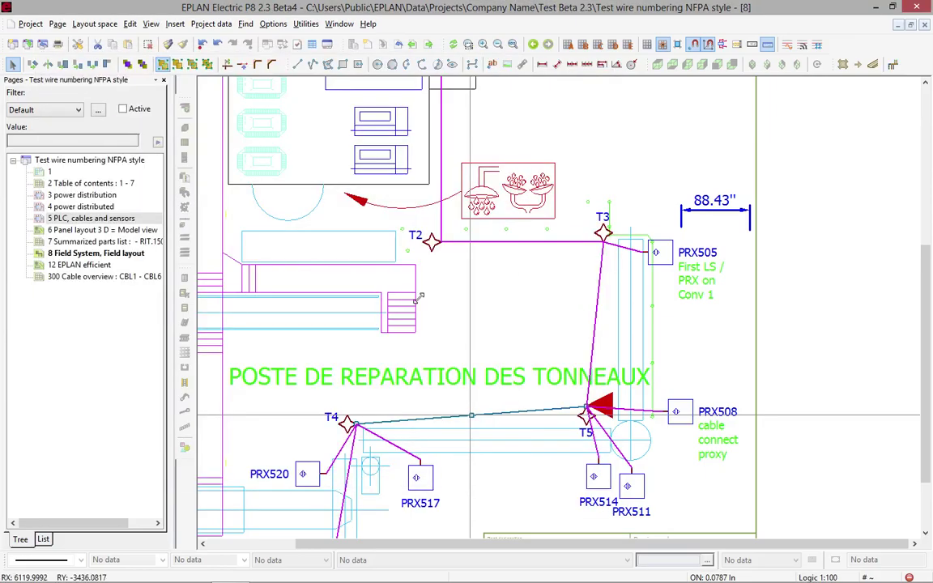
scroll(419, 299, down, 1)
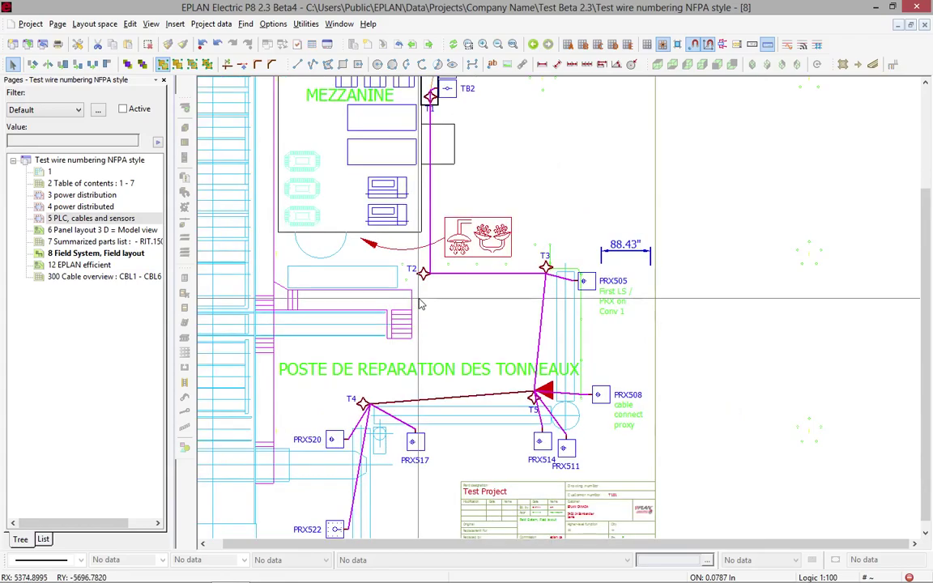
- Route the project's connections through the topology network, including the new TR6 path
click(466, 44)
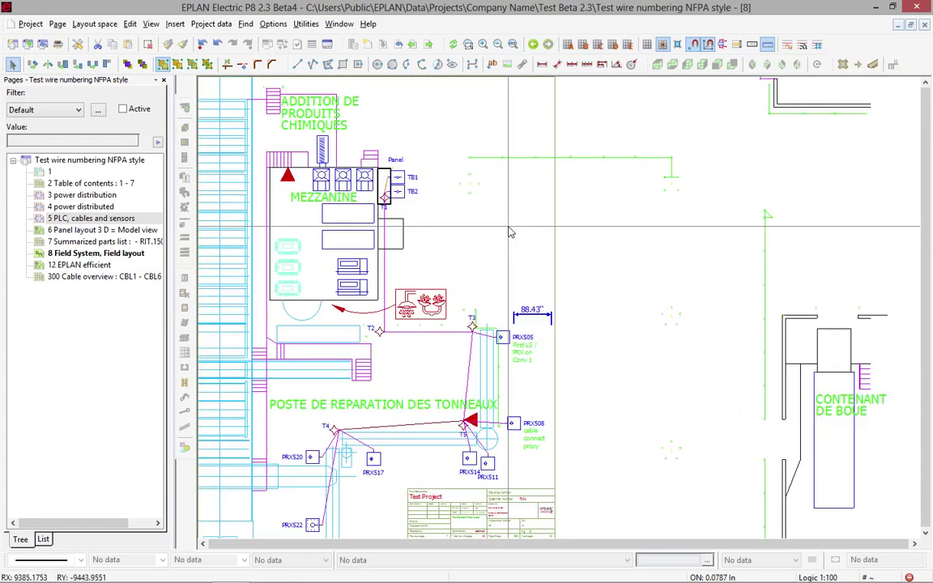
click(478, 233)
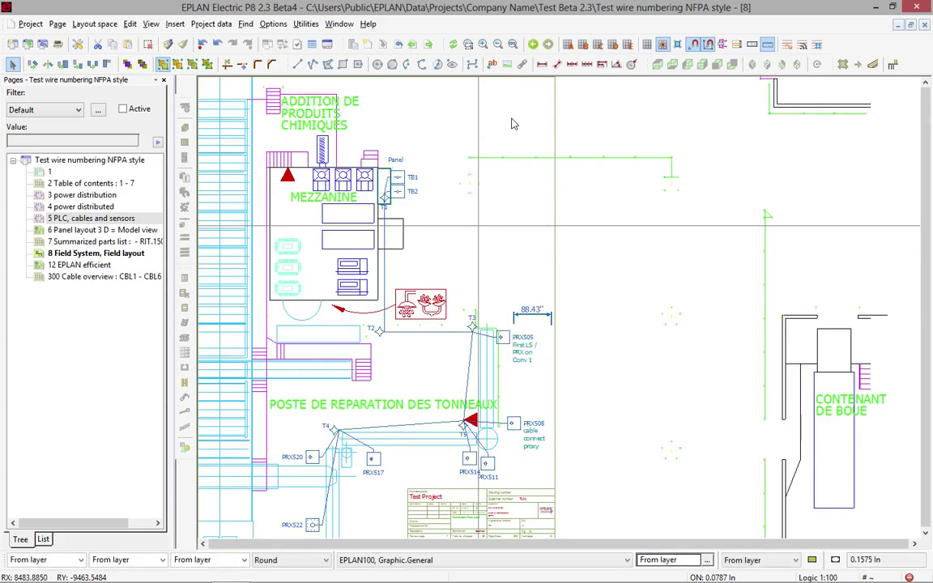
click(892, 64)
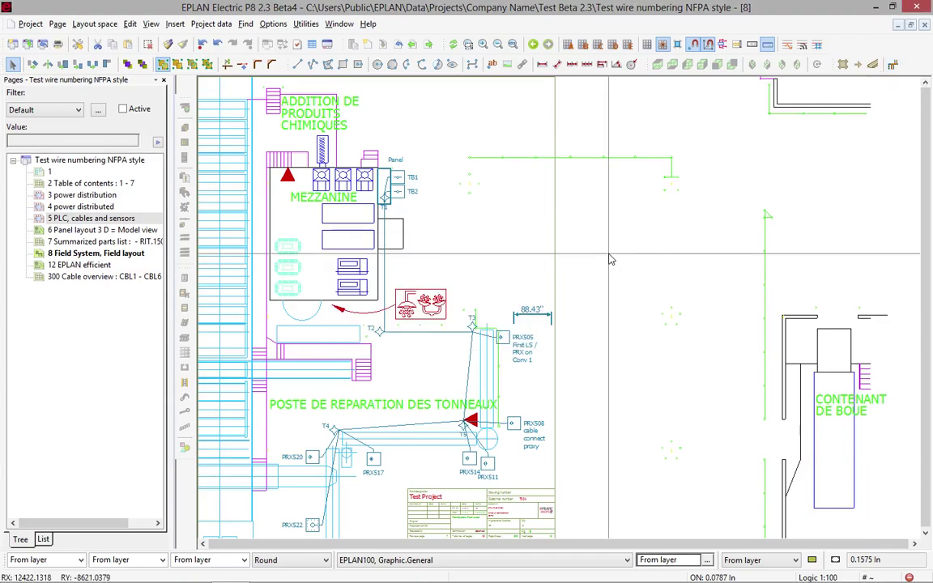
- Open the project's Reports dialog and pick the Topology: Routed cables / connections report type
click(306, 24)
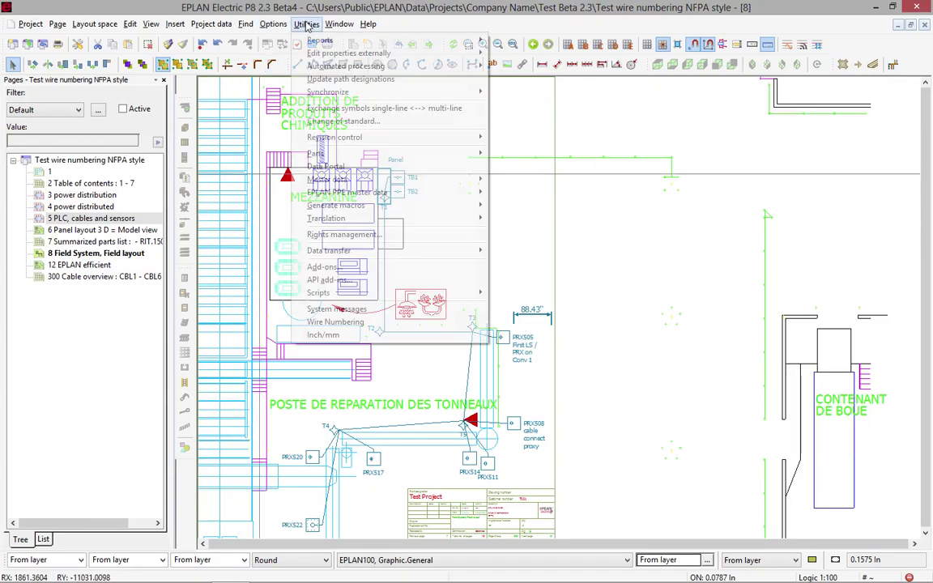
mouse_move(320, 40)
click(539, 40)
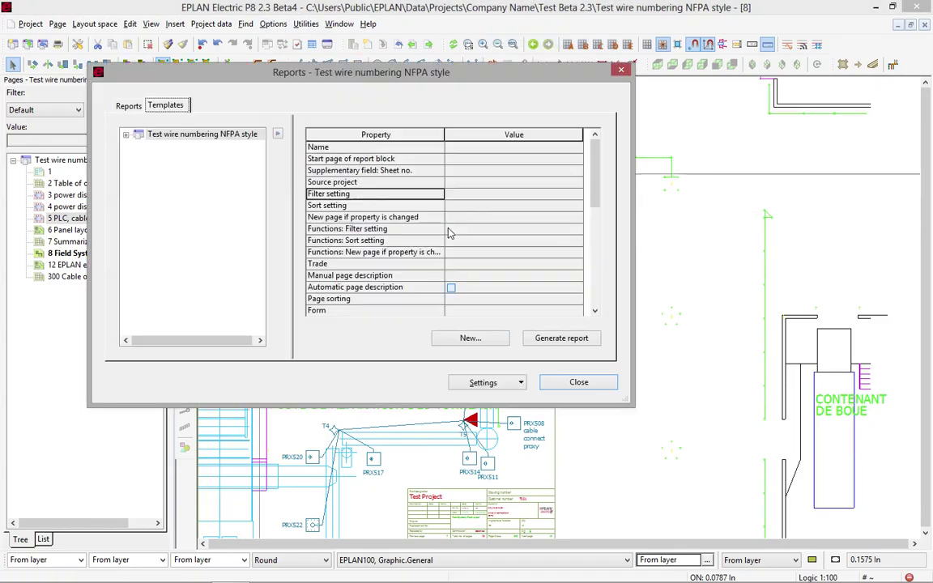
click(126, 135)
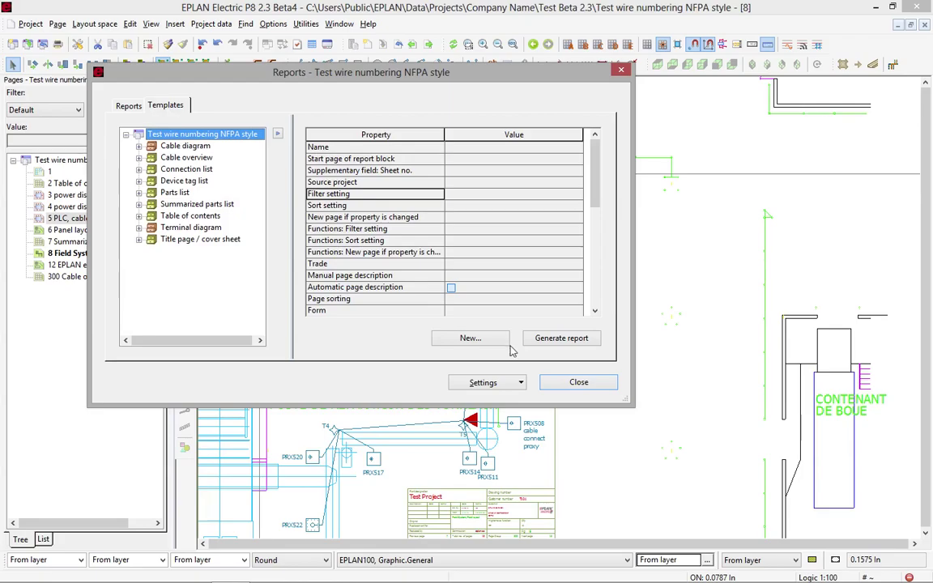
click(468, 339)
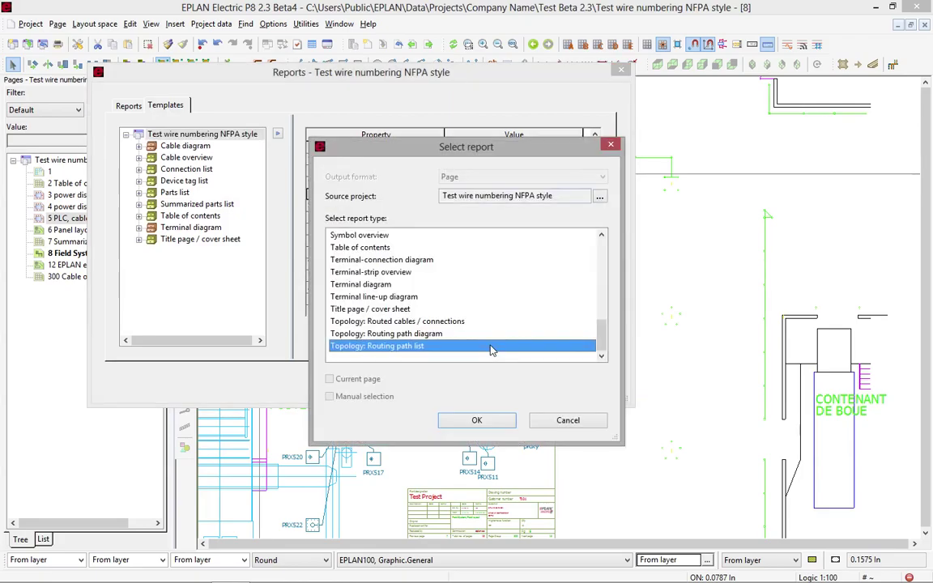
click(389, 321)
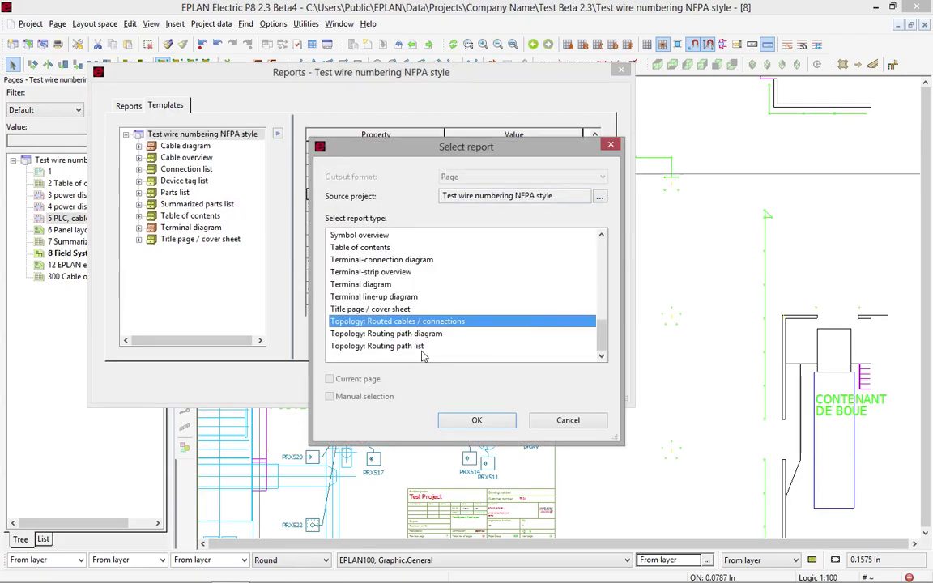
click(476, 419)
- In Output to pages settings, set Topology: Routing path diagram to Combine pages
click(485, 388)
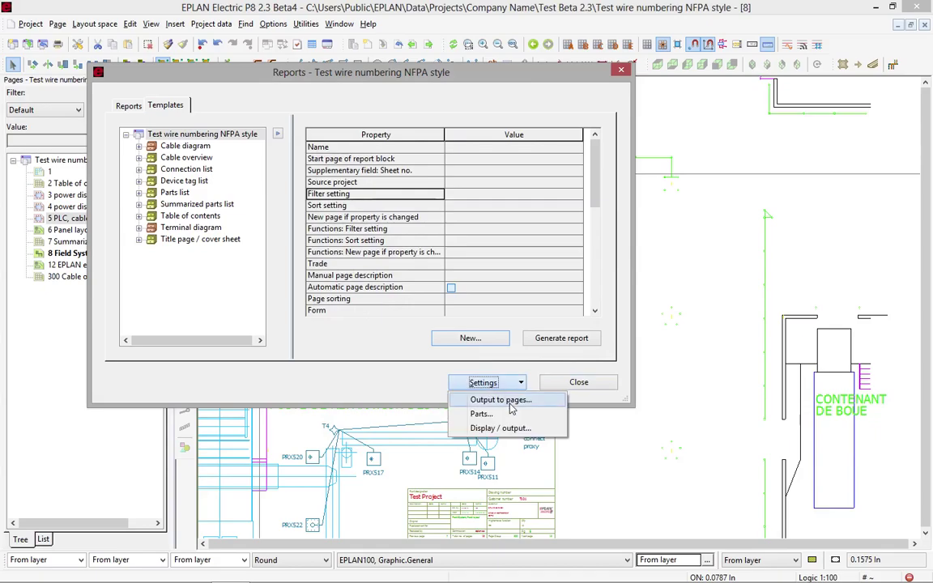
click(488, 399)
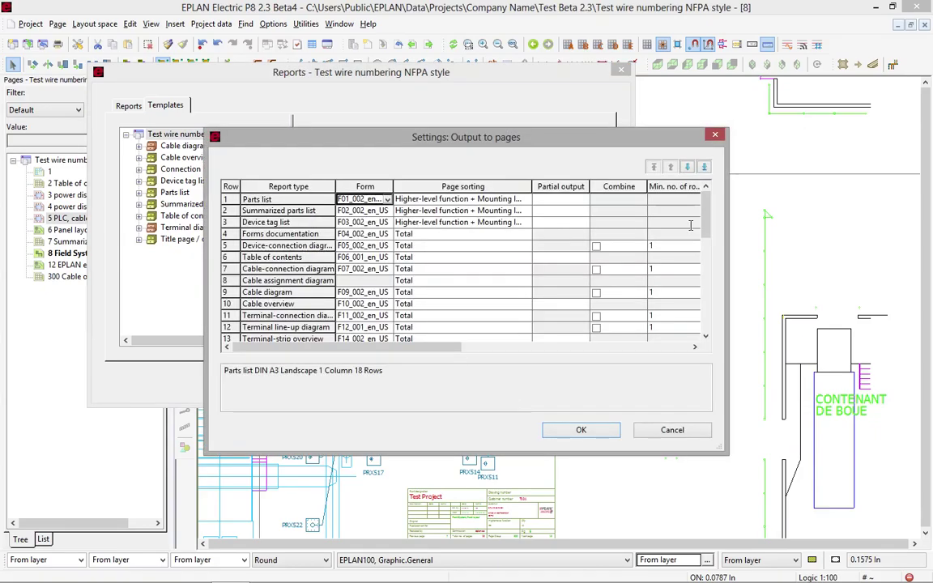
drag(710, 215, 719, 250)
scroll(660, 324, down, 8)
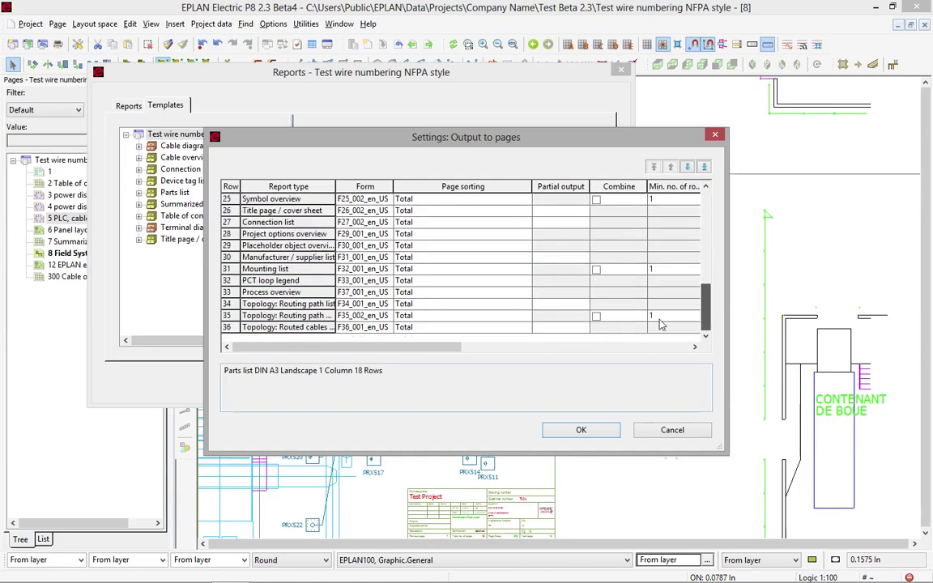
click(357, 304)
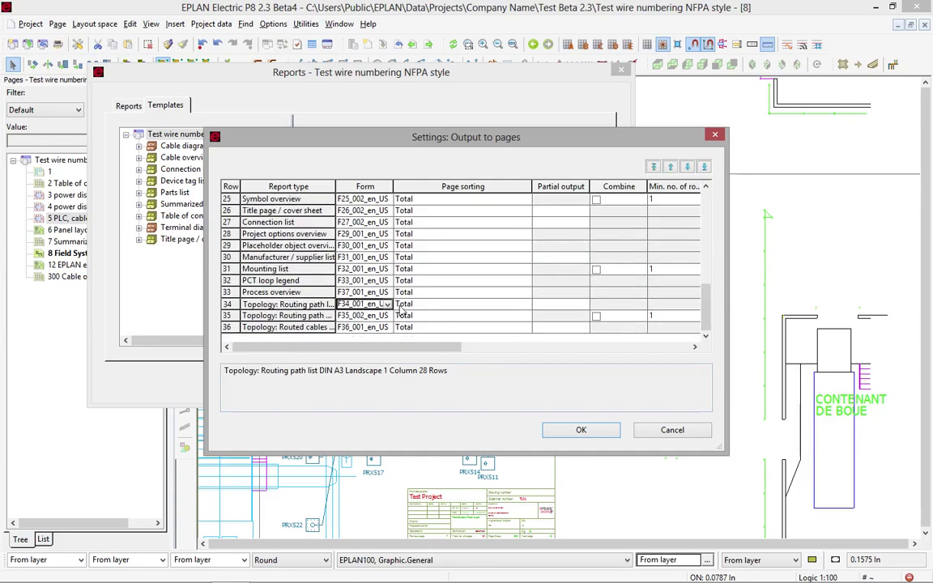
click(600, 316)
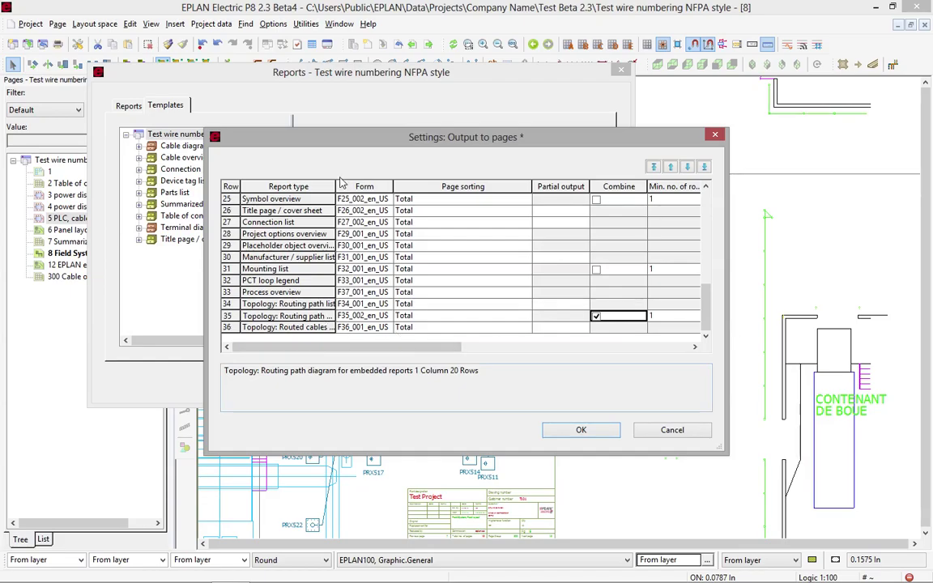
drag(336, 186, 376, 186)
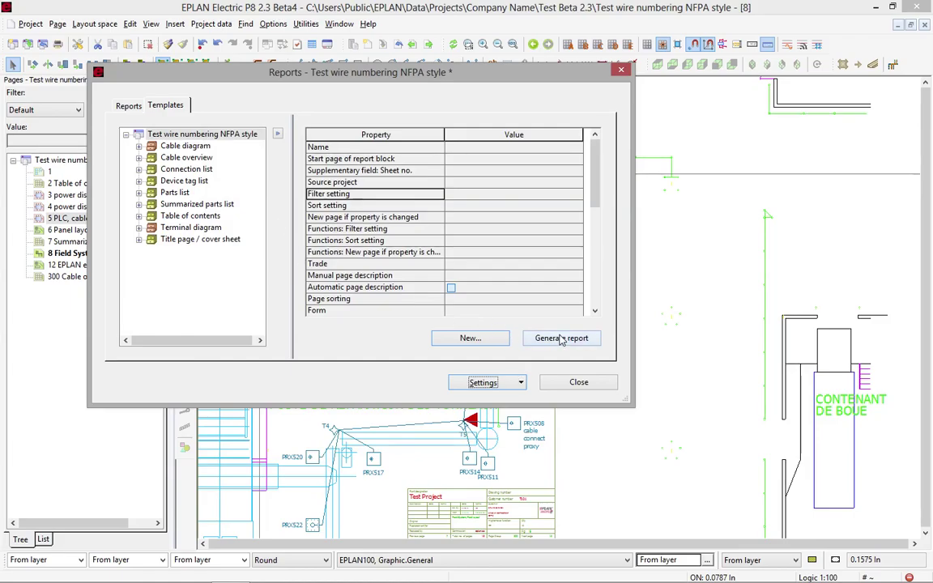
- Add a Topology: Routed cables / connections report template appended to the project end
click(470, 338)
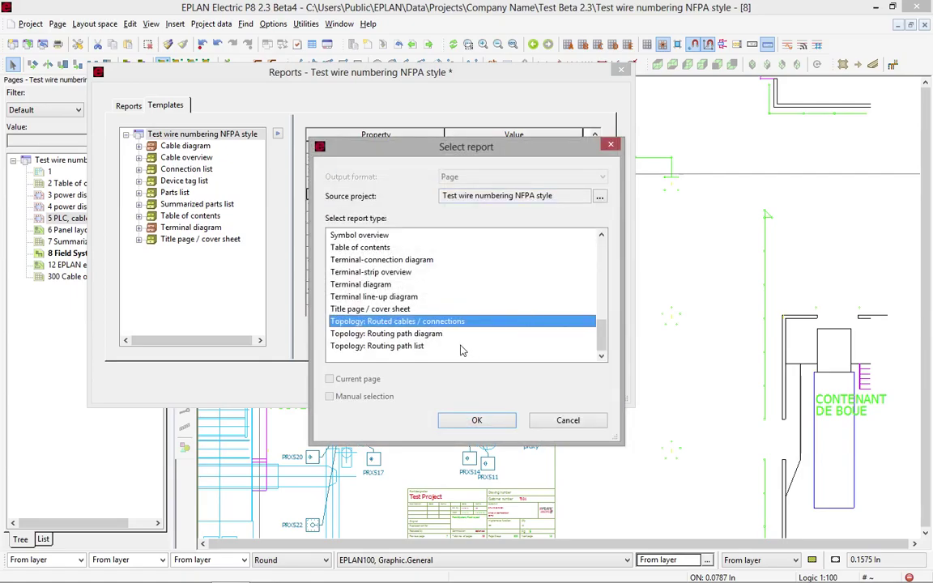
click(476, 420)
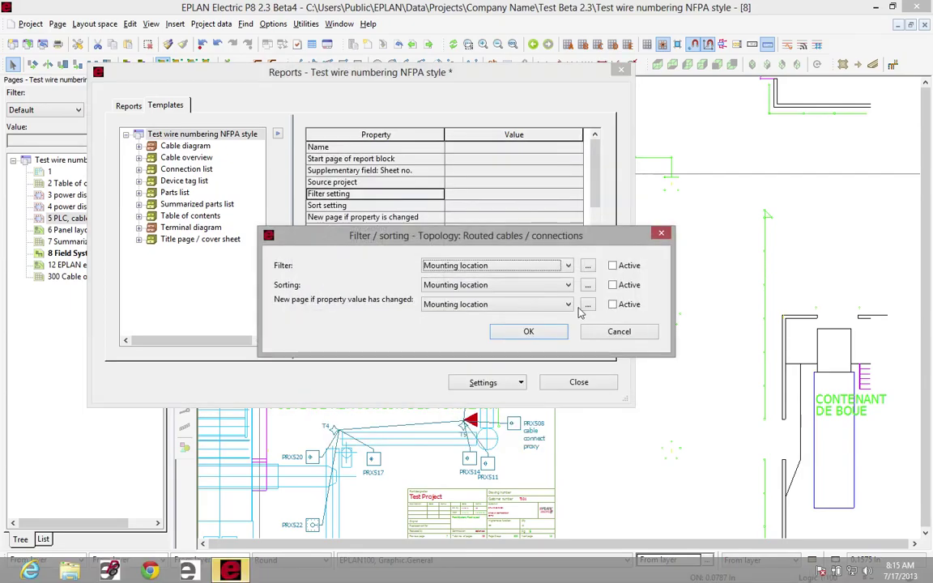
click(528, 332)
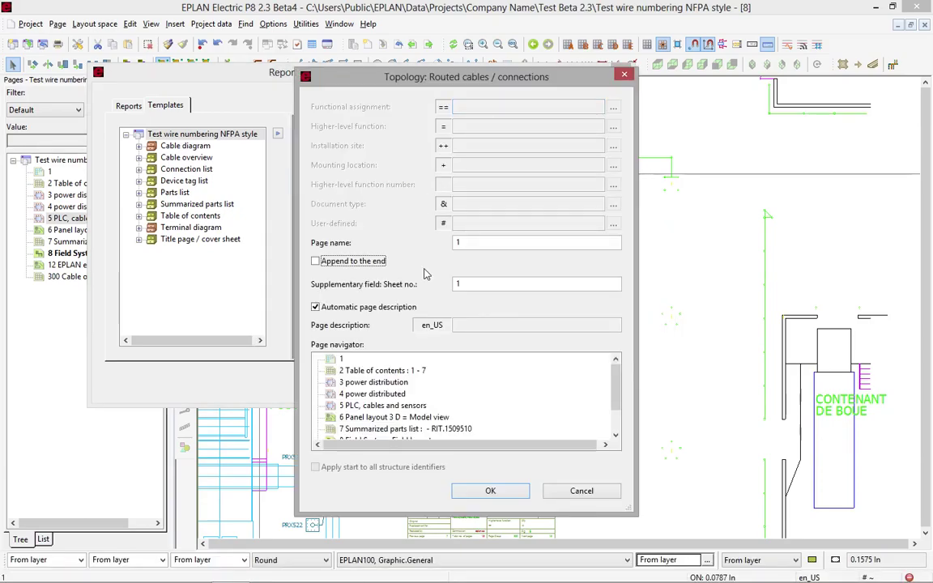
click(315, 261)
click(490, 491)
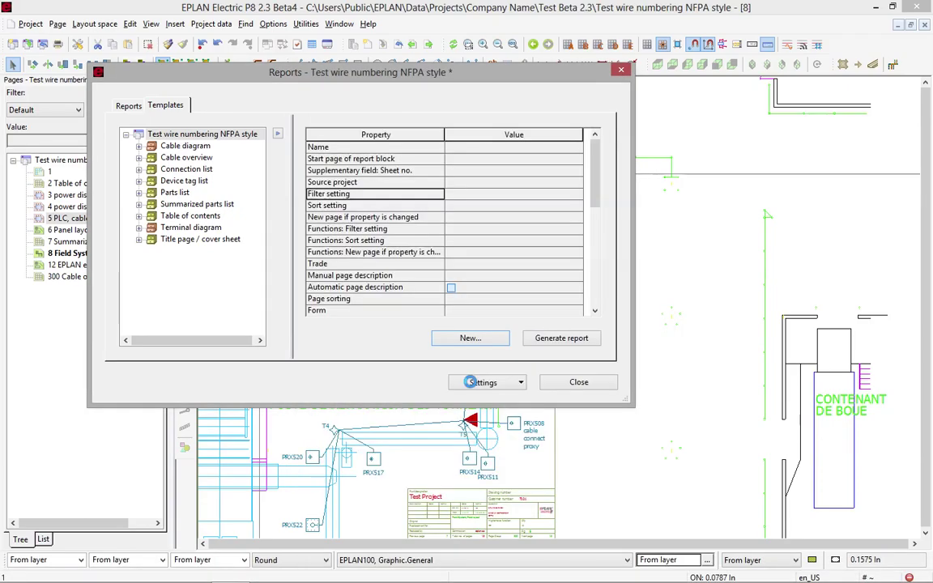
- Add a Topology: Routing path diagram report template appended to the project end
click(468, 338)
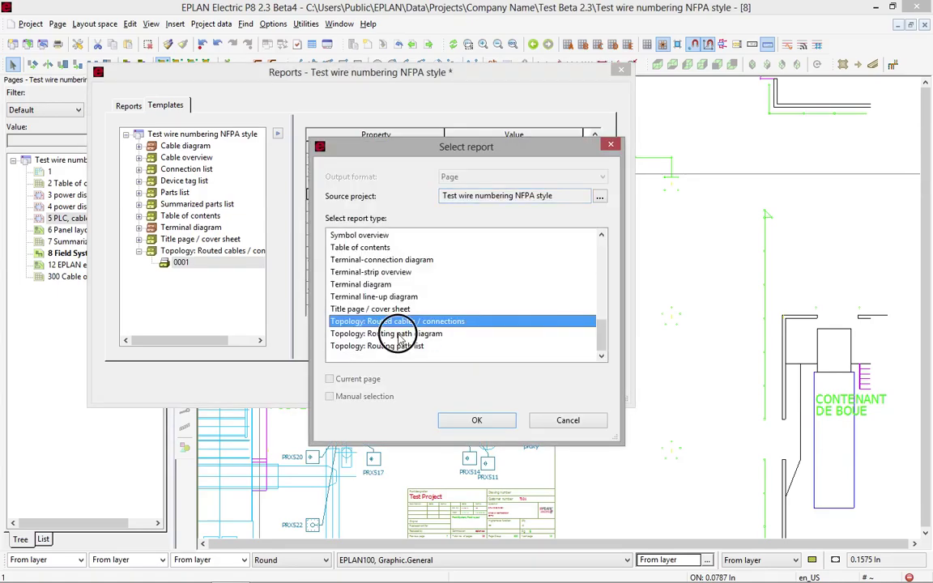
click(393, 332)
click(477, 420)
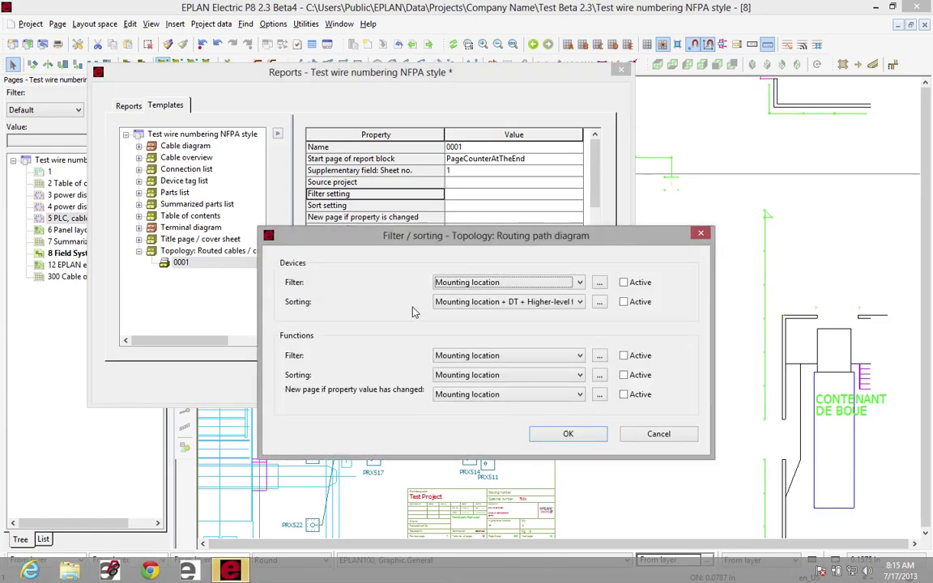
key(Return)
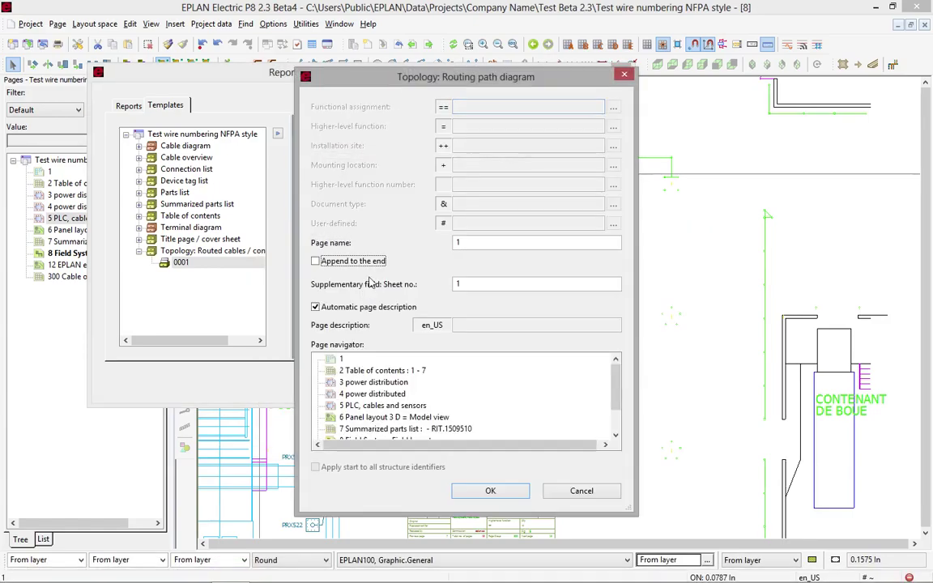
click(317, 262)
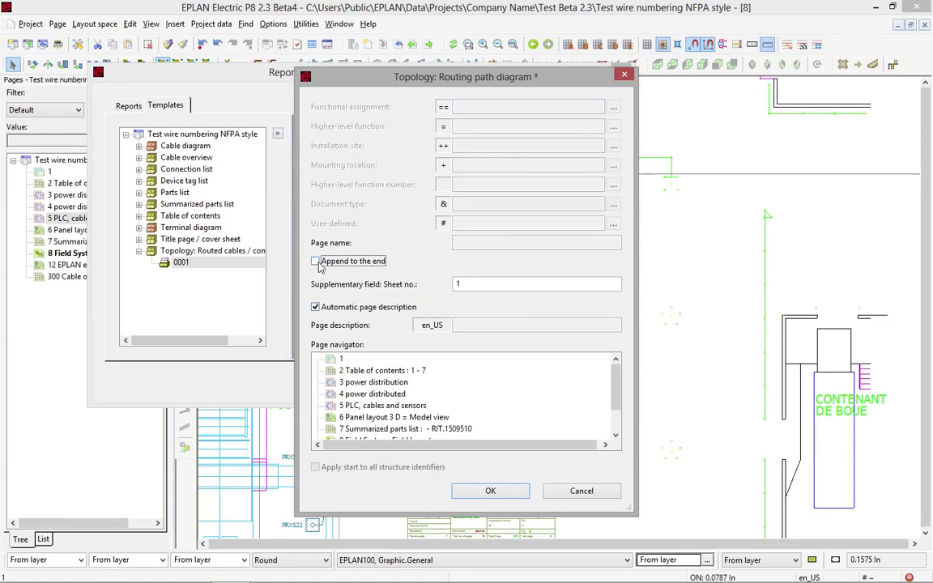
click(491, 490)
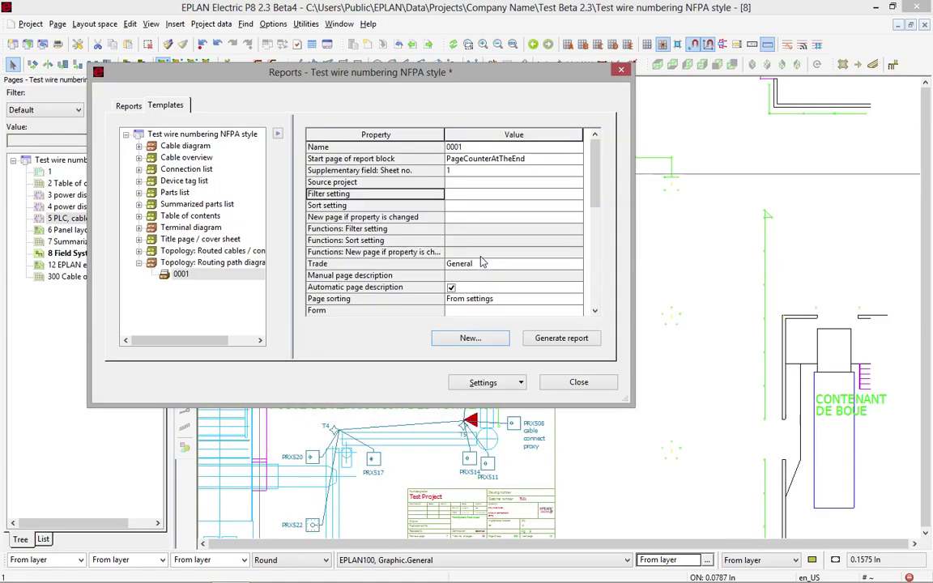
- Add a Topology: Routing path list report template starting at page 20
click(470, 339)
click(377, 346)
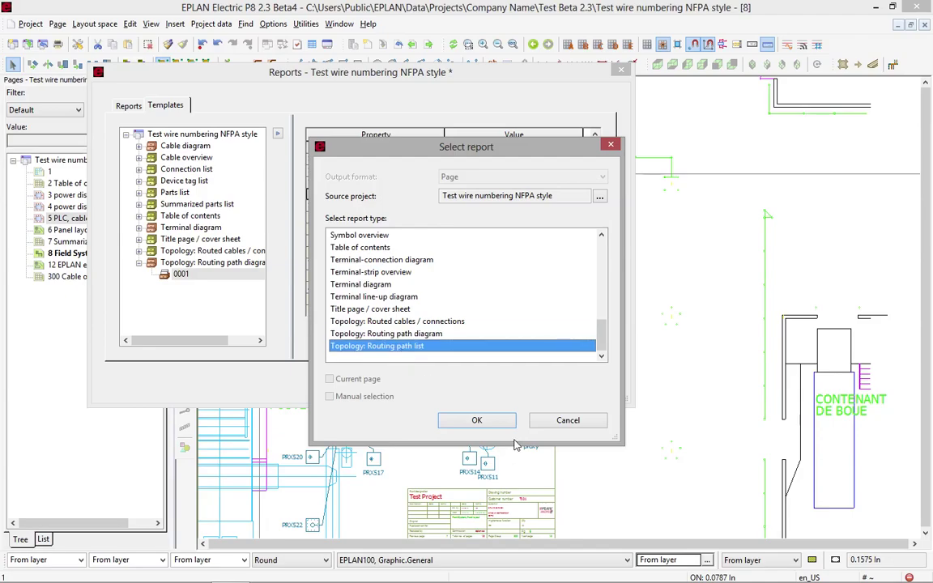
click(480, 420)
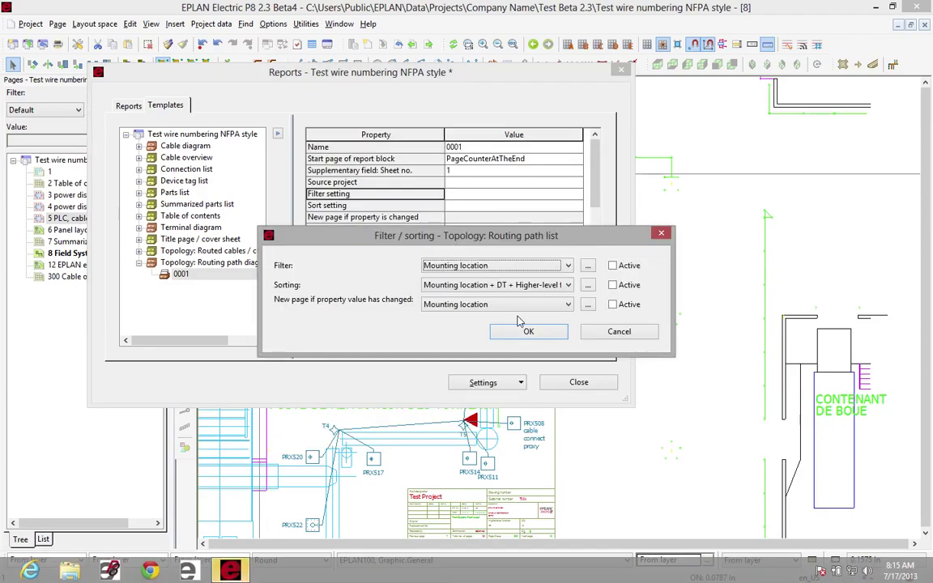
click(525, 332)
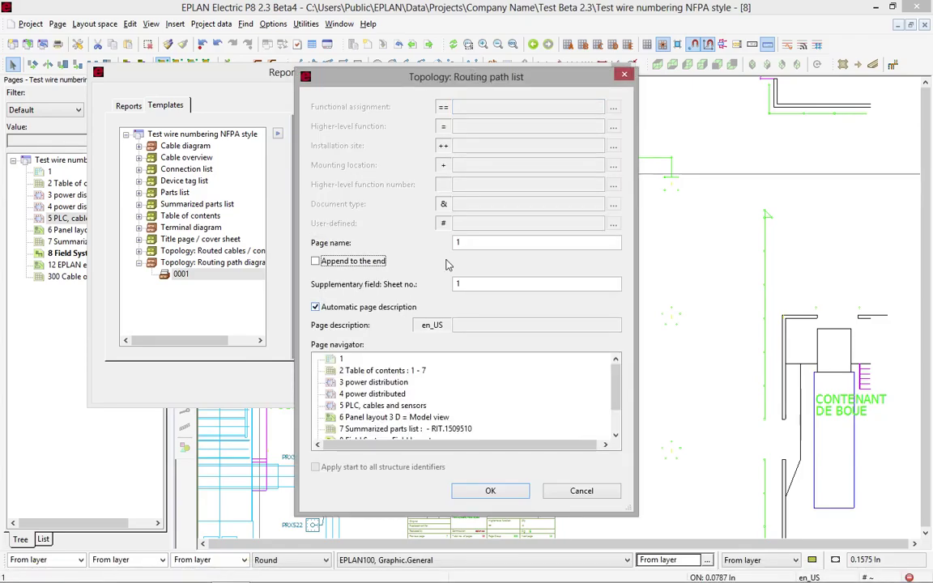
click(485, 243)
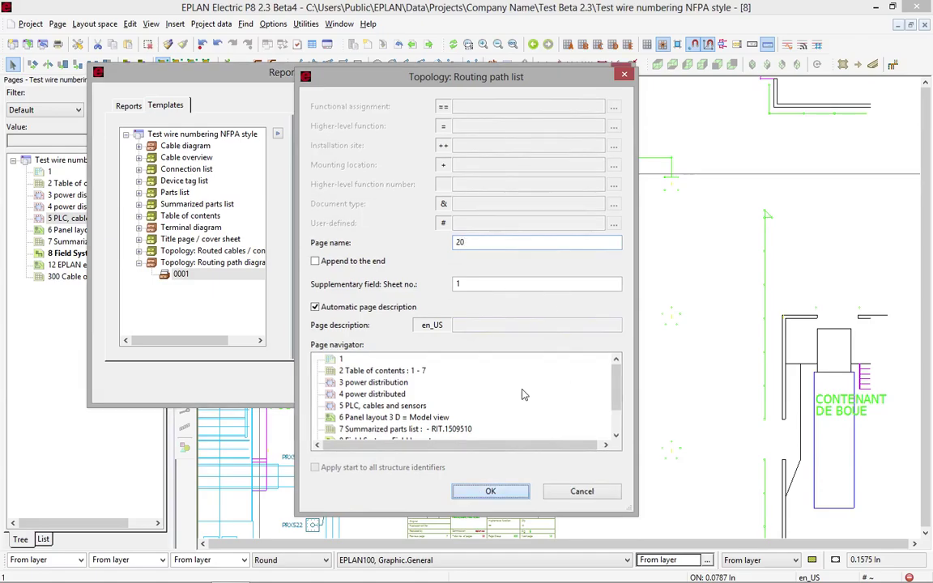
click(484, 491)
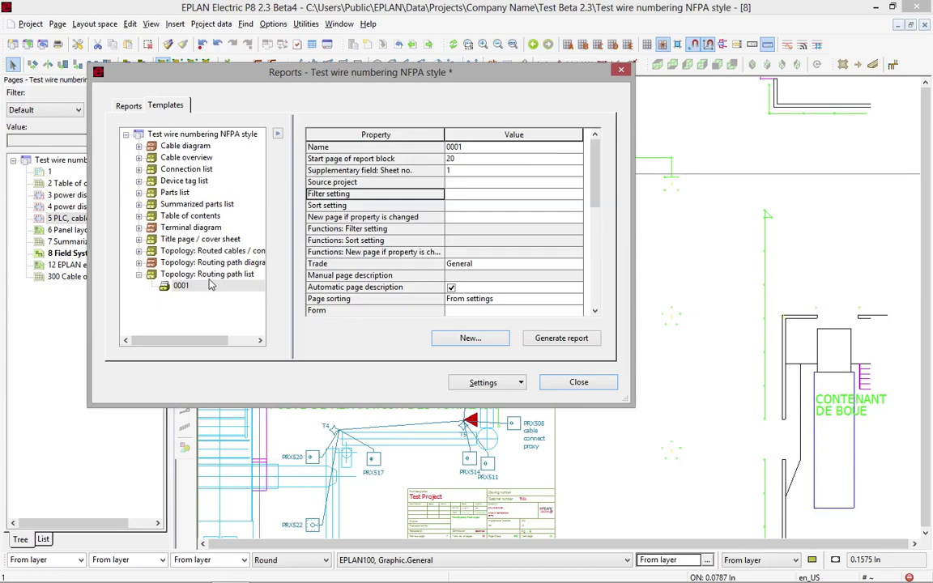
- Generate all three Topology reports, dismissing the six invalid-path warnings, then close Reports
shift+click(209, 278)
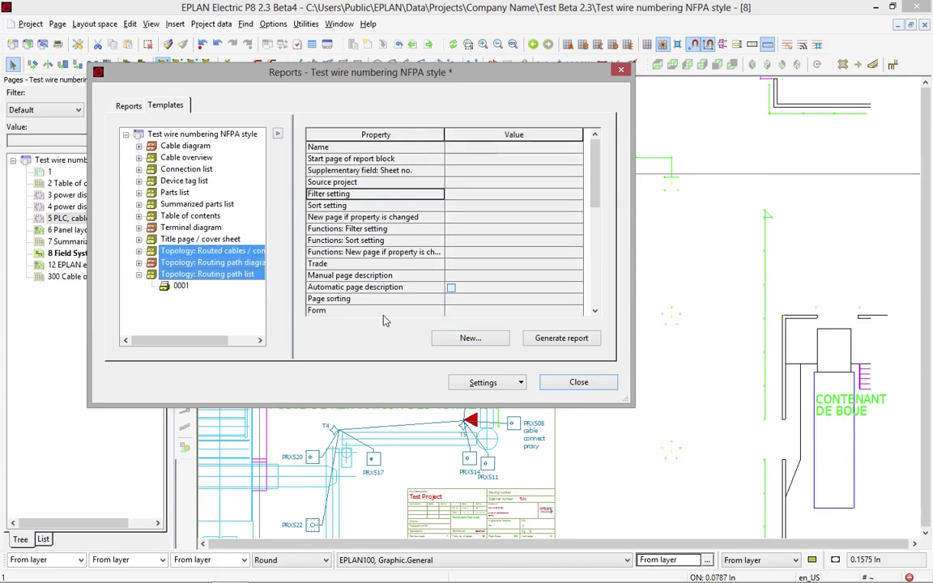
click(559, 338)
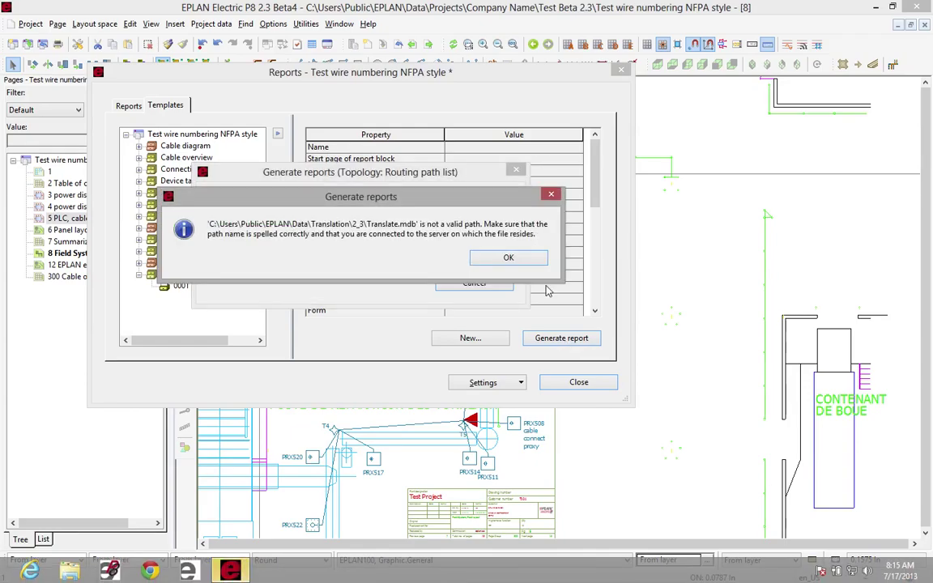
click(521, 262)
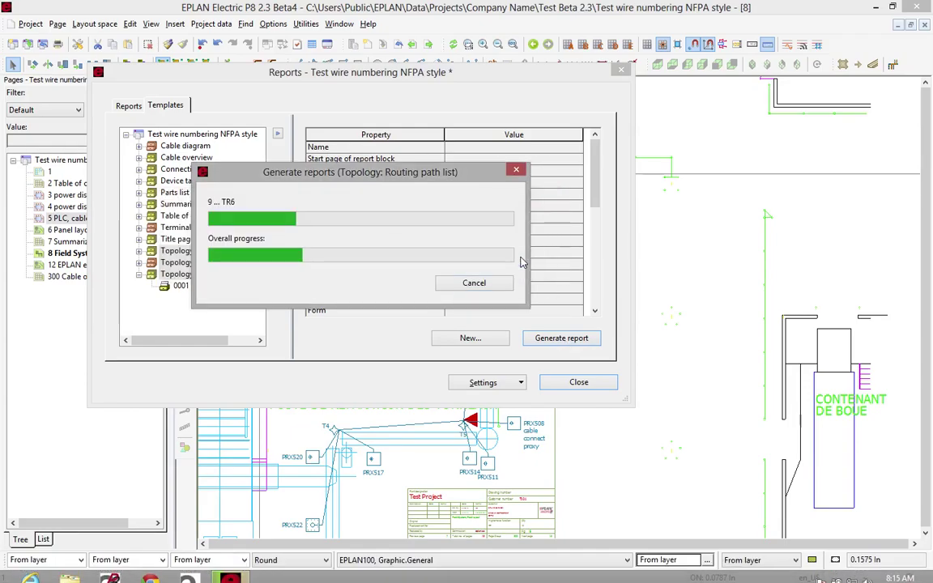
click(522, 261)
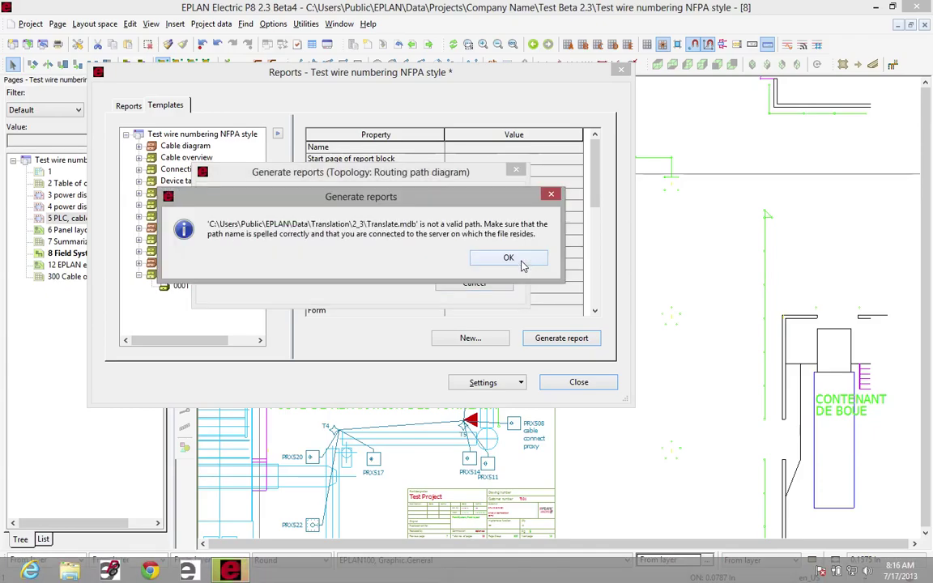
click(521, 261)
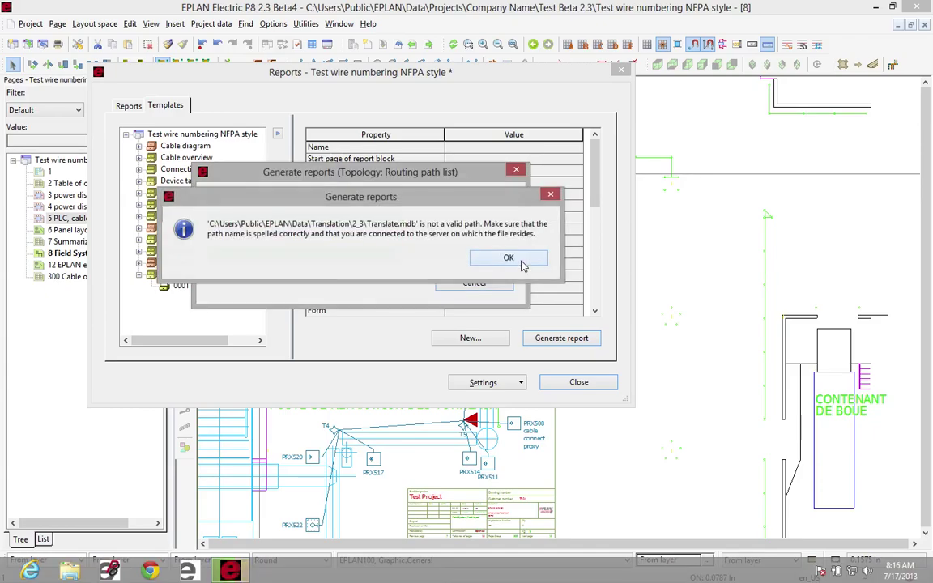
click(521, 262)
click(521, 261)
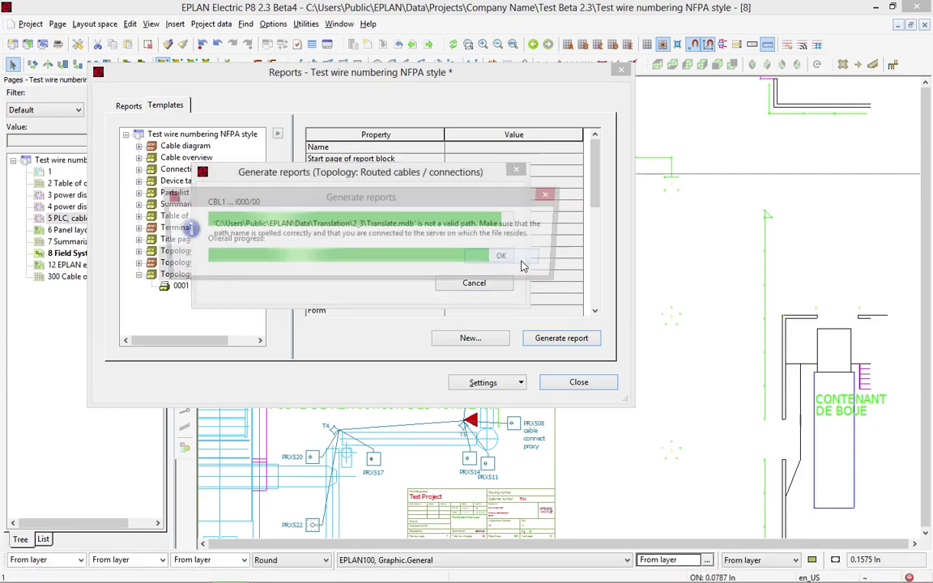
click(521, 261)
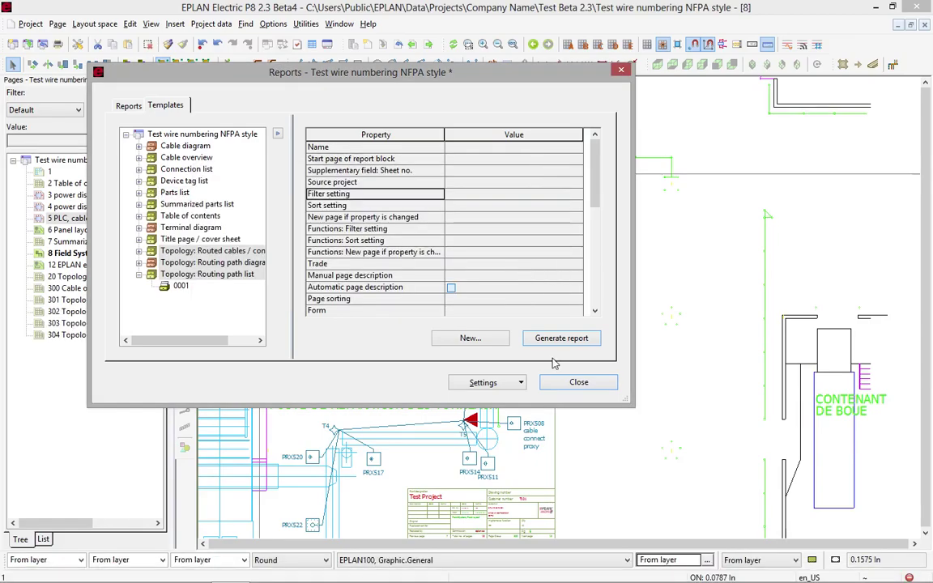
click(556, 384)
- Open routing path diagram page 301 and zoom into the top of its cable table
double_click(85, 301)
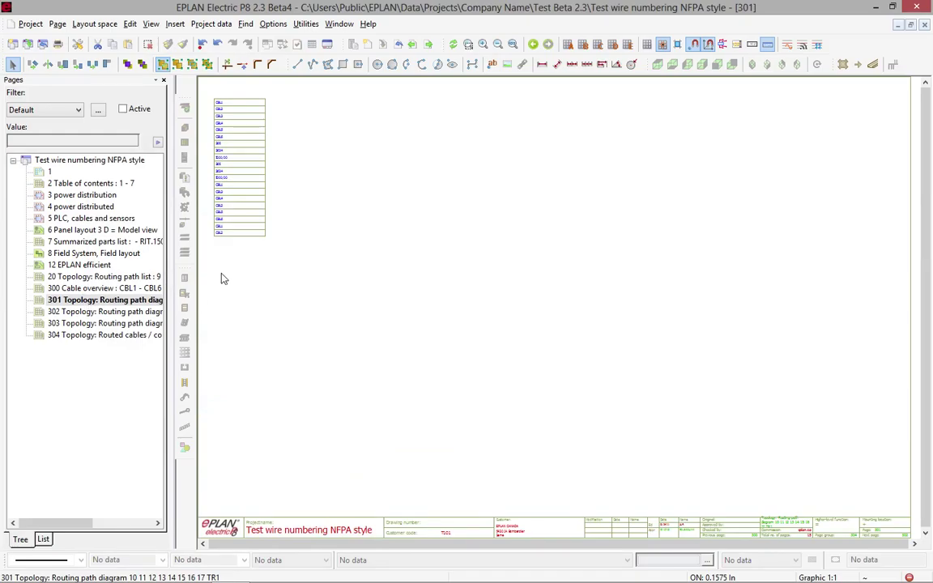
key(z)
click(202, 89)
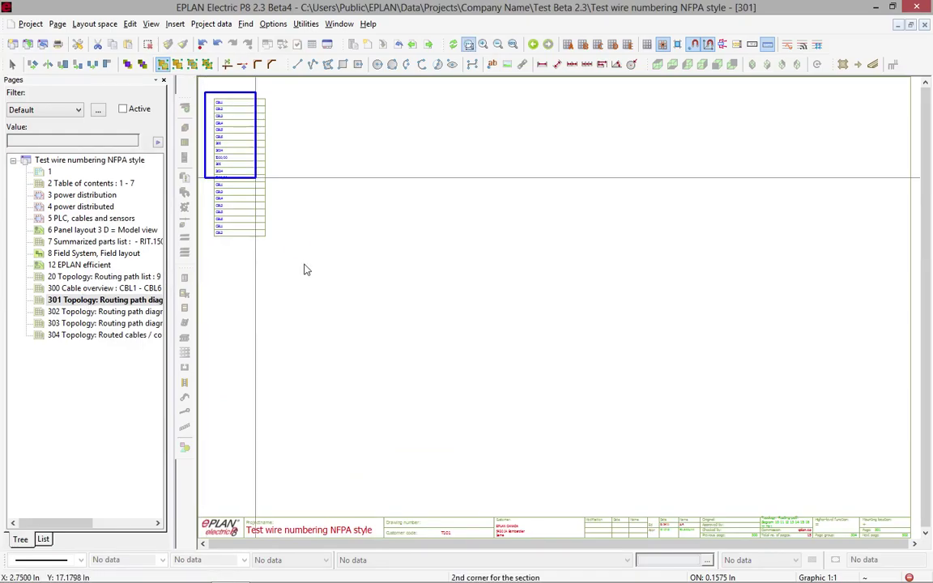
click(303, 266)
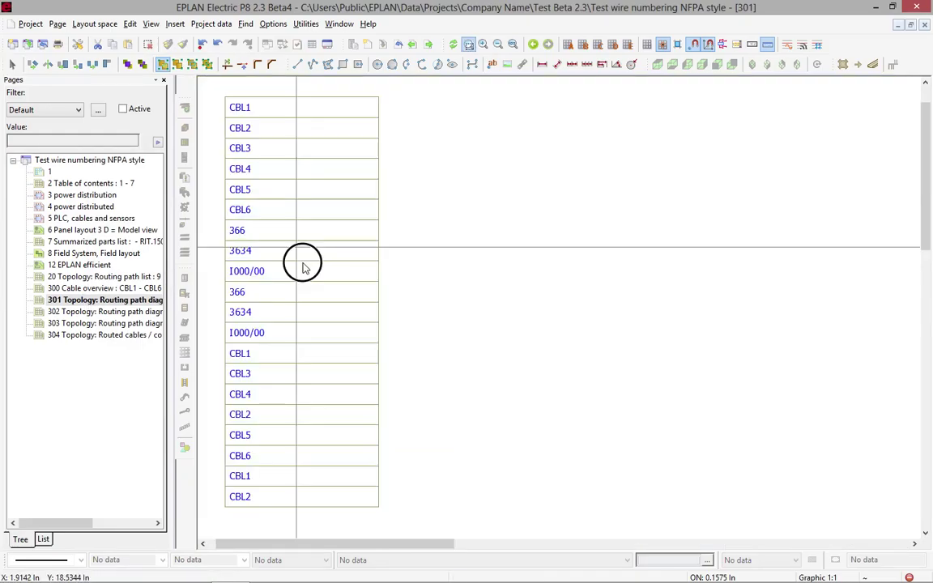
- Review pages 302, 303 and 304, then open routing path list page 20
click(117, 313)
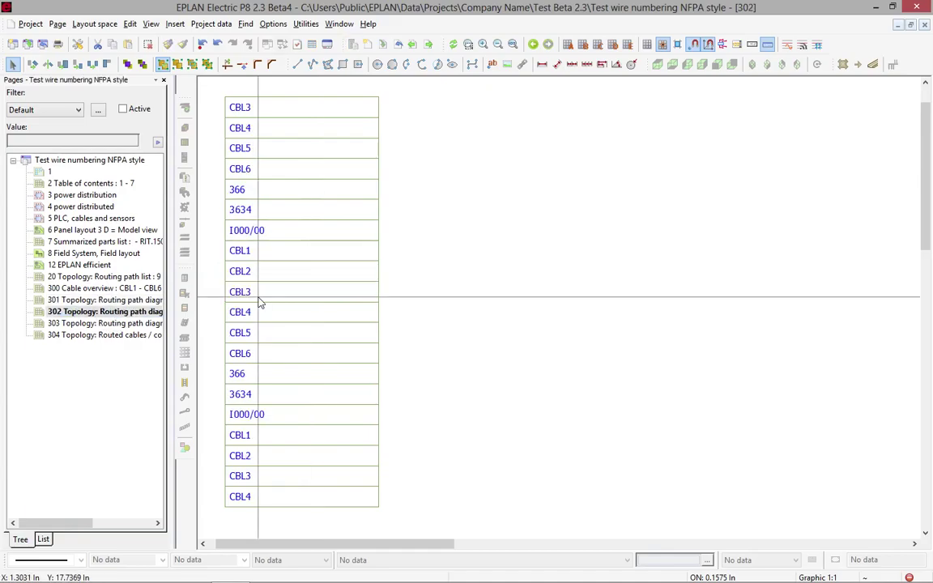
click(123, 325)
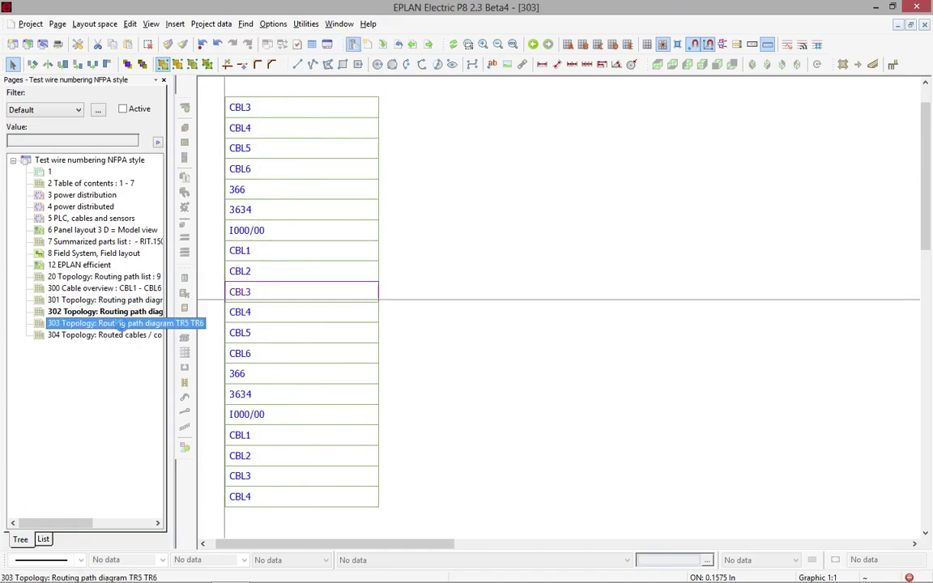
click(121, 336)
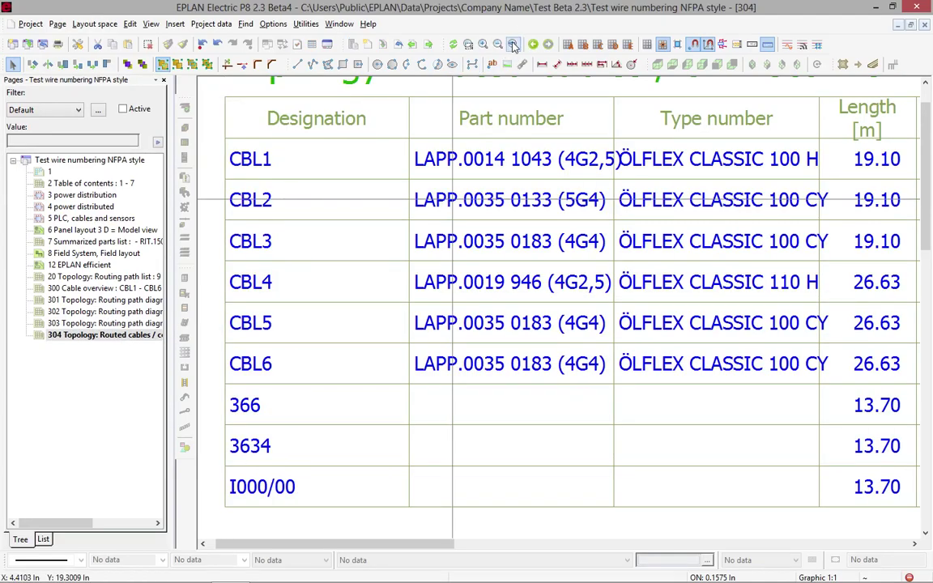
click(464, 43)
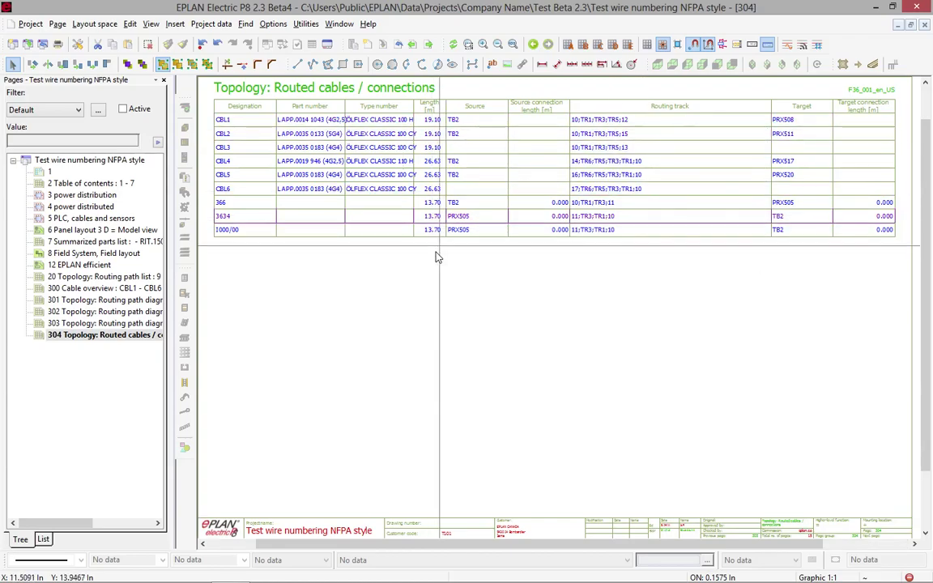
scroll(437, 256, up, 3)
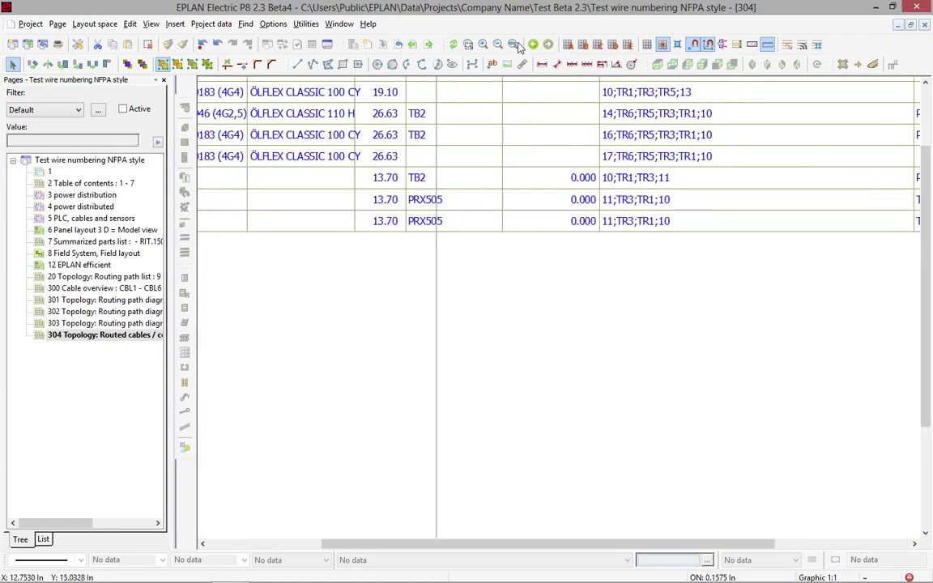
scroll(518, 243, down, 3)
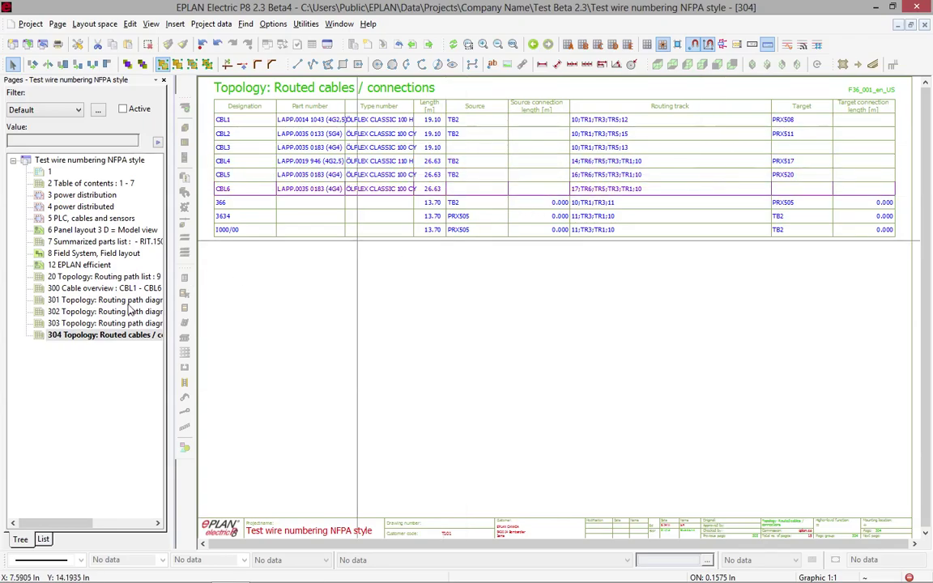
click(98, 277)
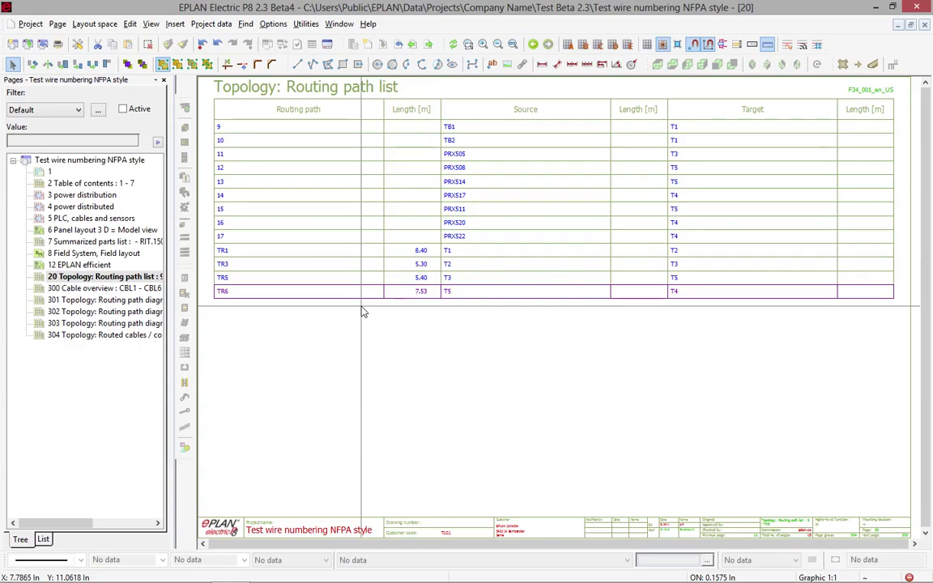
- Set the Routing path diagram output-to-pages form to F35_001_en_US
click(122, 301)
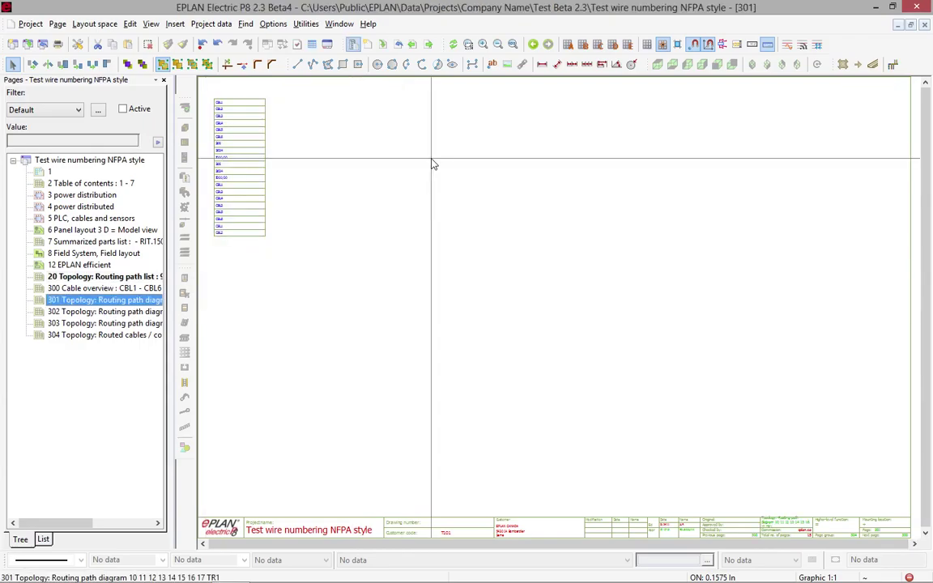
click(310, 27)
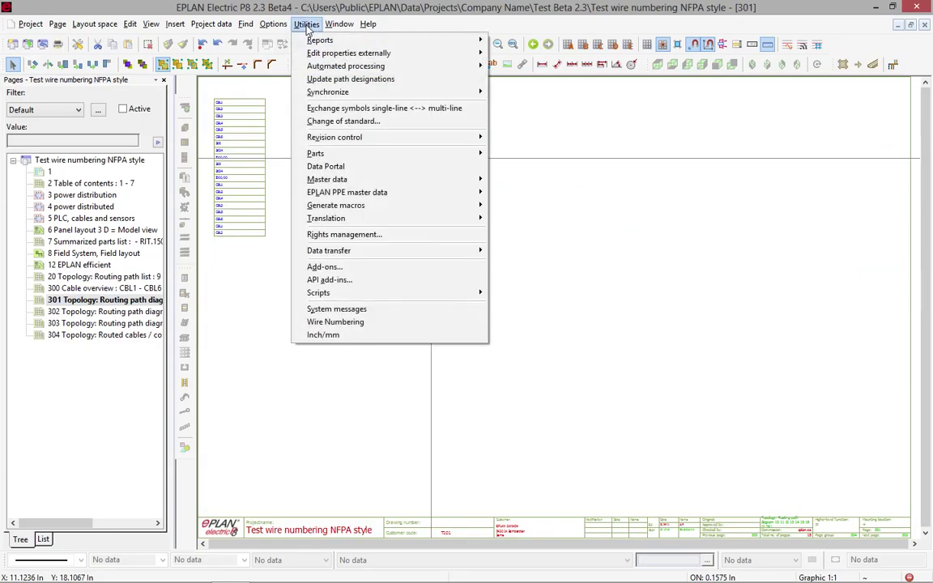
mouse_move(308, 39)
click(558, 47)
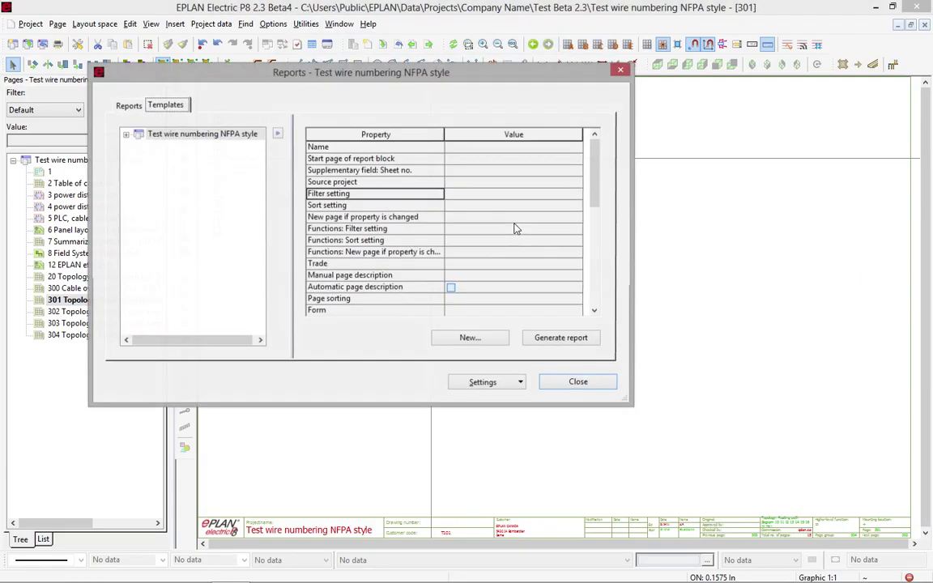
click(502, 383)
click(500, 400)
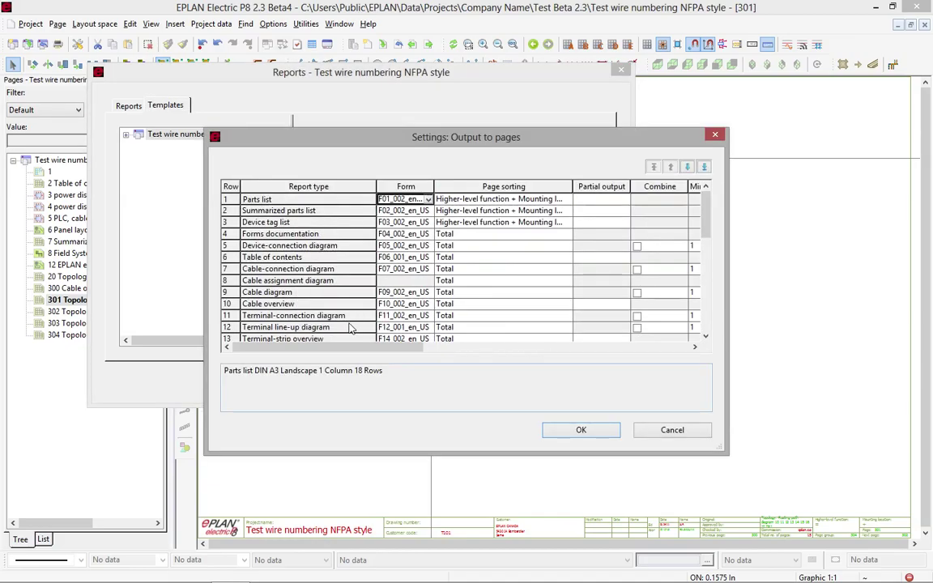
drag(708, 235, 708, 328)
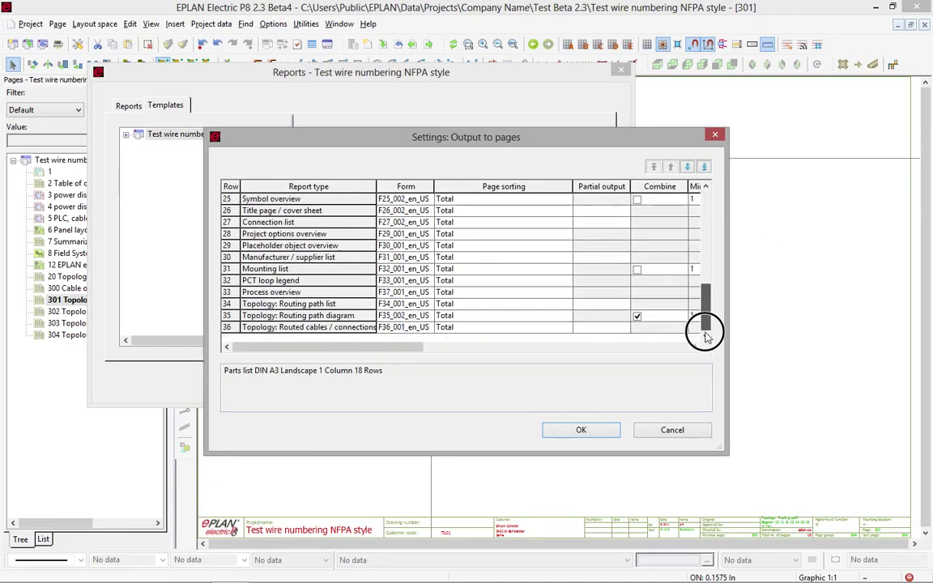
click(428, 319)
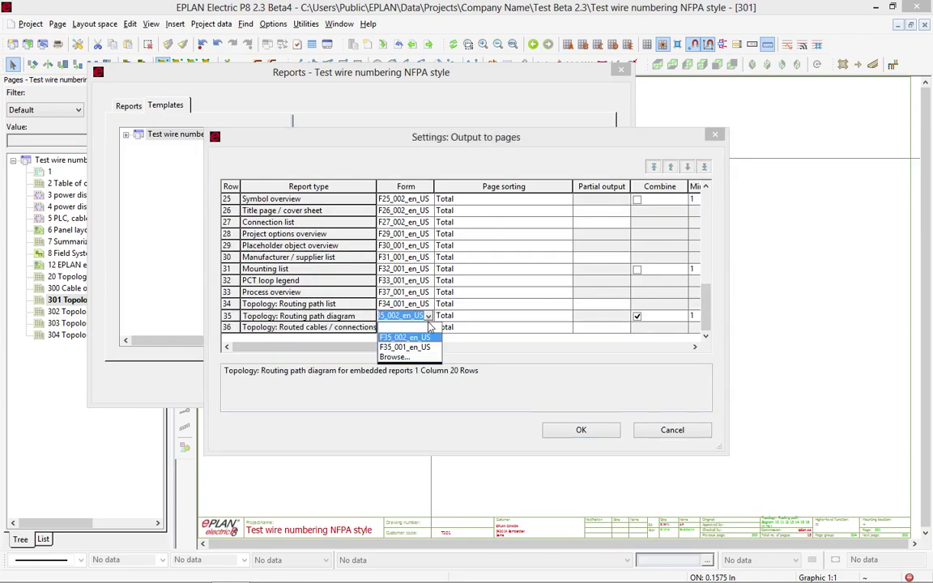
click(413, 350)
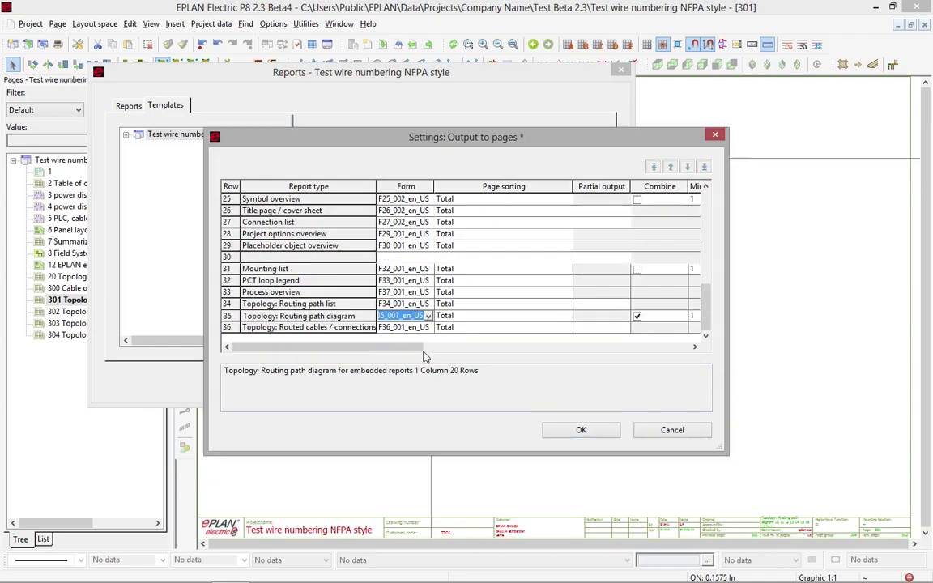
click(658, 434)
- Set template 0001's form to F35_001_en_US and regenerate the routing path diagram report
click(126, 134)
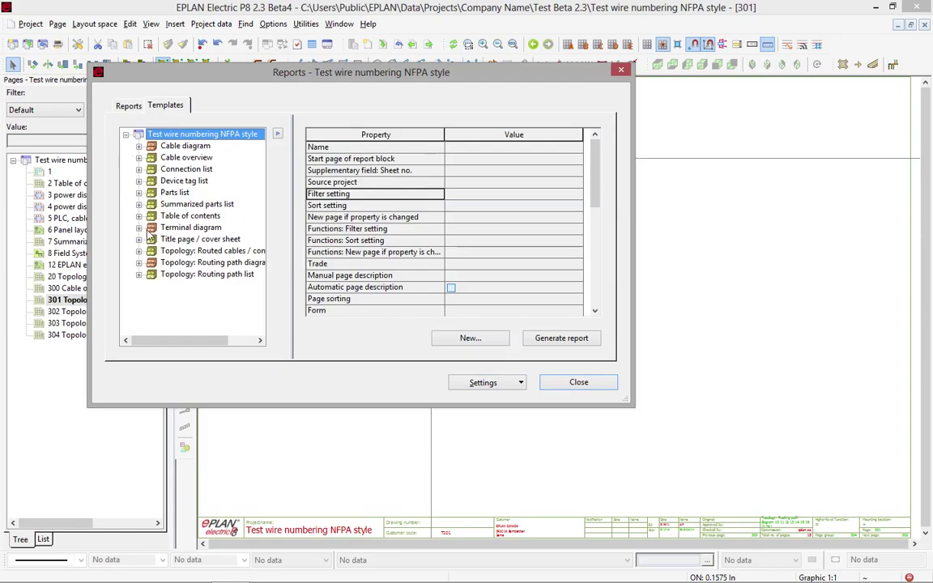
click(138, 263)
click(177, 275)
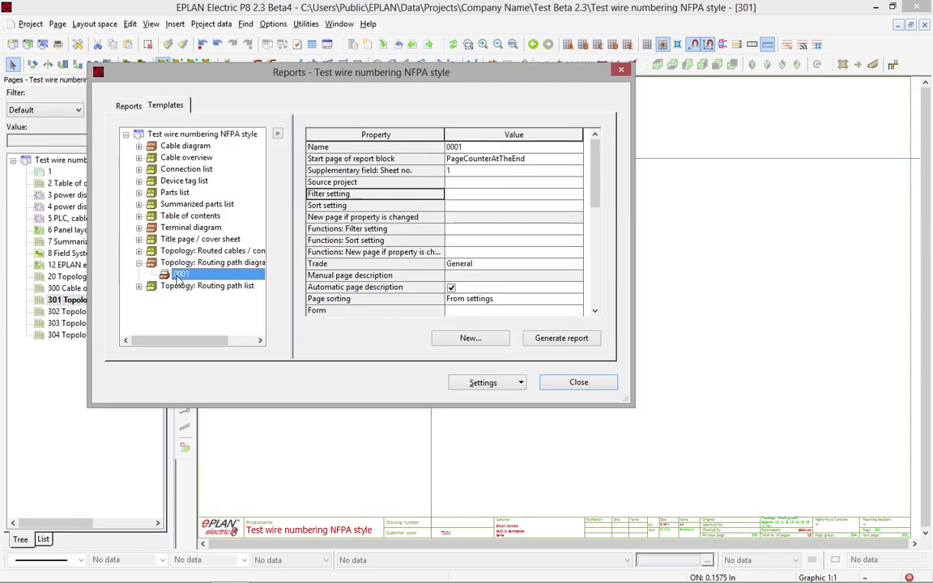
click(576, 311)
click(478, 325)
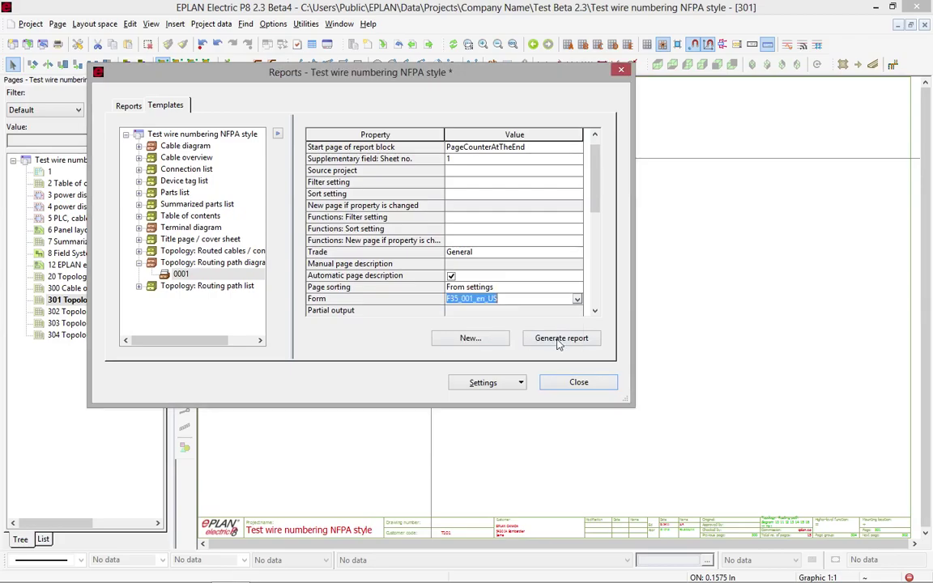
click(558, 341)
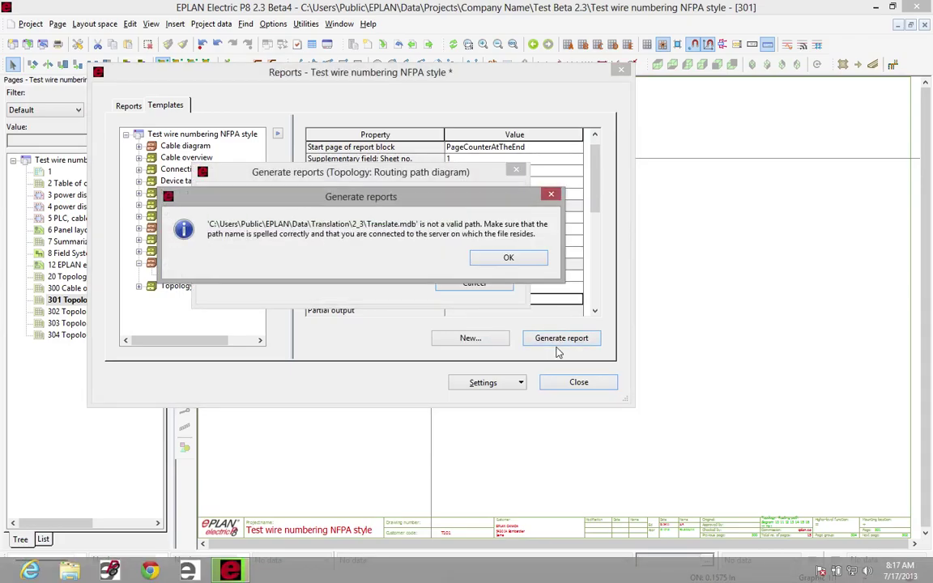
click(506, 259)
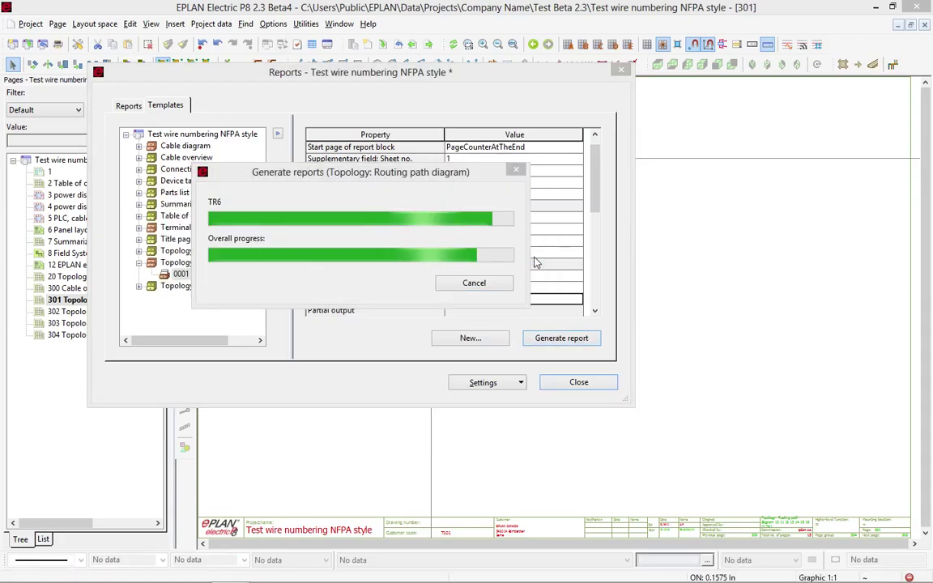
click(534, 259)
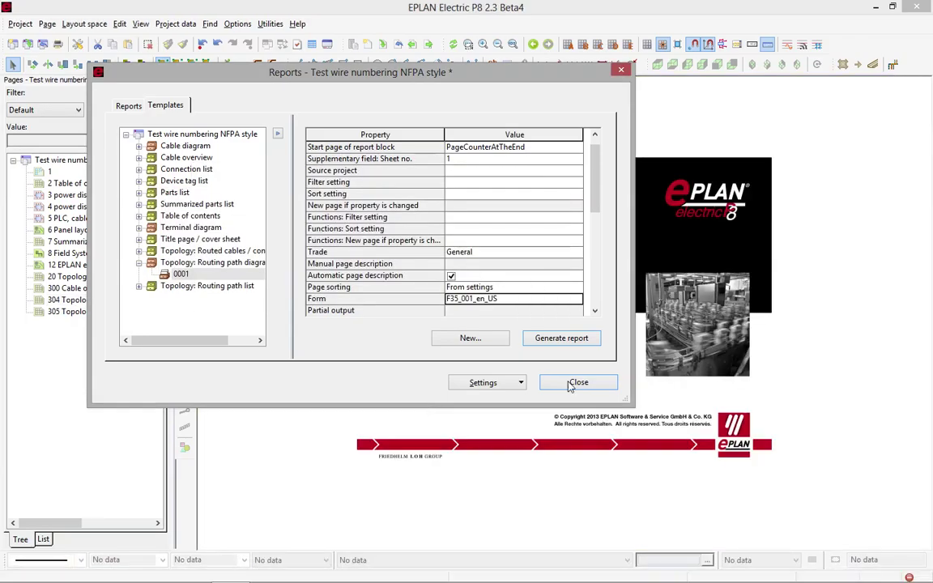
- Open combined routing diagram page 305, inspect its table up close, then open page 20
key(Escape)
click(106, 313)
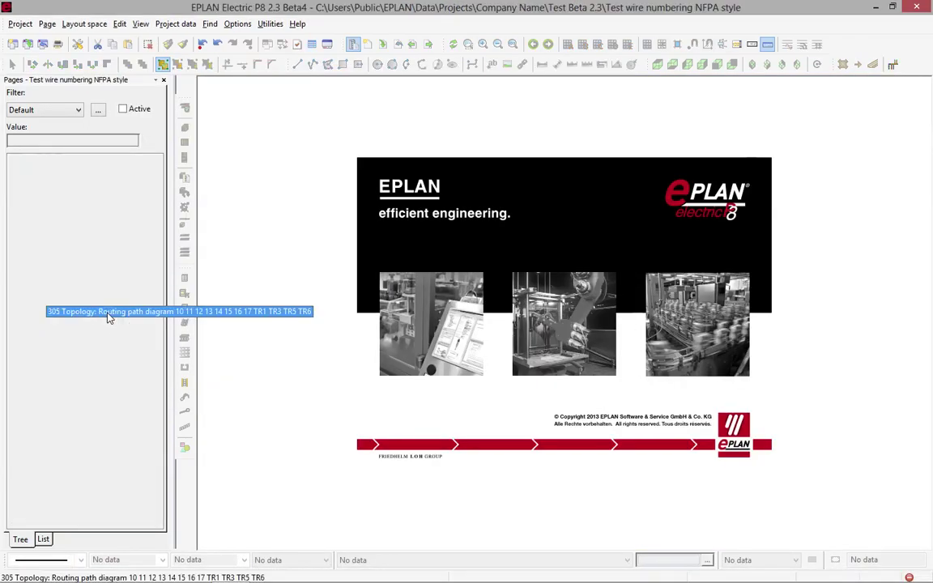
double_click(106, 313)
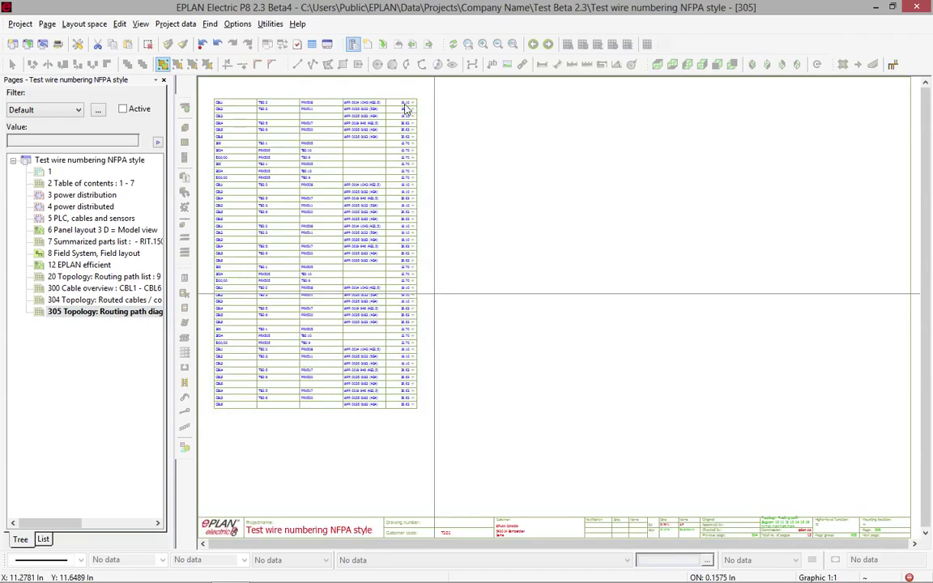
key(z)
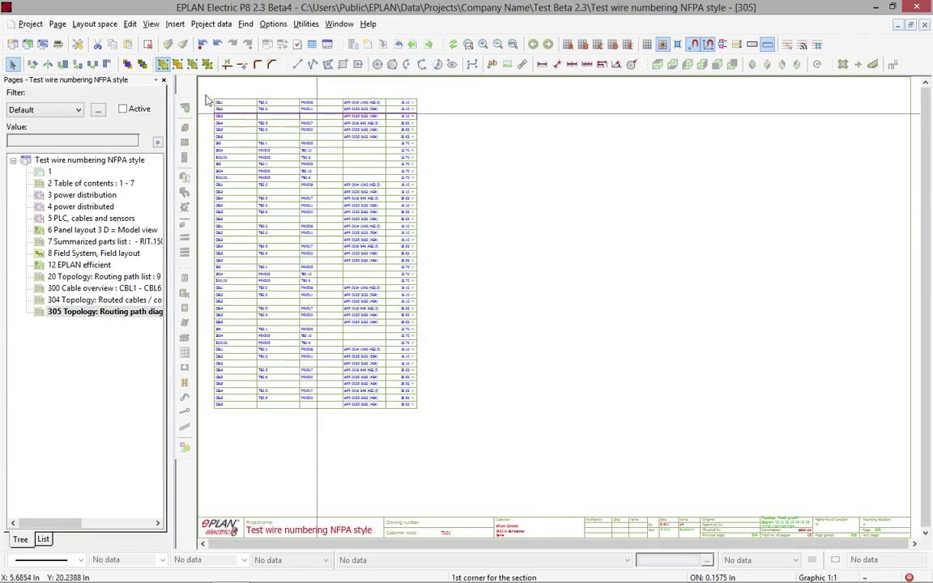
click(208, 99)
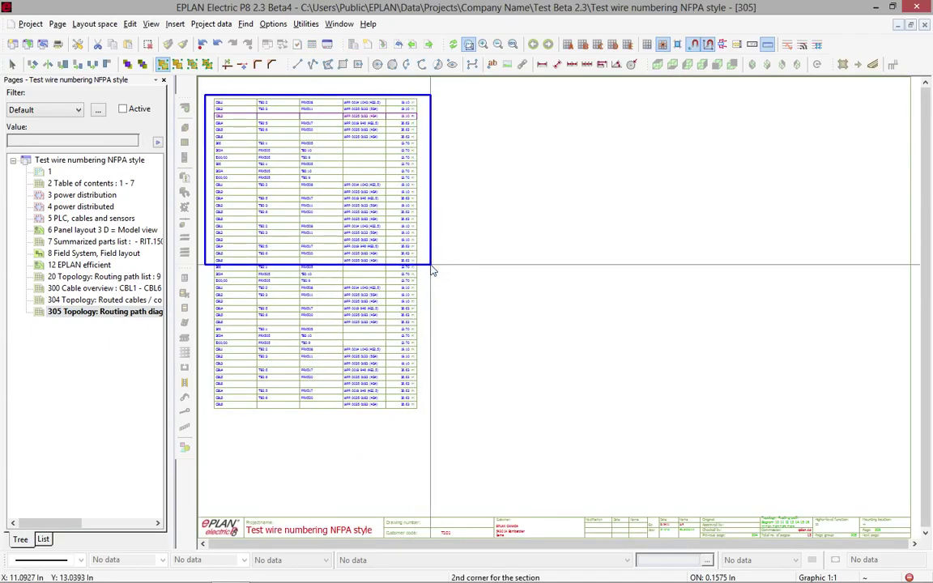
click(433, 270)
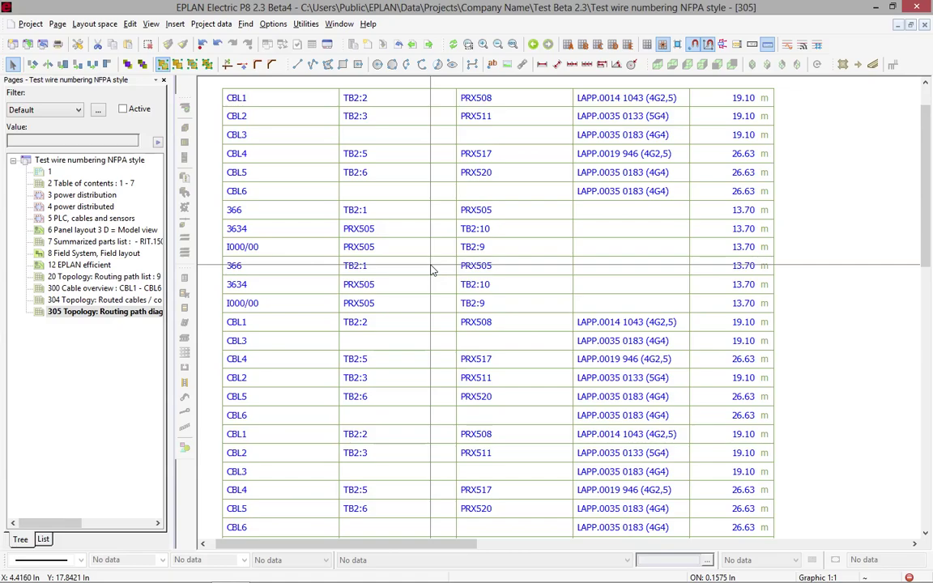
click(468, 43)
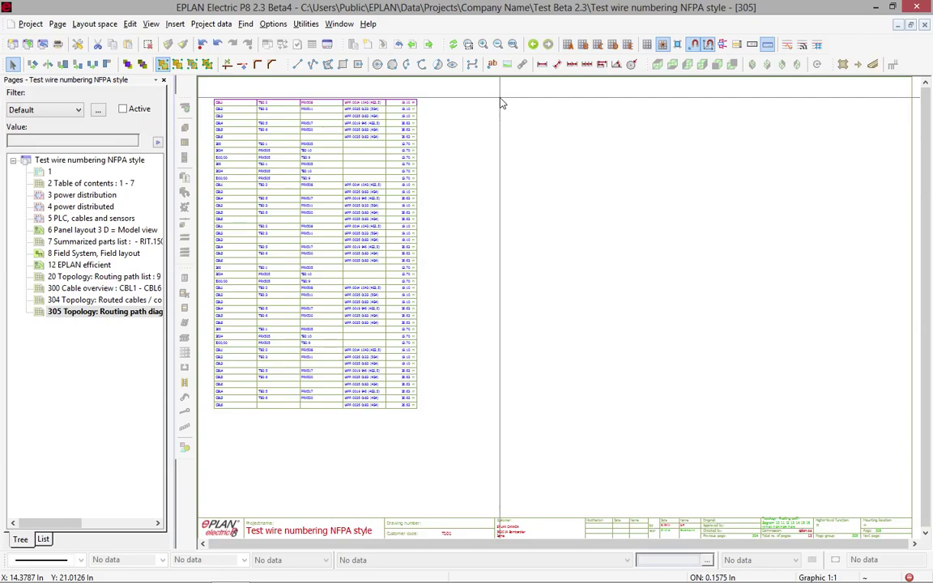
click(107, 276)
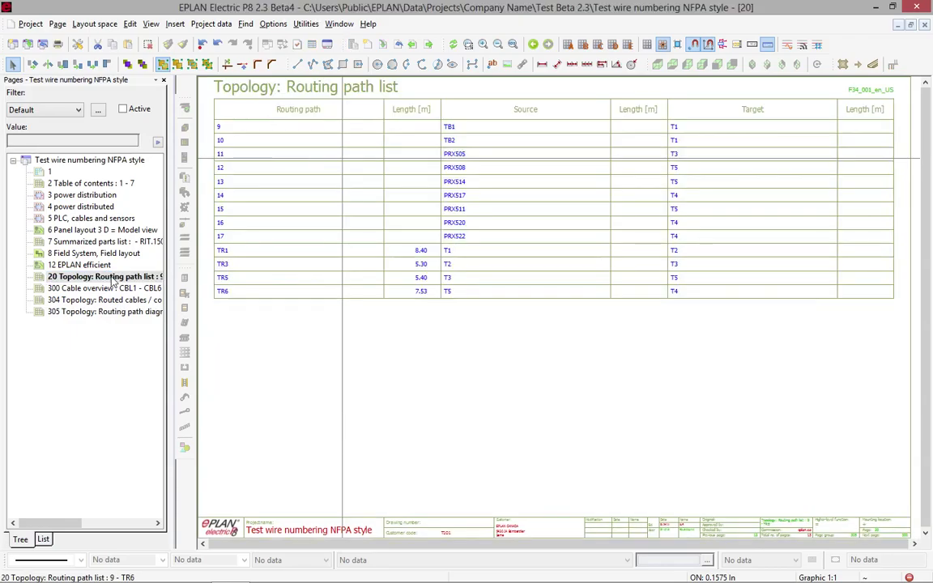